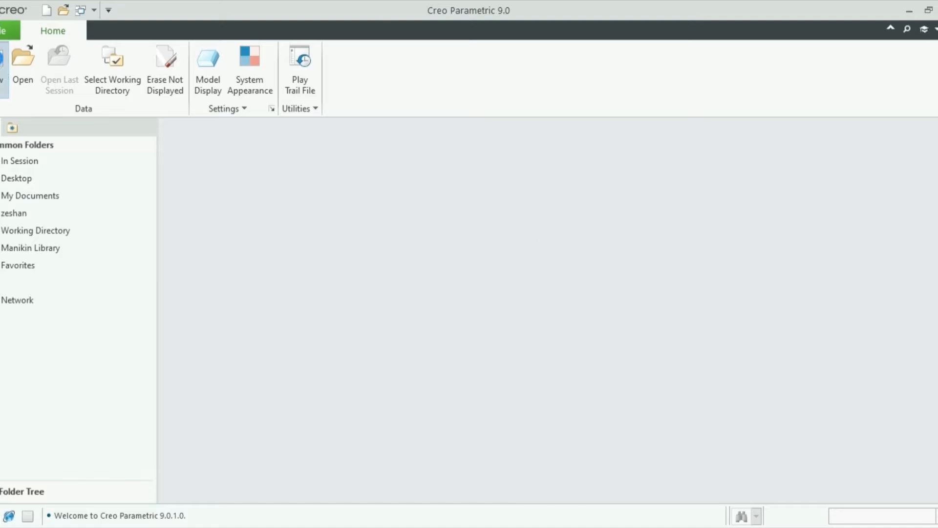
Step: Create a new sheetmetal part from the default template and start a planar wall sketch on the FRONT plane
{"action": "left_click", "coordinate": [3, 70]}
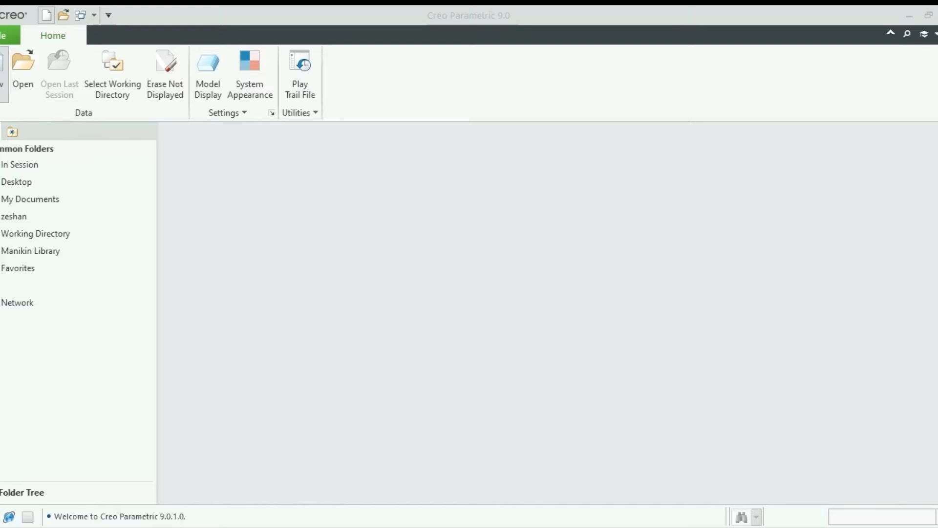
{"action": "left_click", "coordinate": [555, 413]}
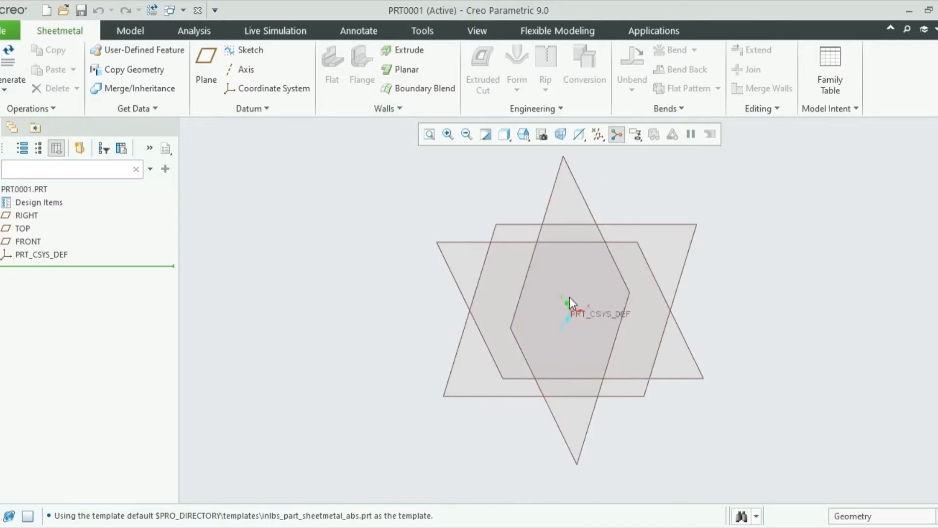
{"action": "left_click", "coordinate": [411, 72]}
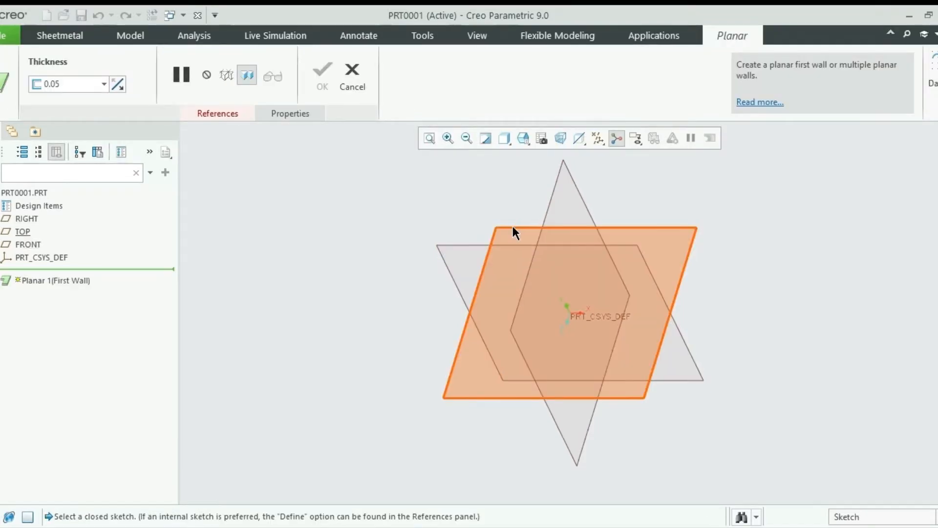
{"action": "left_click", "coordinate": [509, 246]}
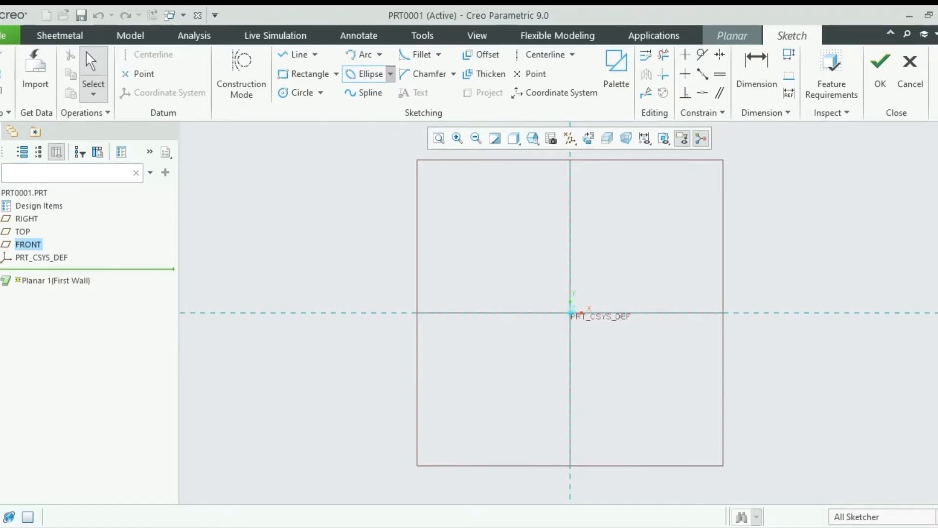
Step: Sketch a horizontal ellipse centred on the origin, about 11.89 wide and 7.64 high
{"action": "left_click", "coordinate": [364, 74]}
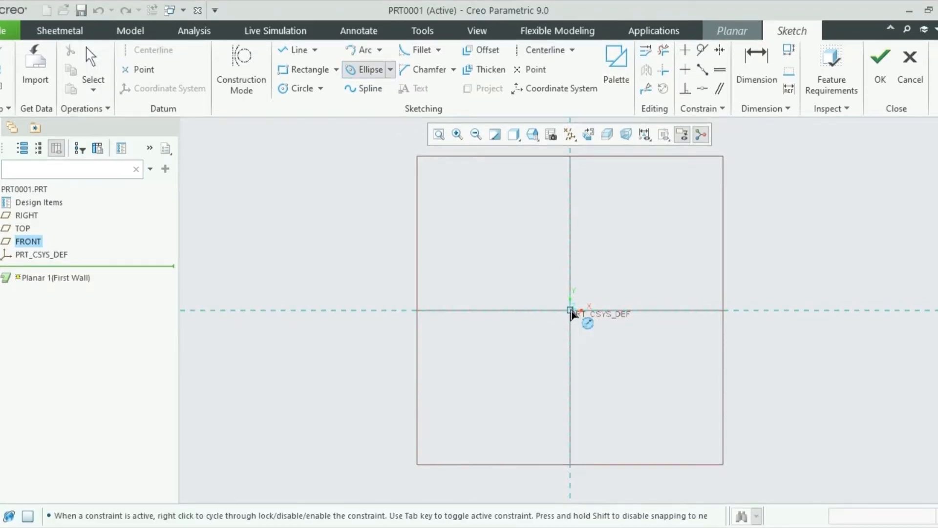
{"action": "left_click", "coordinate": [570, 310]}
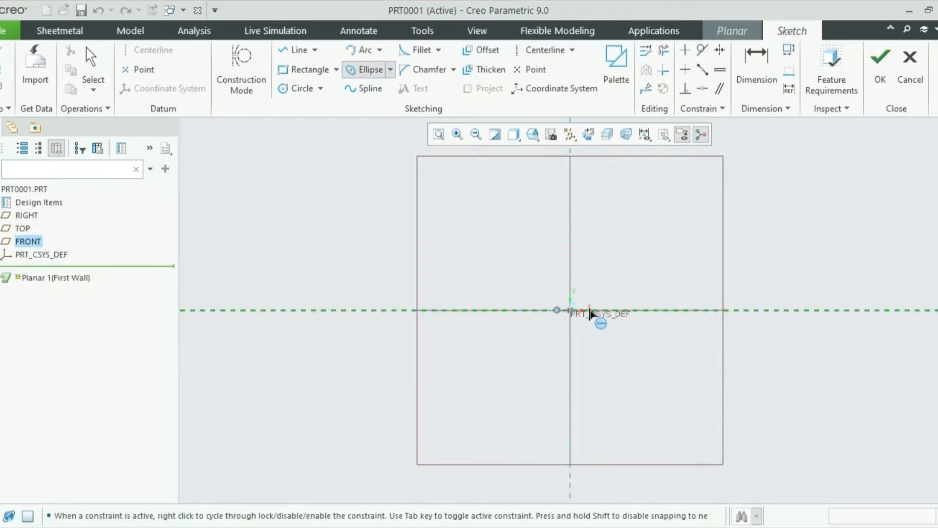
{"action": "left_click", "coordinate": [642, 311]}
{"action": "left_click", "coordinate": [648, 363]}
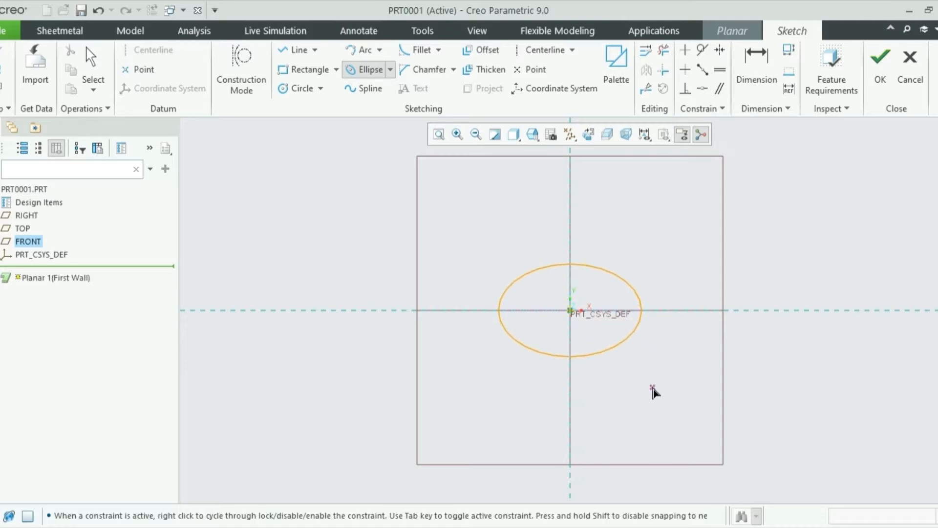
{"action": "middle_click", "coordinate": [652, 386]}
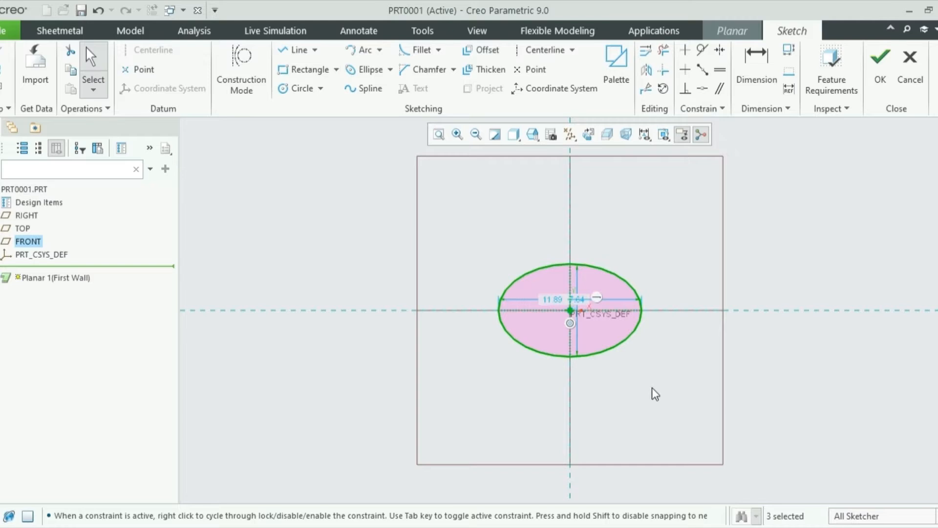
Step: Set the ellipse's horizontal axis to 8 and its vertical axis to 5
{"action": "double_click", "coordinate": [557, 300]}
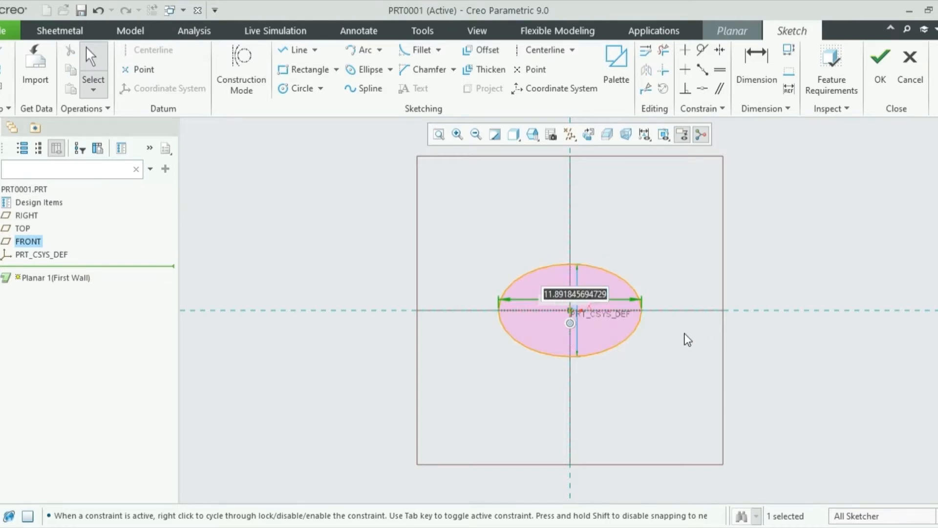
{"action": "type", "text": "8"}
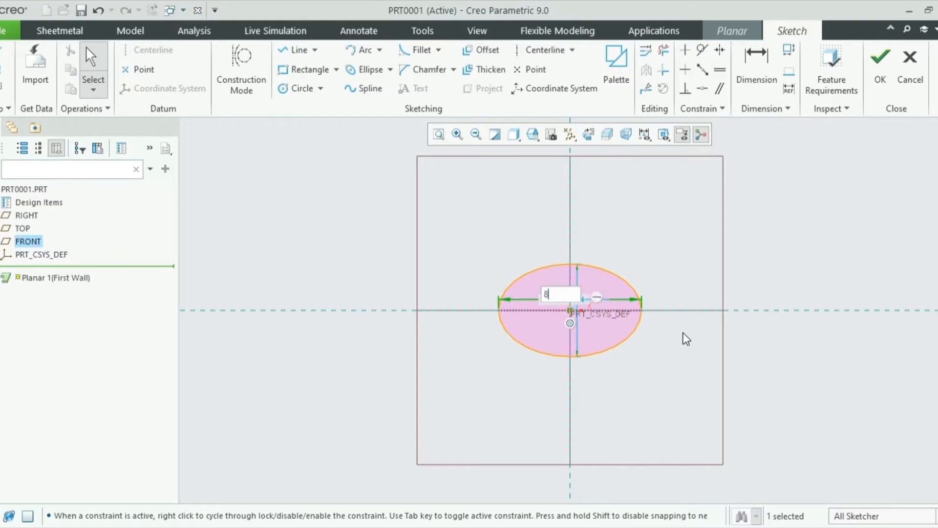
{"action": "key", "text": "Return"}
{"action": "scroll", "coordinate": [581, 300], "scroll_direction": "down", "scroll_amount": 5}
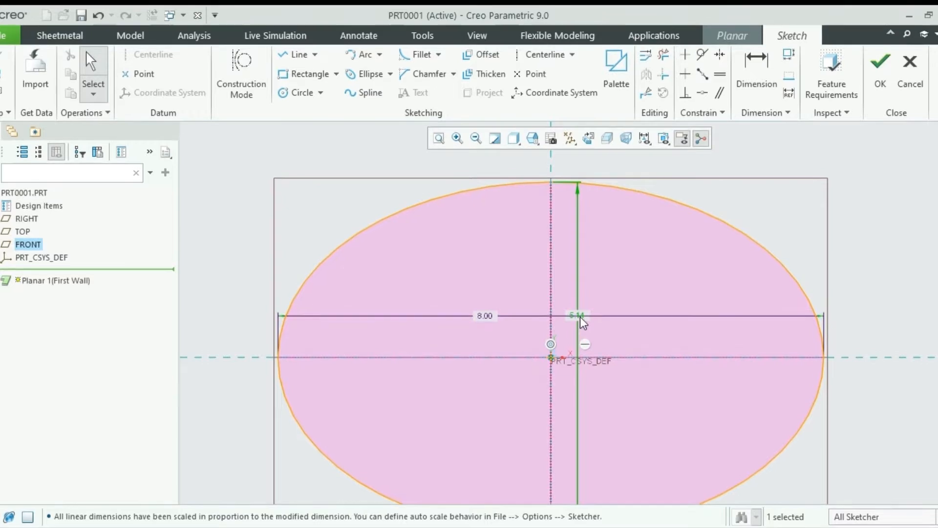
{"action": "left_click_drag", "start_coordinate": [580, 314], "coordinate": [583, 258]}
{"action": "double_click", "coordinate": [581, 254]}
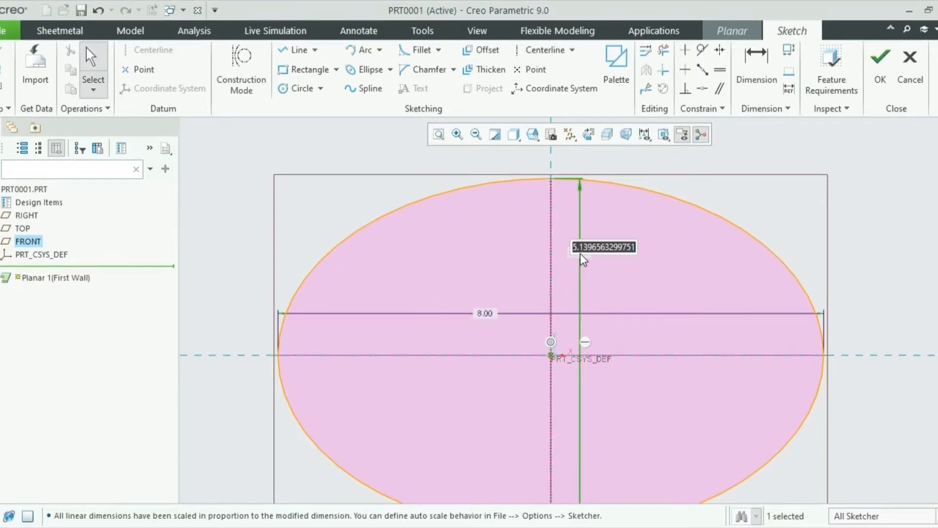
{"action": "type", "text": "5"}
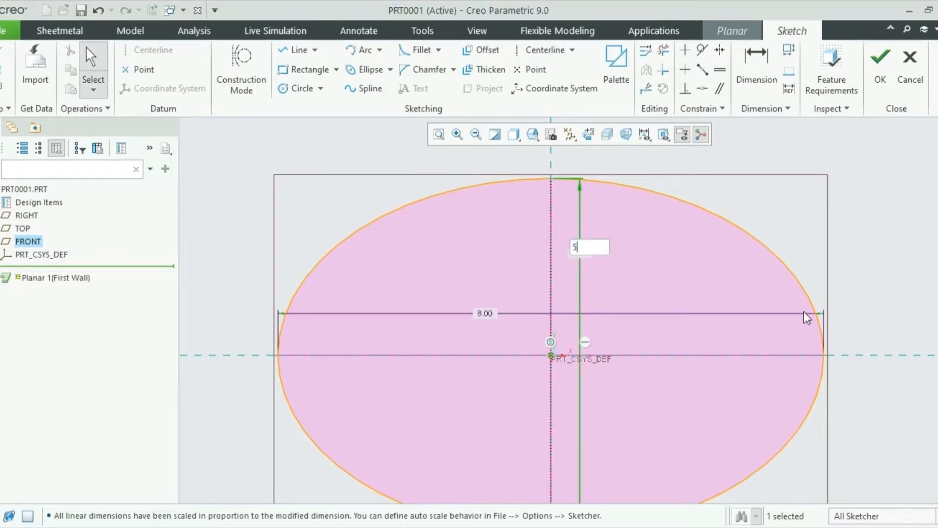
{"action": "key", "text": "Return"}
{"action": "scroll", "coordinate": [629, 285], "scroll_direction": "up", "scroll_amount": 4}
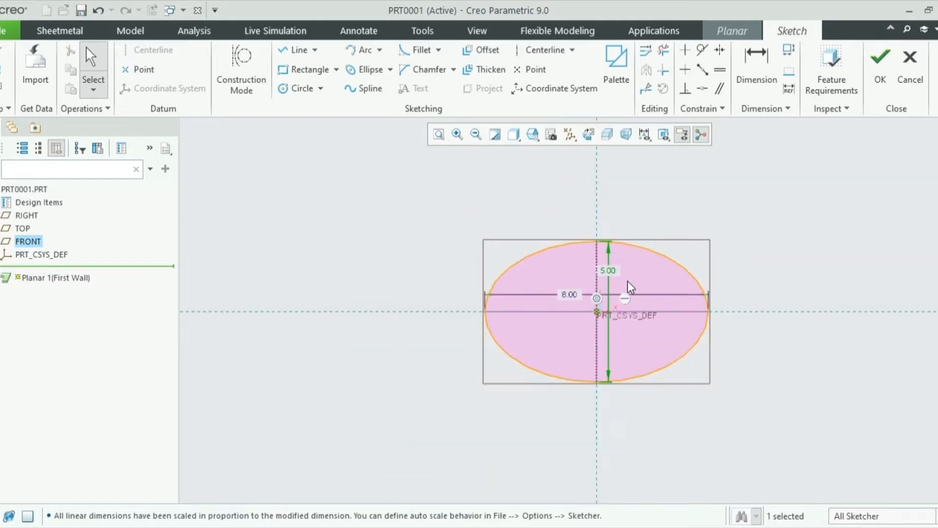
Step: Finish the elliptical planar wall with a thickness of 0.10 and display the model shaded with edges
{"action": "left_click", "coordinate": [880, 69]}
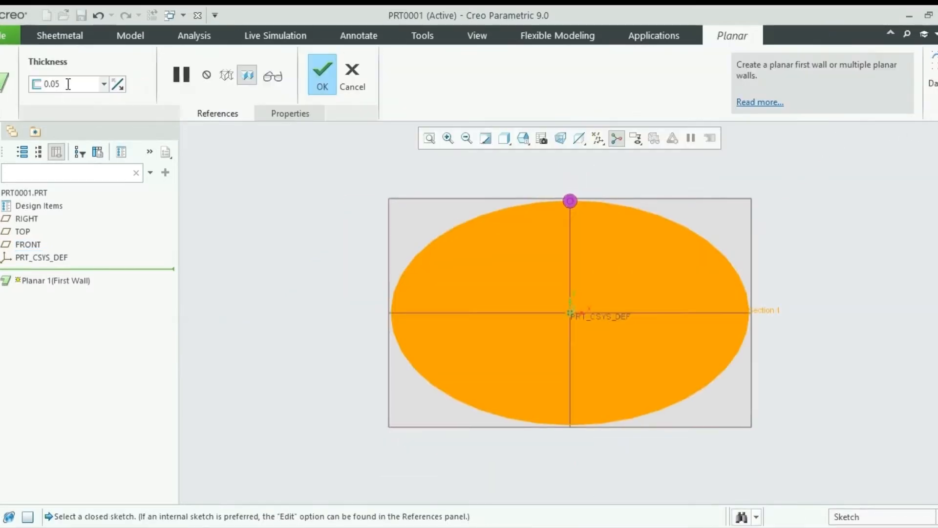
{"action": "type", "text": "0."}
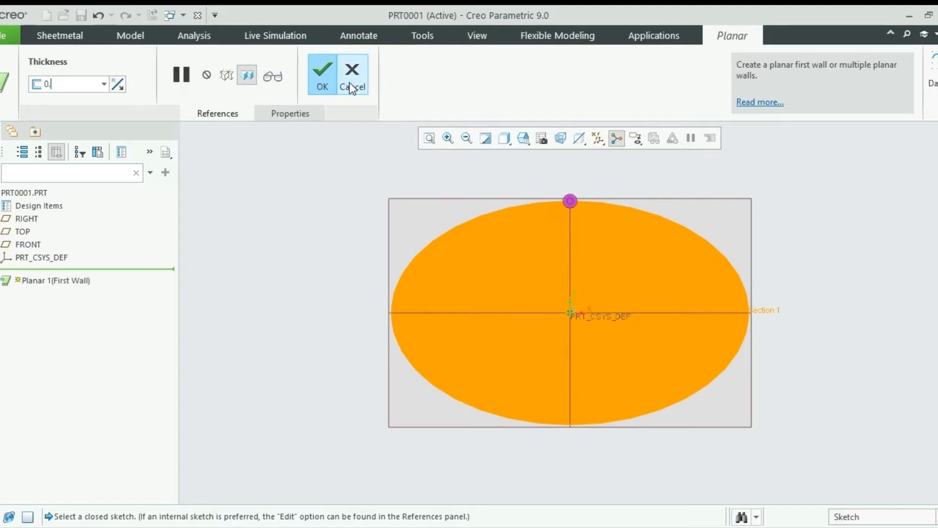
{"action": "type", "text": "10"}
{"action": "left_click", "coordinate": [321, 70]}
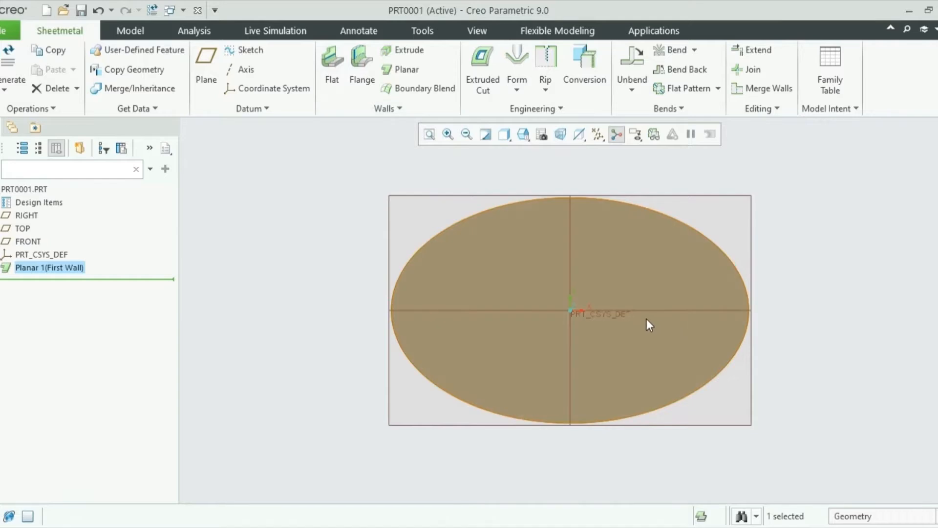
{"action": "mouse_move", "coordinate": [647, 319]}
{"action": "middle_mouse_down"}
{"action": "mouse_move", "coordinate": [639, 262]}
{"action": "mouse_move", "coordinate": [642, 307]}
{"action": "middle_mouse_up"}
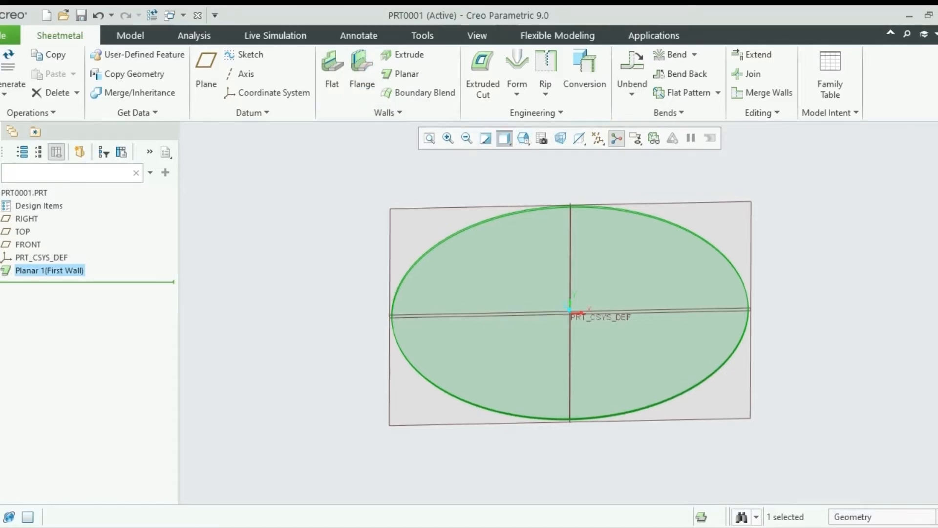
{"action": "left_click", "coordinate": [532, 171]}
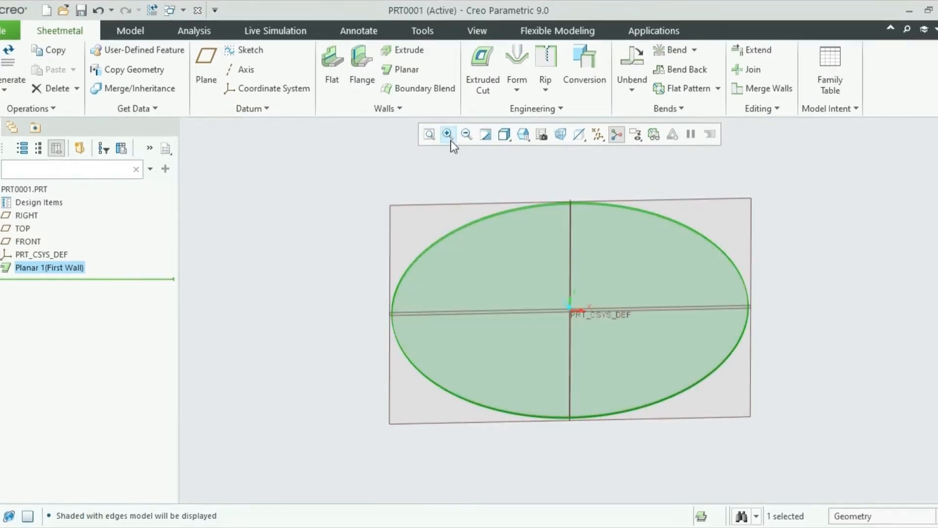
Step: Start a flange and attach it to both halves of the elliptical wall's outer edge
{"action": "left_click", "coordinate": [360, 63]}
{"action": "middle_click_drag", "start_coordinate": [652, 349], "coordinate": [611, 268]}
{"action": "scroll", "coordinate": [565, 379], "scroll_direction": "down", "scroll_amount": 5}
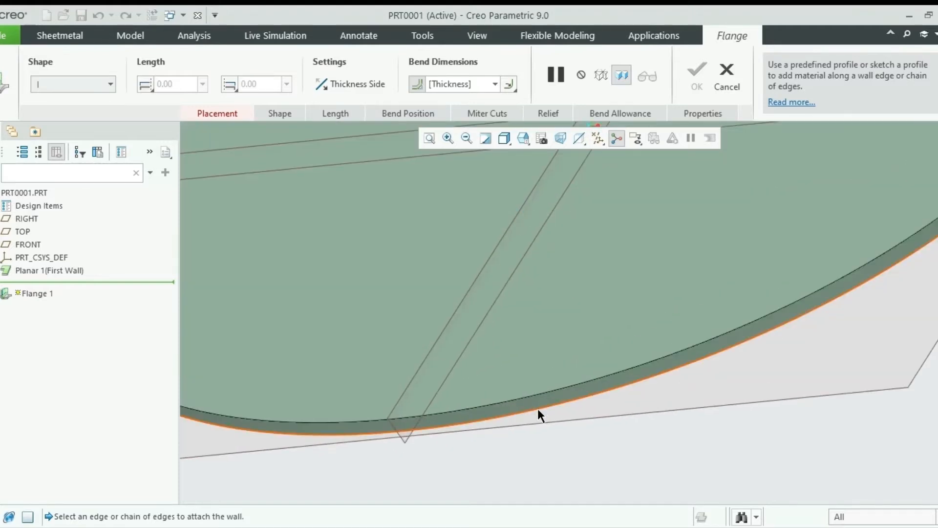
{"action": "left_click", "coordinate": [537, 410]}
{"action": "scroll", "coordinate": [567, 404], "scroll_direction": "up", "scroll_amount": 5}
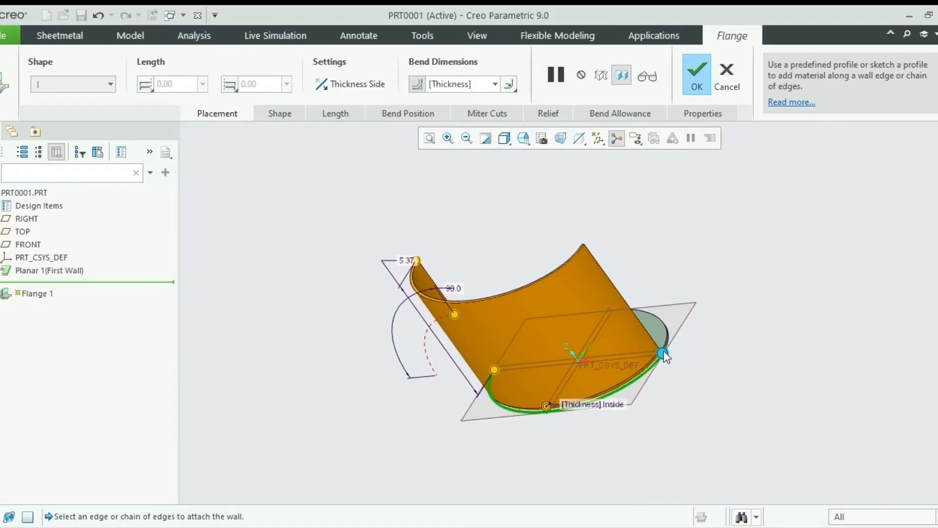
{"action": "mouse_move", "coordinate": [664, 353]}
{"action": "middle_mouse_down"}
{"action": "mouse_move", "coordinate": [677, 335]}
{"action": "mouse_move", "coordinate": [665, 368]}
{"action": "middle_mouse_up"}
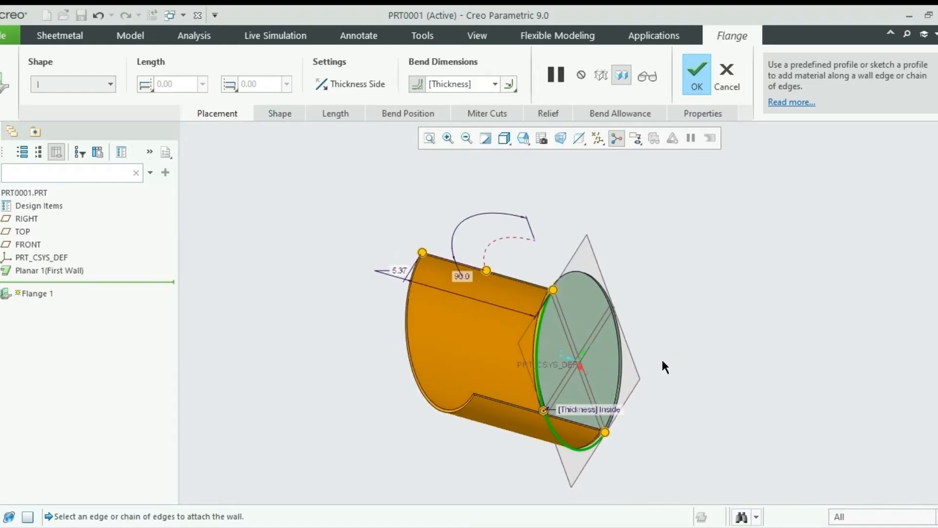
{"action": "scroll", "coordinate": [631, 359], "scroll_direction": "down", "scroll_amount": 5}
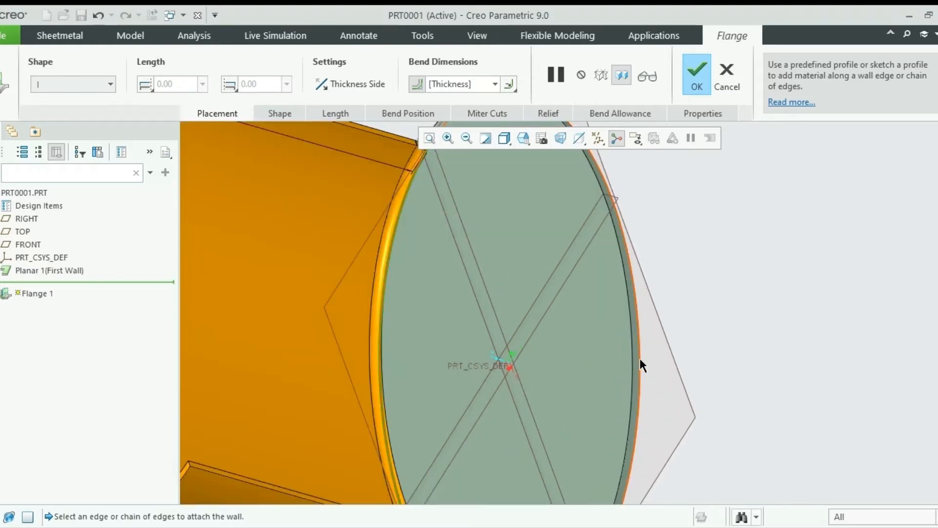
{"action": "left_click", "coordinate": [640, 359]}
{"action": "scroll", "coordinate": [688, 357], "scroll_direction": "up", "scroll_amount": 5}
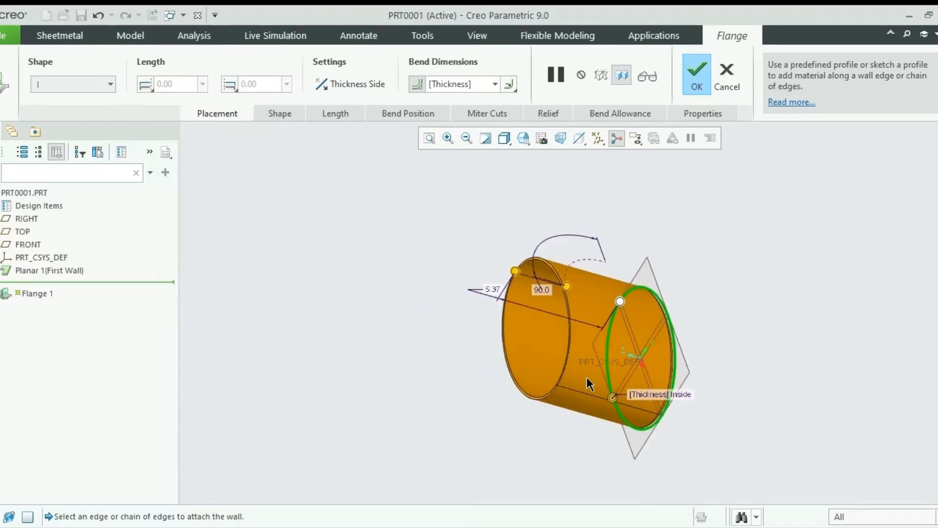
Step: Open the flange's shape sketch and set the profile line's angle to 65 degrees
{"action": "middle_click_drag", "start_coordinate": [588, 384], "coordinate": [680, 318]}
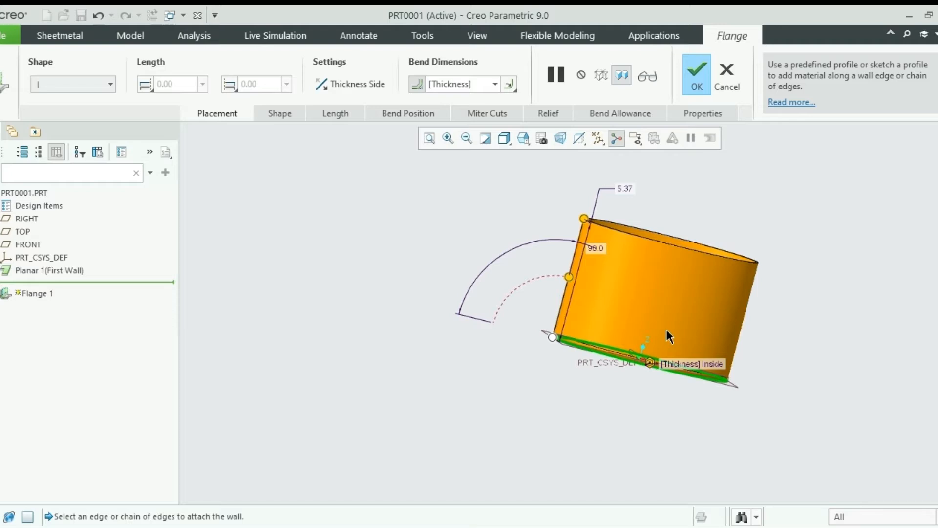
{"action": "left_click", "coordinate": [290, 121]}
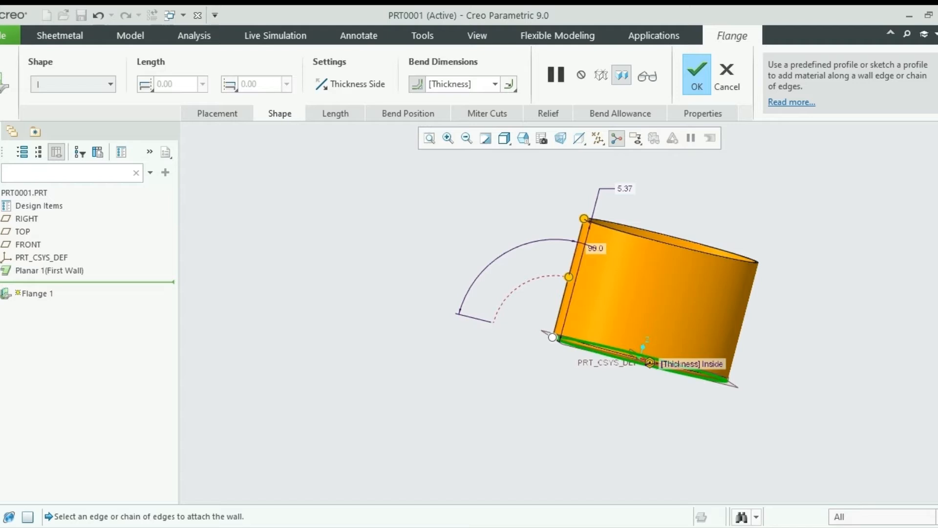
{"action": "left_click", "coordinate": [312, 174]}
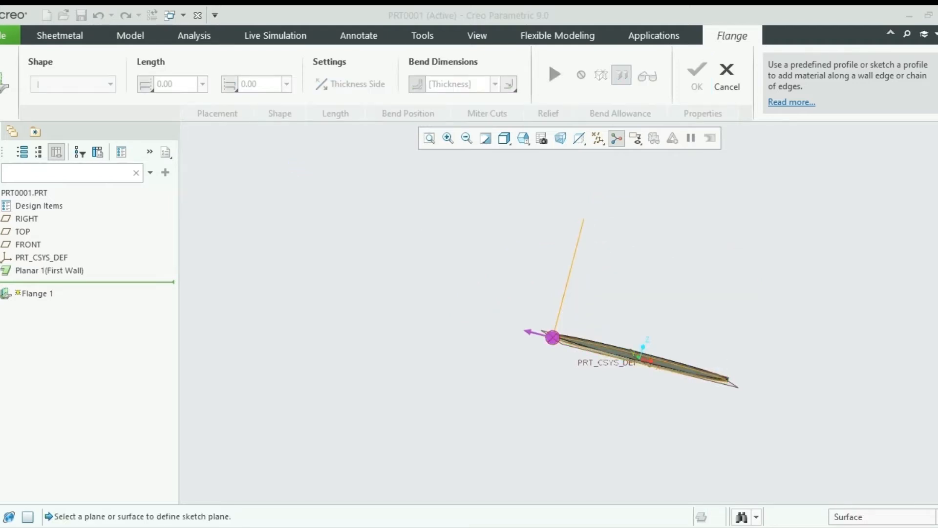
{"action": "left_click", "coordinate": [863, 314]}
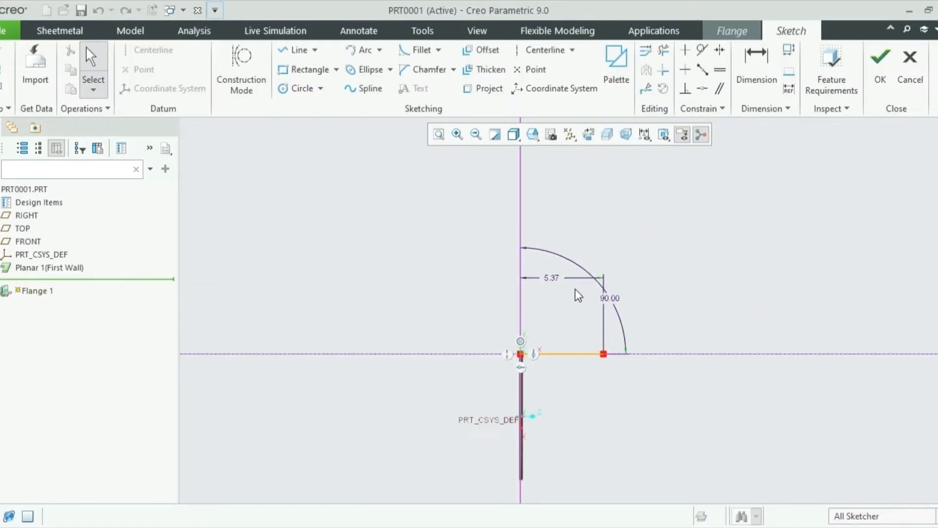
{"action": "scroll", "coordinate": [579, 294], "scroll_direction": "down", "scroll_amount": 4}
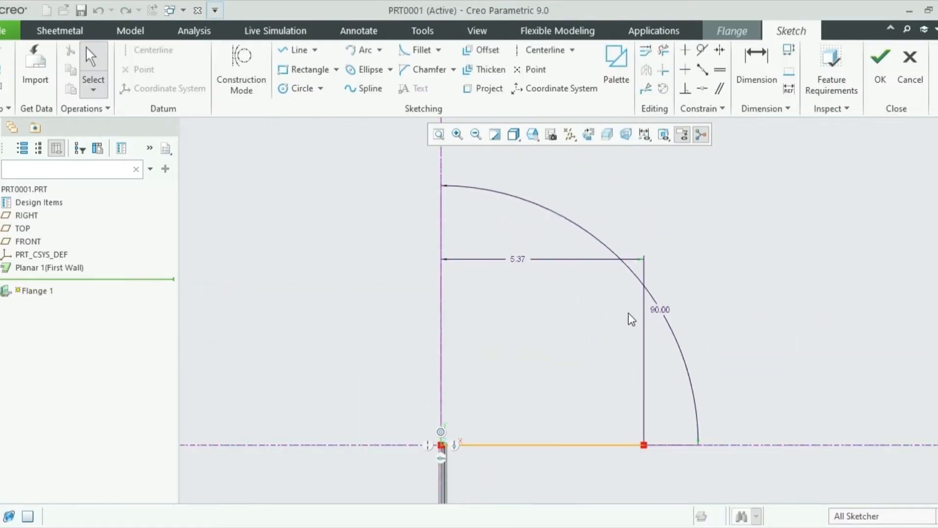
{"action": "double_click", "coordinate": [659, 309]}
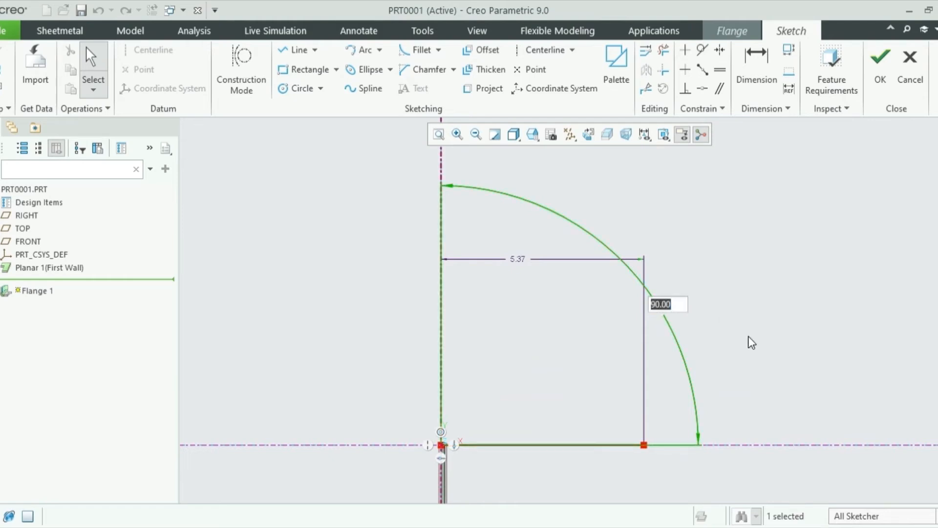
{"action": "type", "text": "65"}
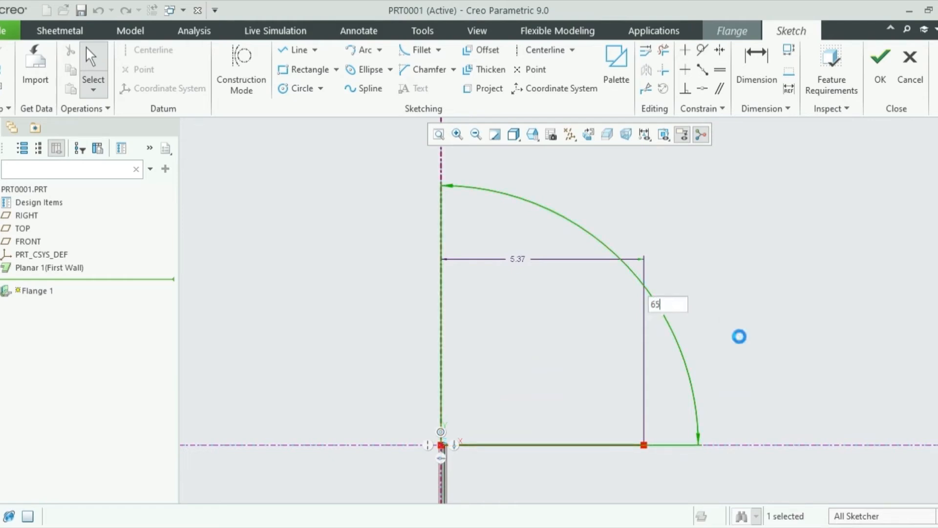
{"action": "key", "text": "Return"}
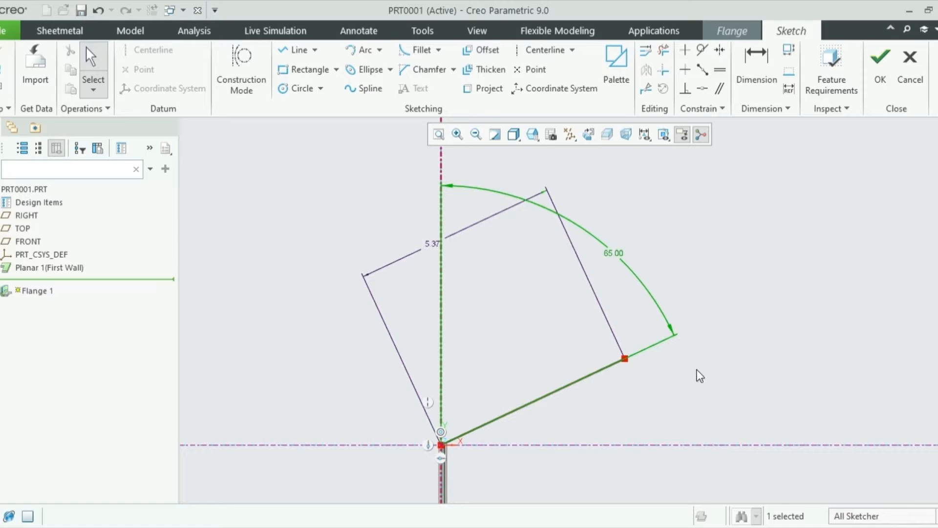
Step: Delete the length dimension of the inclined flange profile line
{"action": "left_click", "coordinate": [439, 245]}
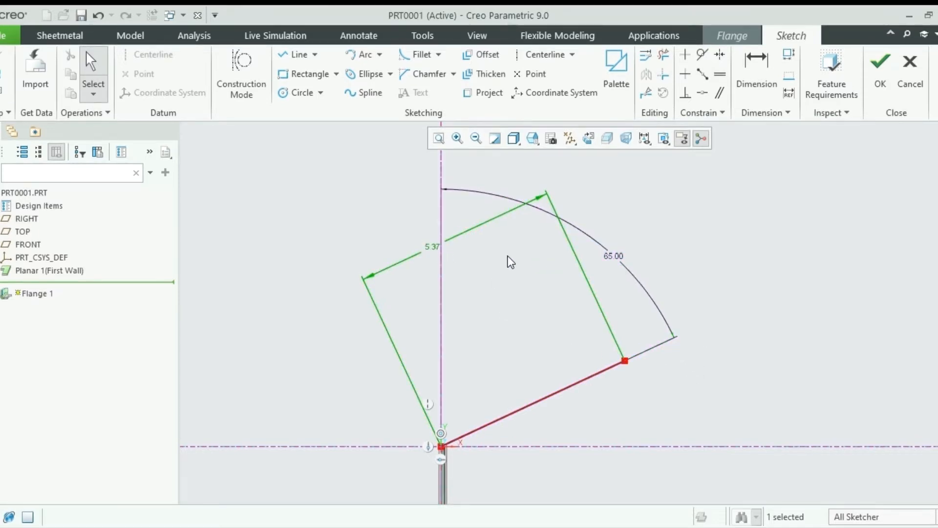
{"action": "key", "text": "Delete"}
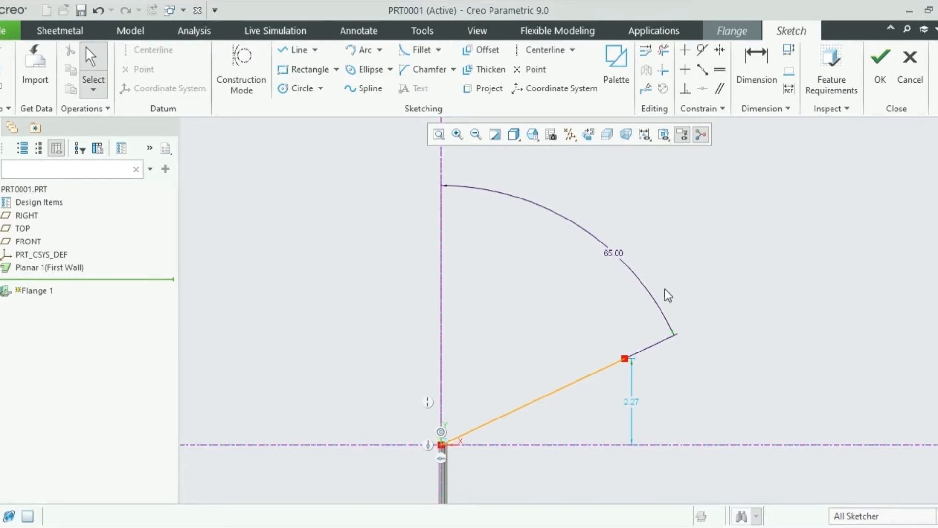
{"action": "scroll", "coordinate": [692, 332], "scroll_direction": "down", "scroll_amount": 1}
{"action": "scroll", "coordinate": [684, 352], "scroll_direction": "up", "scroll_amount": 2}
{"action": "scroll", "coordinate": [665, 361], "scroll_direction": "up", "scroll_amount": 1}
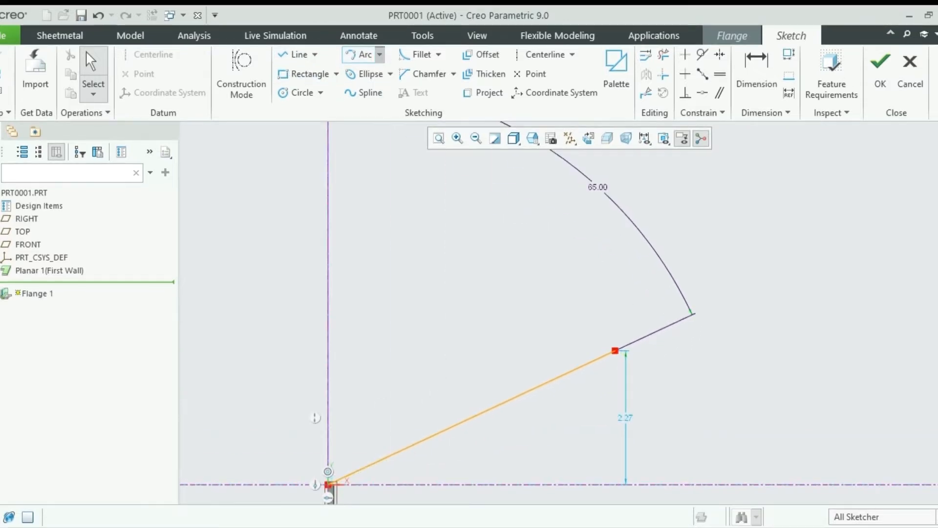
Step: Draw a tangent arc curling upward from the free end of the inclined profile line, with a radius of about 0.58
{"action": "left_click", "coordinate": [421, 80]}
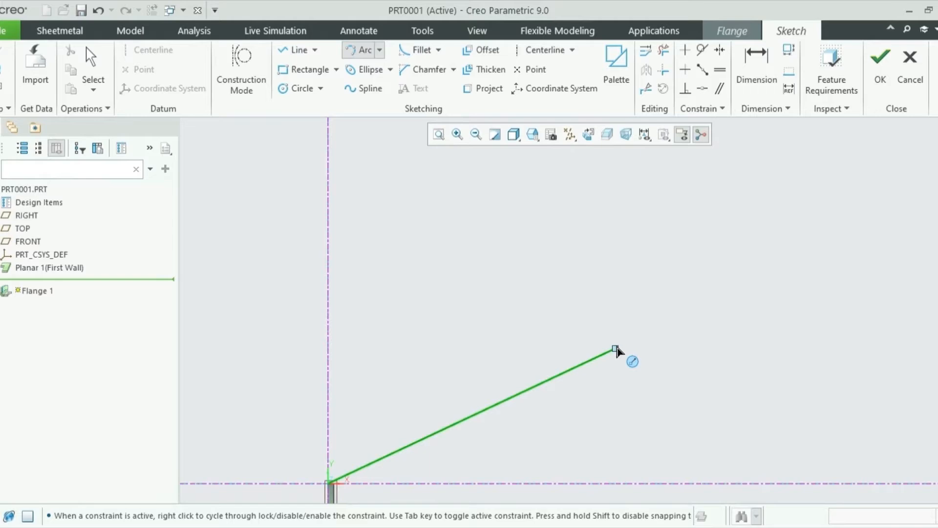
{"action": "left_click", "coordinate": [616, 350]}
{"action": "left_click", "coordinate": [616, 349]}
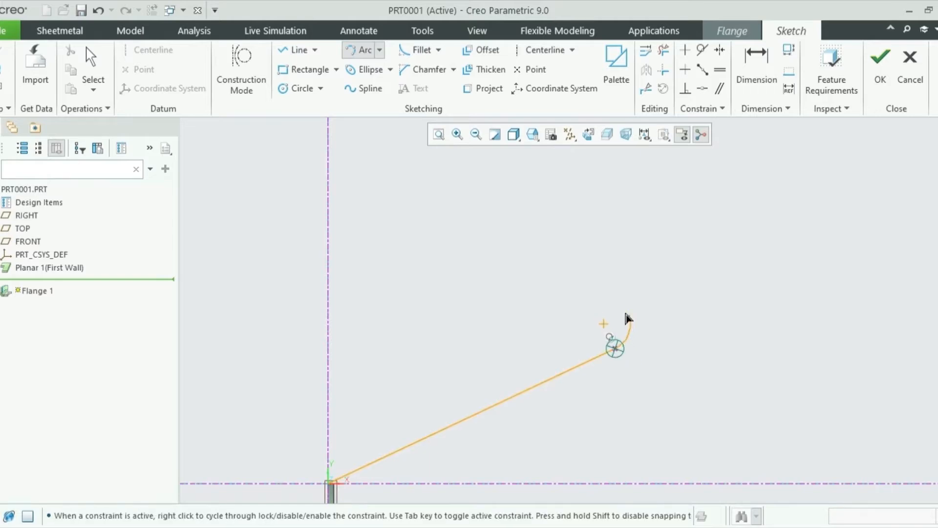
{"action": "left_click", "coordinate": [588, 287]}
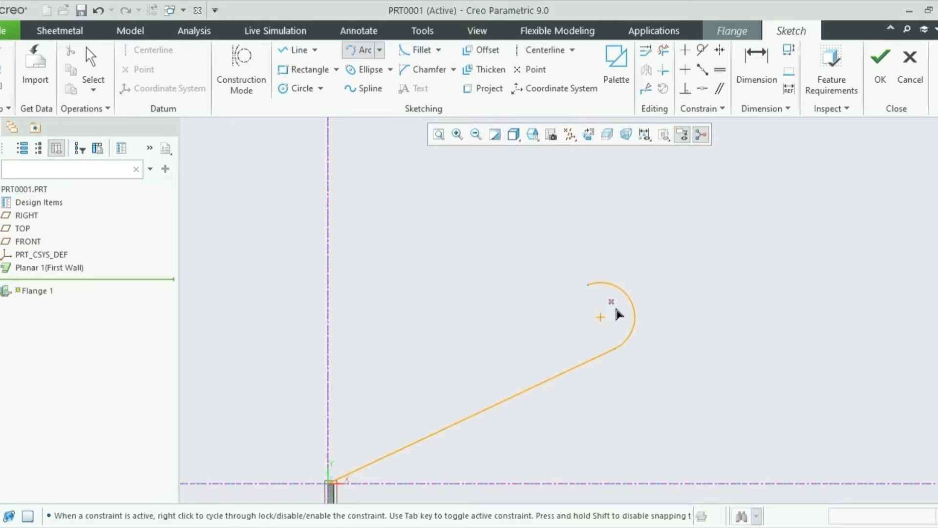
{"action": "middle_click", "coordinate": [666, 356]}
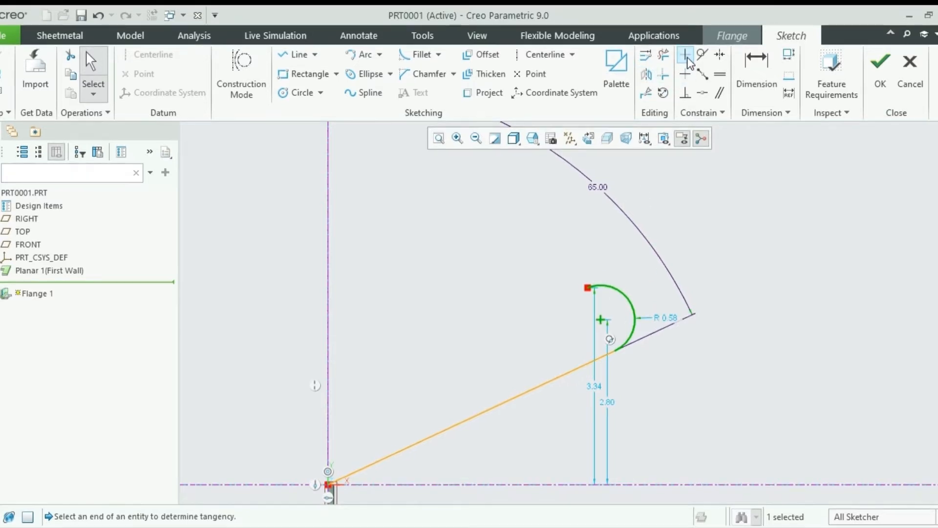
Step: Align the arc's centre and its free endpoint vertically with a Vertical constraint
{"action": "left_click", "coordinate": [687, 56]}
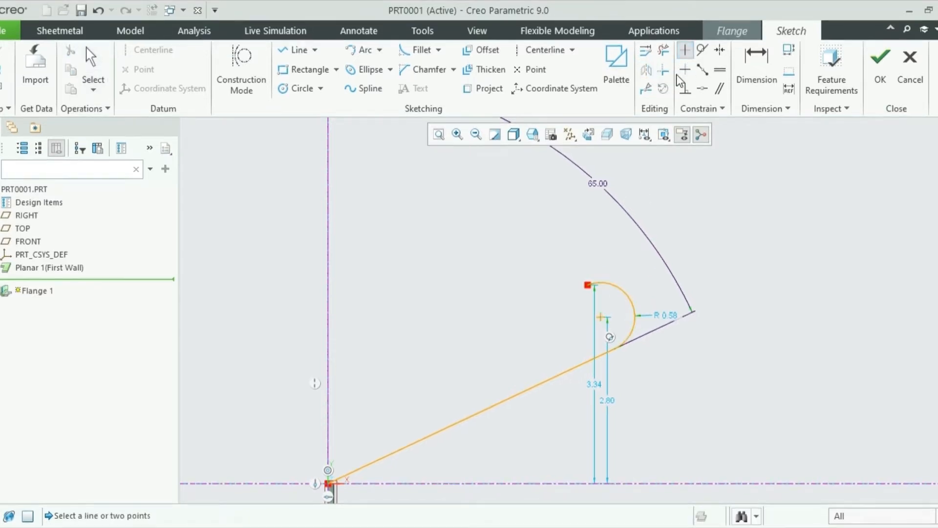
{"action": "left_click", "coordinate": [602, 317]}
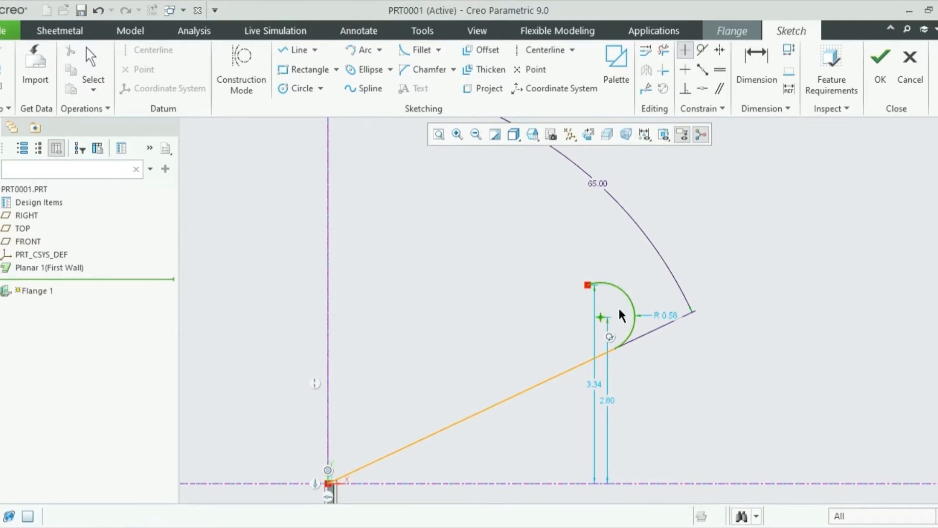
{"action": "left_click", "coordinate": [588, 286]}
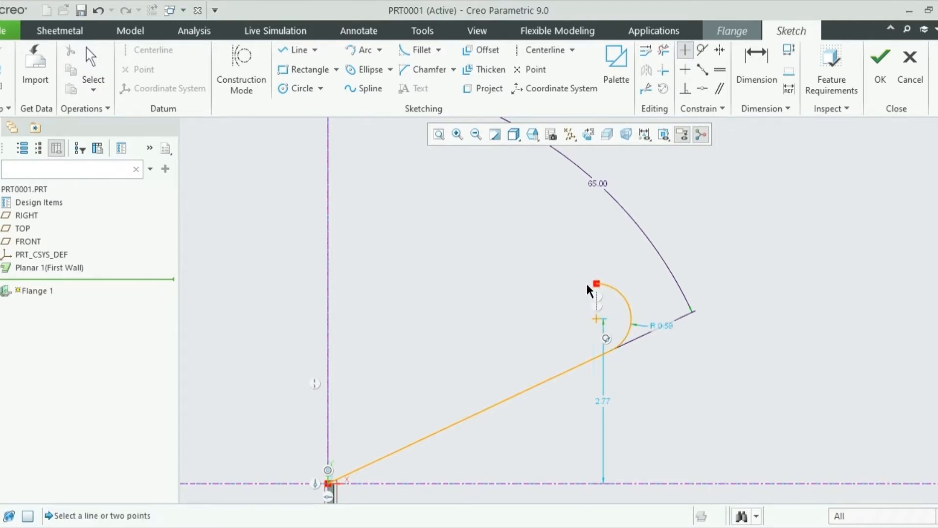
{"action": "middle_click", "coordinate": [670, 391]}
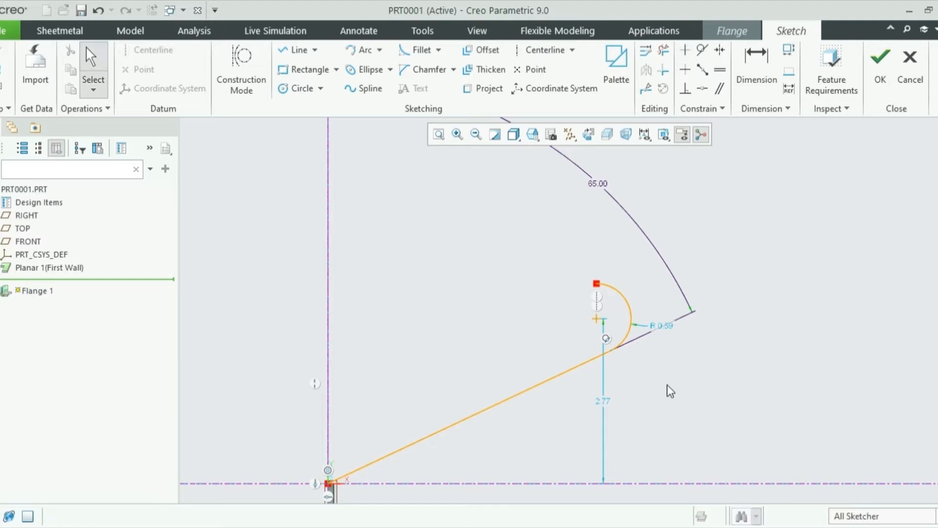
Step: Dimension the horizontal distance from the profile's start point to the arc's centre and set it to 3.35
{"action": "scroll", "coordinate": [719, 366], "scroll_direction": "down", "scroll_amount": 2}
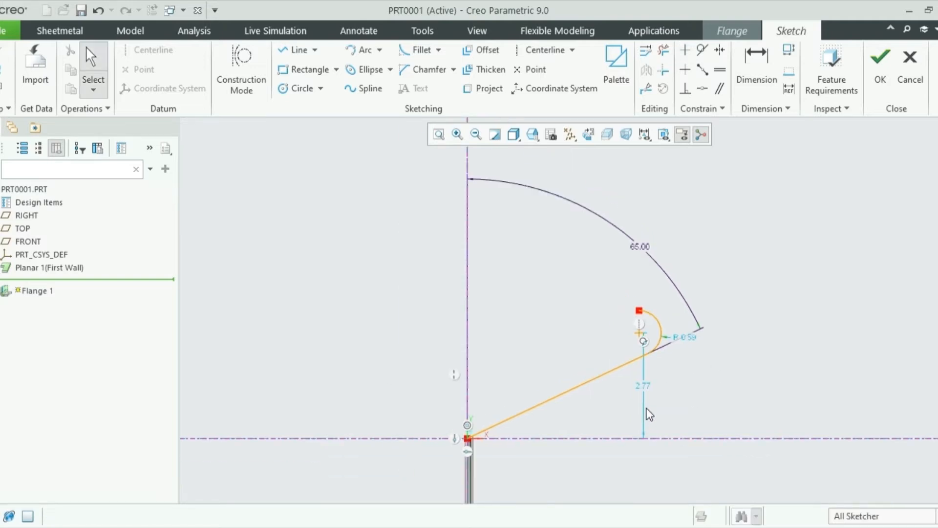
{"action": "left_click", "coordinate": [757, 63]}
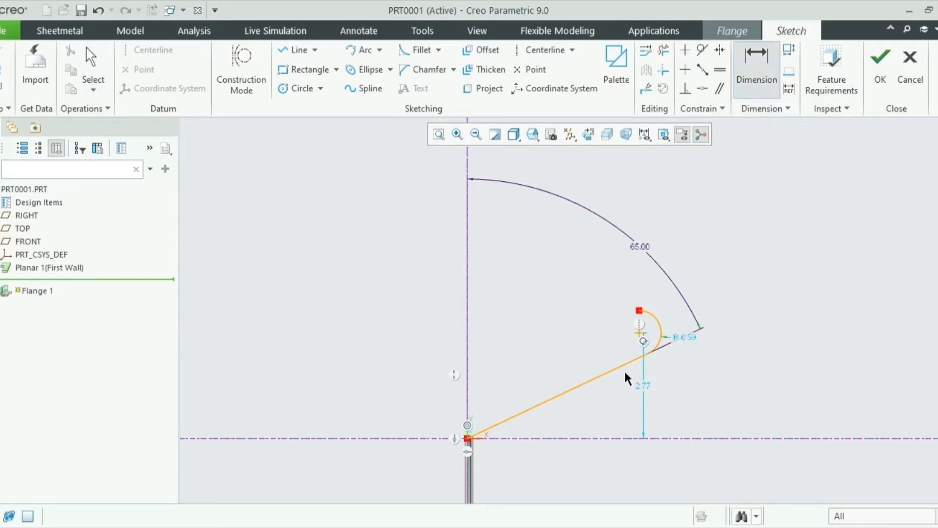
{"action": "left_click", "coordinate": [662, 336]}
{"action": "left_click", "coordinate": [467, 439]}
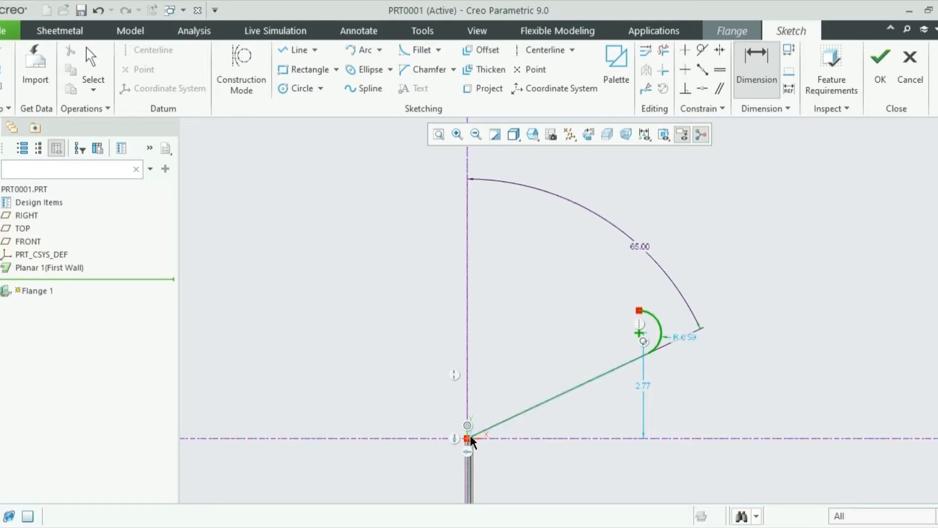
{"action": "middle_click", "coordinate": [522, 263]}
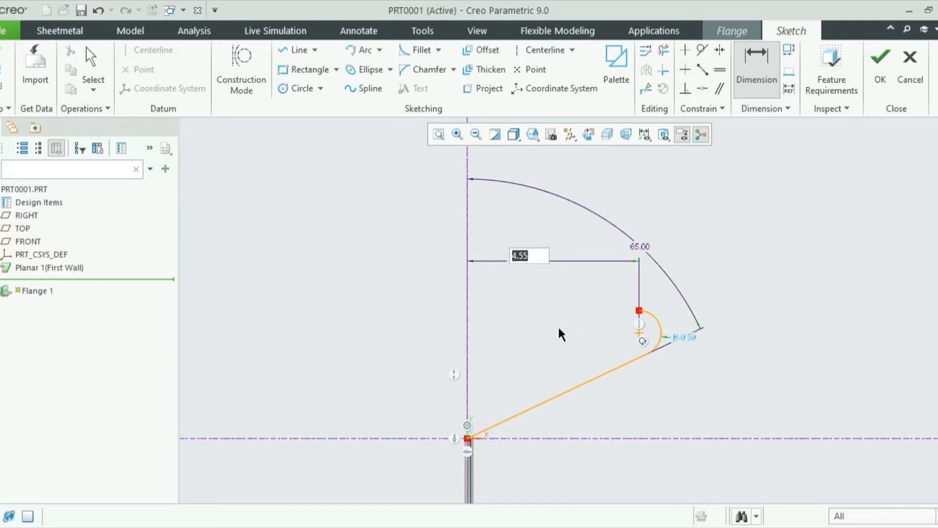
{"action": "key", "text": "BackSpace"}
{"action": "type", "text": "3.35"}
{"action": "key", "text": "Return"}
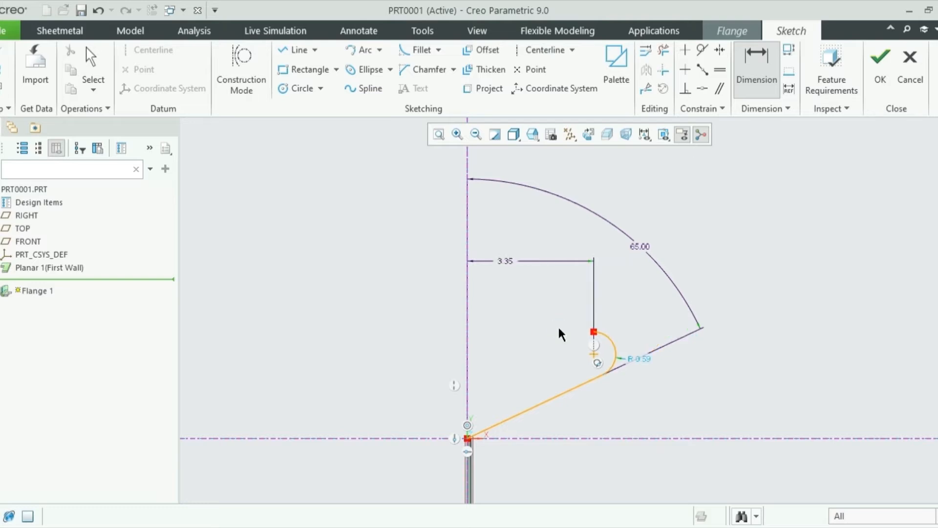
Step: Set the radius of the arc at the end of the flange profile to 0.3
{"action": "scroll", "coordinate": [523, 306], "scroll_direction": "down", "scroll_amount": 3}
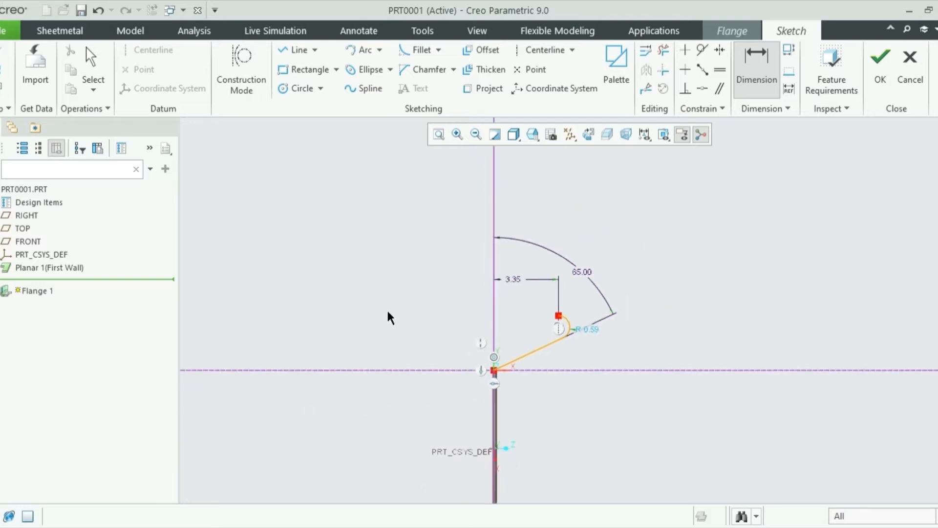
{"action": "scroll", "coordinate": [362, 257], "scroll_direction": "up", "scroll_amount": 2}
{"action": "scroll", "coordinate": [430, 325], "scroll_direction": "down", "scroll_amount": 3}
{"action": "scroll", "coordinate": [438, 325], "scroll_direction": "down", "scroll_amount": 1}
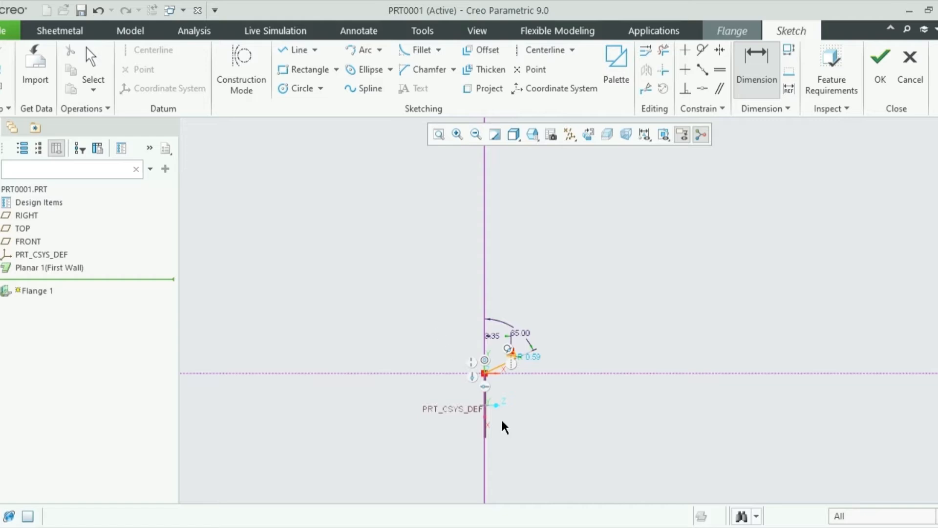
{"action": "scroll", "coordinate": [504, 427], "scroll_direction": "up", "scroll_amount": 3}
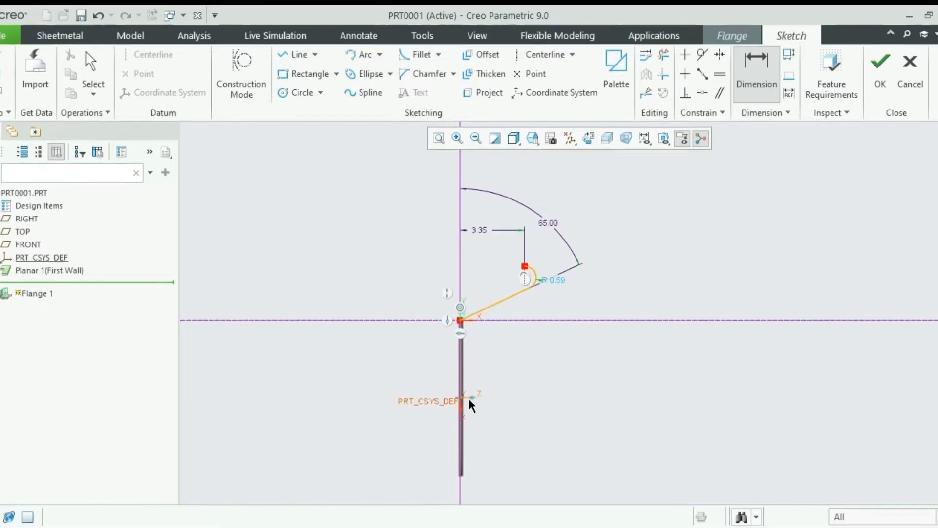
{"action": "scroll", "coordinate": [542, 262], "scroll_direction": "up", "scroll_amount": 3}
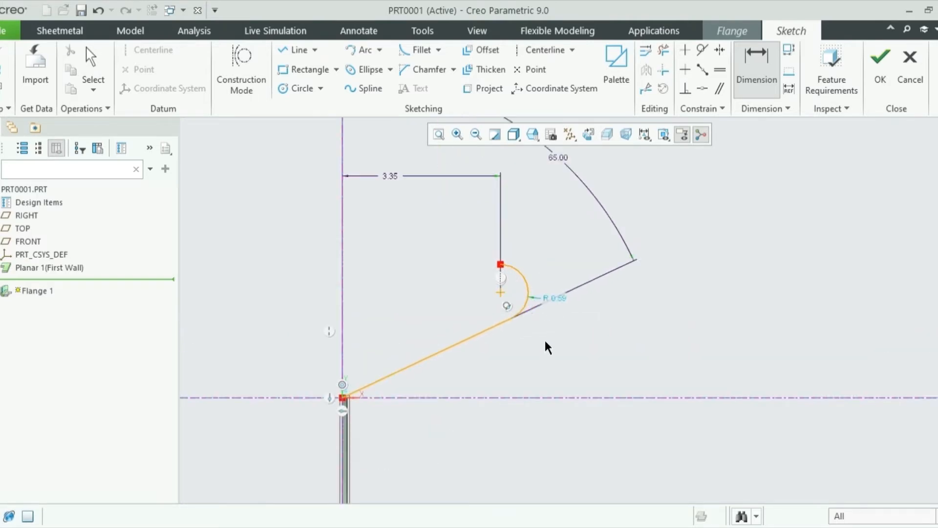
{"action": "double_click", "coordinate": [557, 297]}
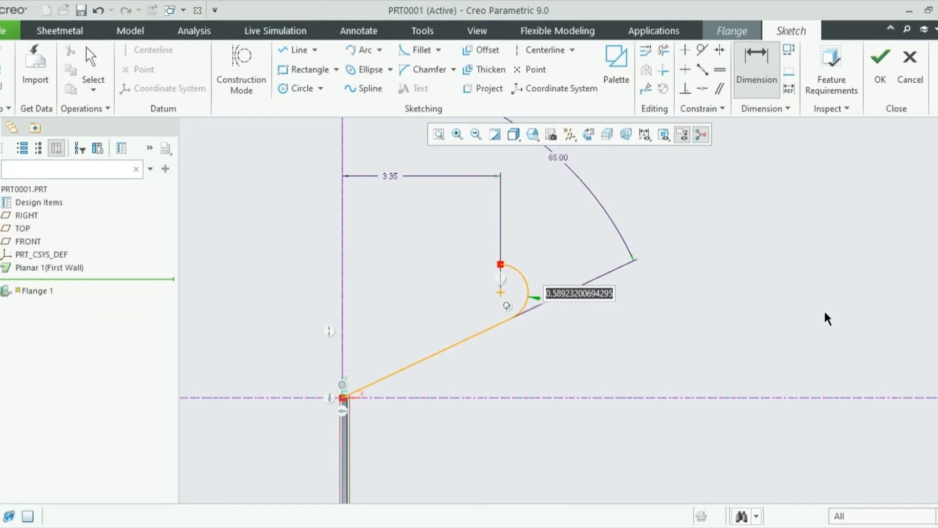
{"action": "type", "text": "0.3"}
{"action": "key", "text": "Return"}
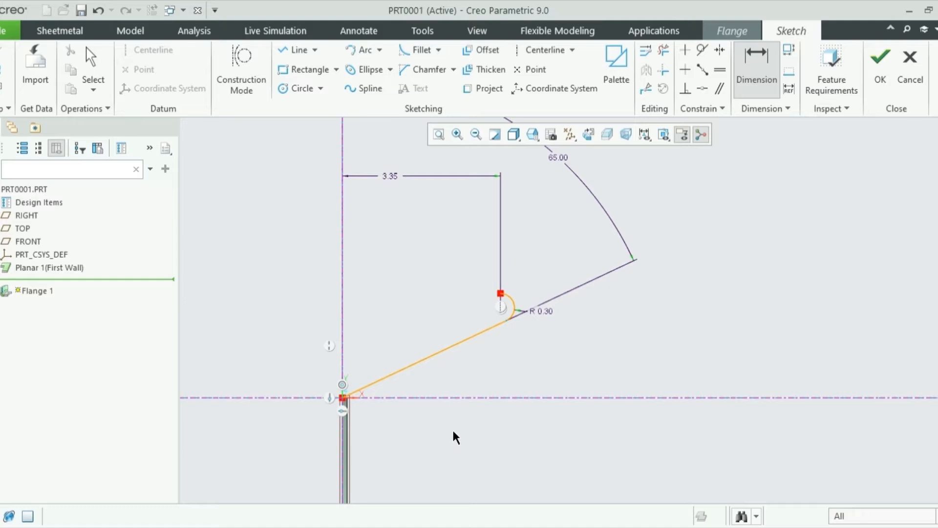
Step: Accept the profile sketch, finish the flange and inspect the resulting tub shape from several angles
{"action": "left_click", "coordinate": [880, 69]}
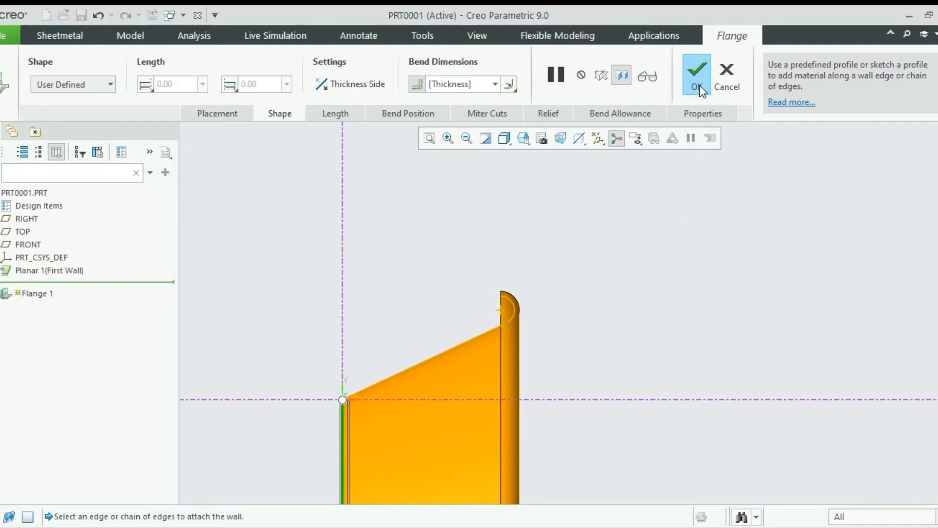
{"action": "left_click", "coordinate": [702, 70]}
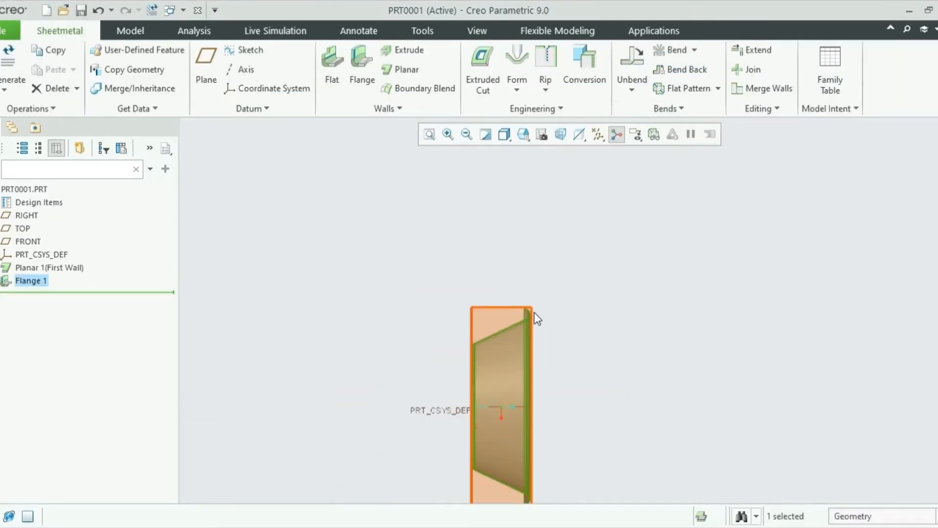
{"action": "middle_click_drag", "start_coordinate": [591, 362], "coordinate": [637, 342]}
{"action": "scroll", "coordinate": [505, 447], "scroll_direction": "up", "scroll_amount": 5}
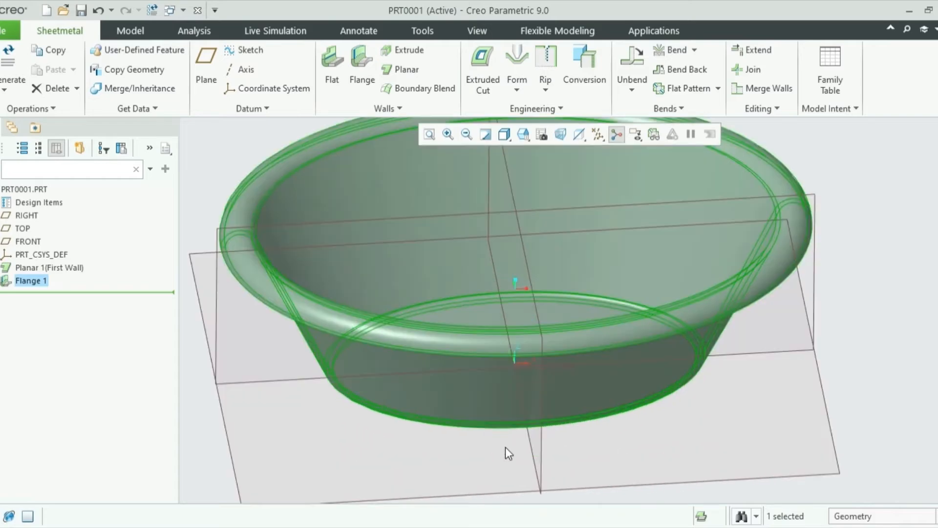
{"action": "scroll", "coordinate": [506, 448], "scroll_direction": "down", "scroll_amount": 3}
{"action": "middle_click_drag", "start_coordinate": [508, 431], "coordinate": [594, 303]}
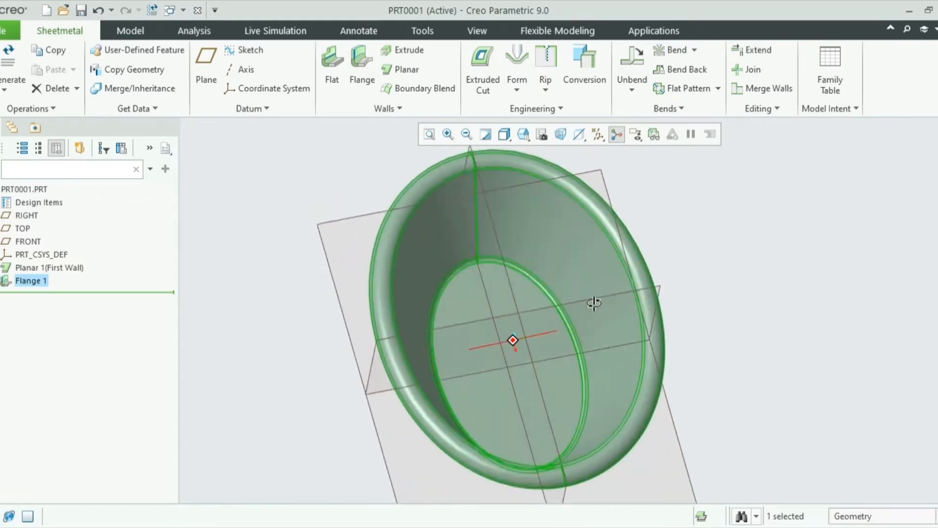
{"action": "middle_click_drag", "start_coordinate": [594, 303], "coordinate": [589, 290]}
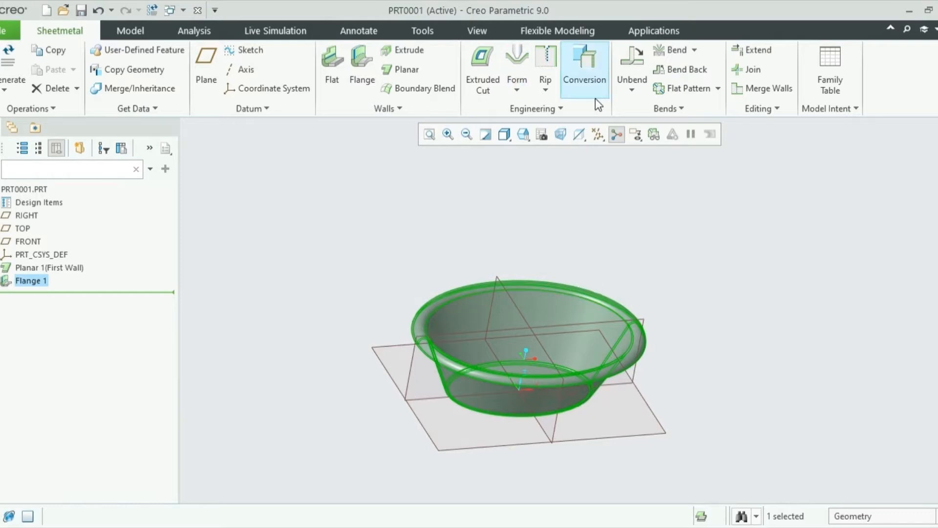
Step: Unbend the whole part with automatic bend selection, keeping the planar base wall fixed, and view the flattened part from above
{"action": "left_click", "coordinate": [631, 70]}
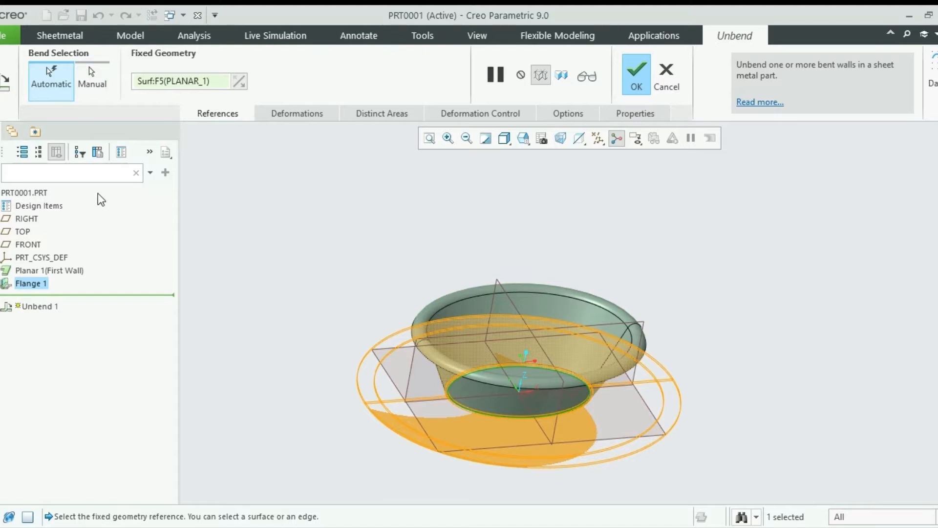
{"action": "left_click", "coordinate": [636, 71]}
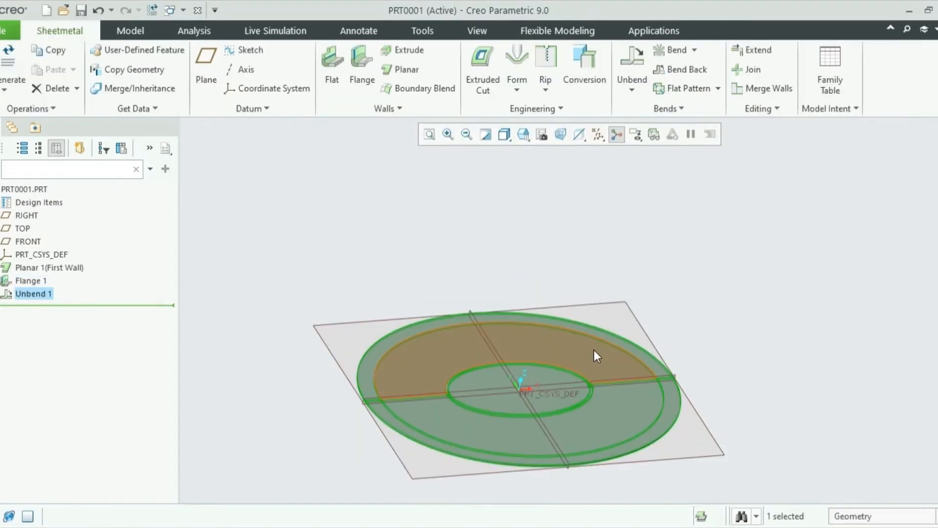
{"action": "middle_click_drag", "start_coordinate": [594, 324], "coordinate": [582, 372]}
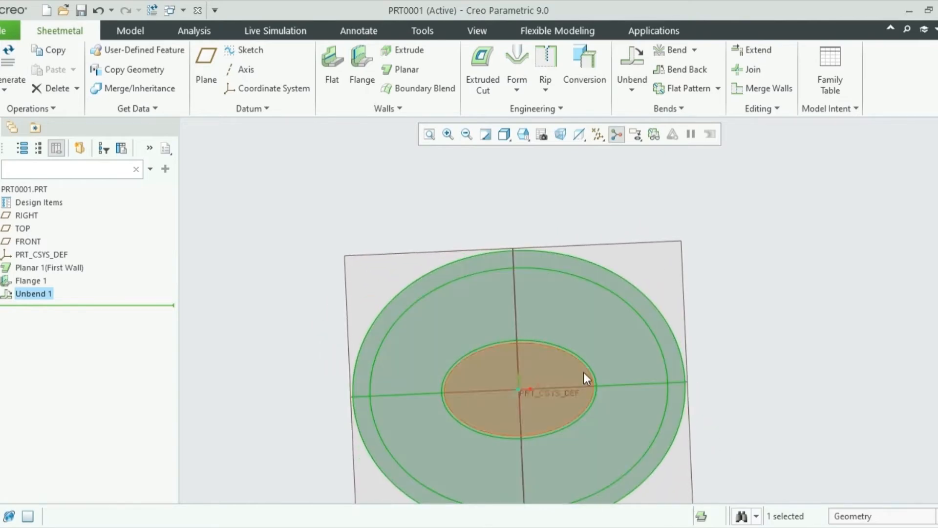
{"action": "scroll", "coordinate": [612, 296], "scroll_direction": "up", "scroll_amount": 2}
{"action": "scroll", "coordinate": [612, 296], "scroll_direction": "down", "scroll_amount": 1}
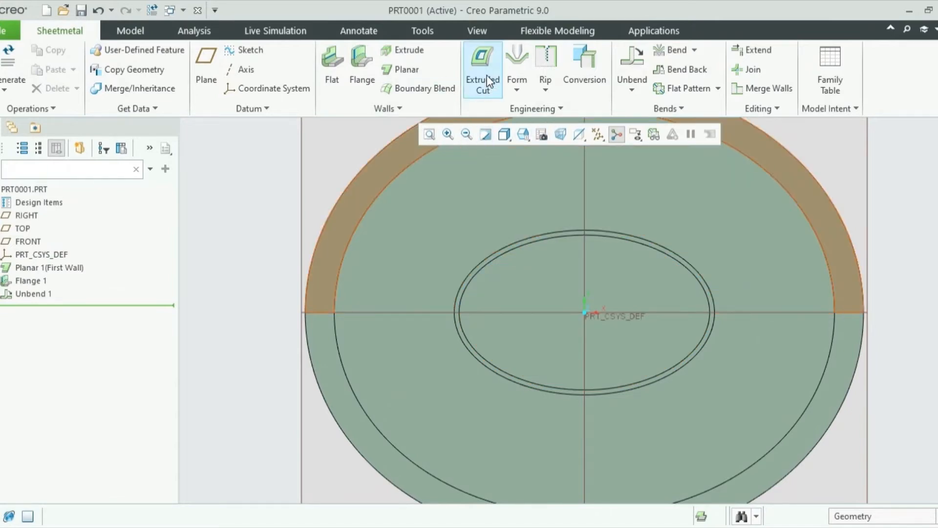
Step: Start an extruded cut and open its sketch on the elliptical base wall's surface
{"action": "left_click", "coordinate": [487, 76]}
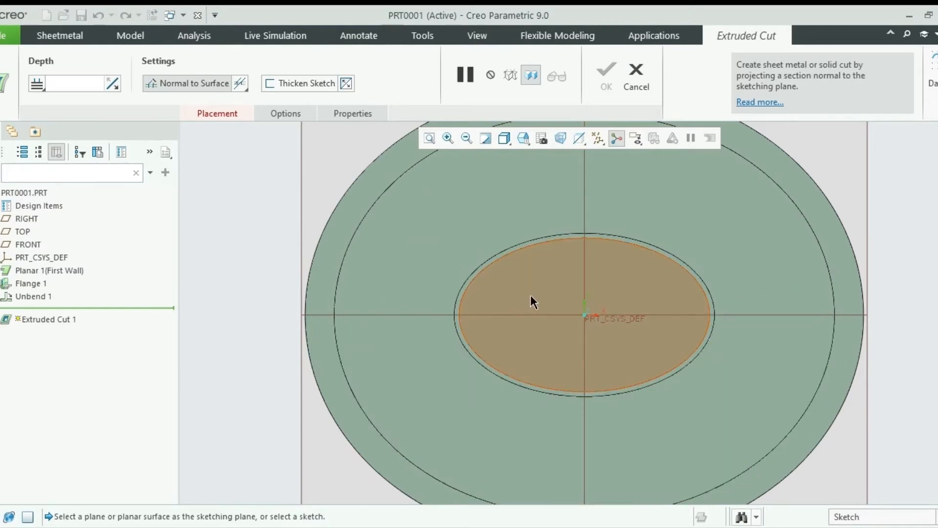
{"action": "left_click", "coordinate": [530, 296]}
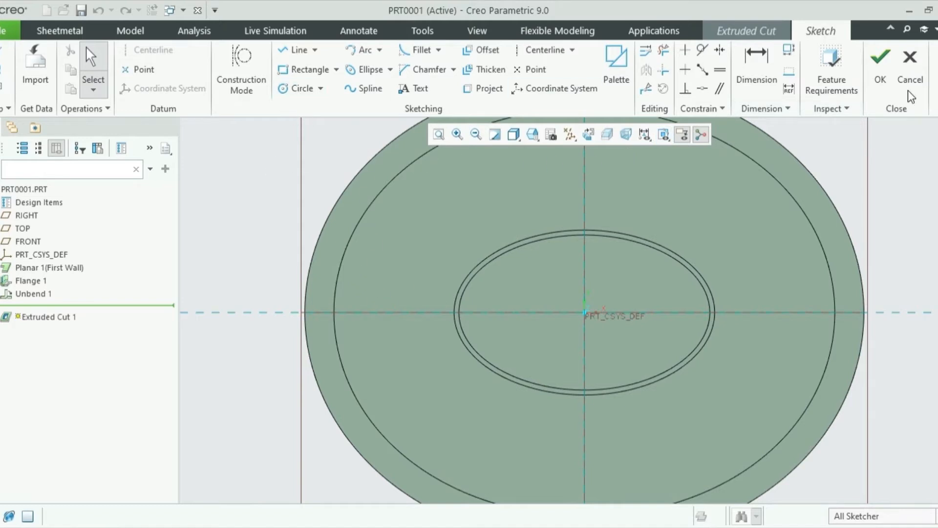
{"action": "scroll", "coordinate": [377, 320], "scroll_direction": "up", "scroll_amount": 2}
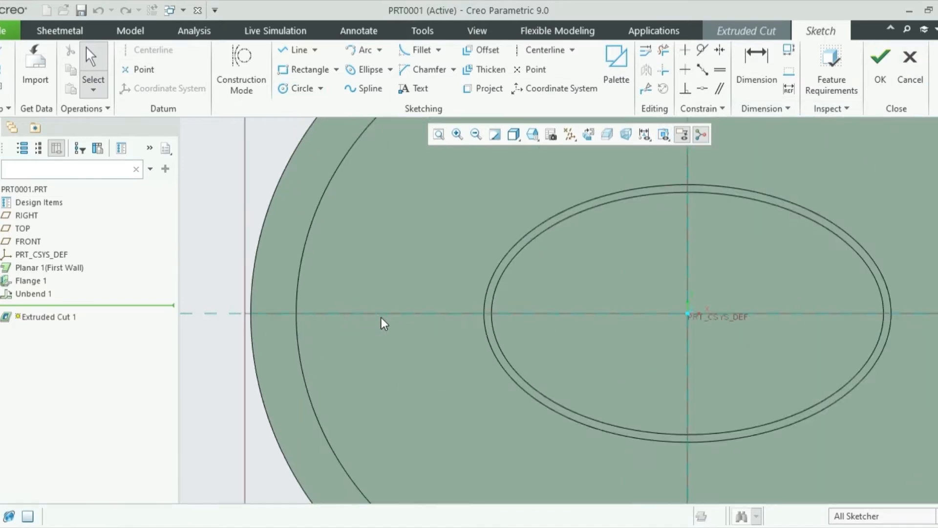
Step: Sketch a horizontal line about 2.81 long on the horizontal reference, between the base ellipse and the flange's inner rim line
{"action": "left_click", "coordinate": [300, 51]}
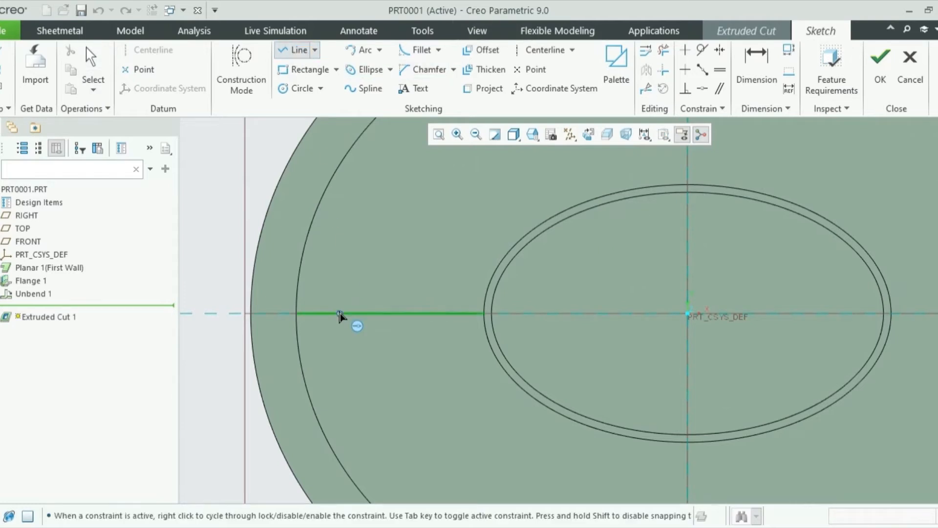
{"action": "left_click", "coordinate": [319, 313]}
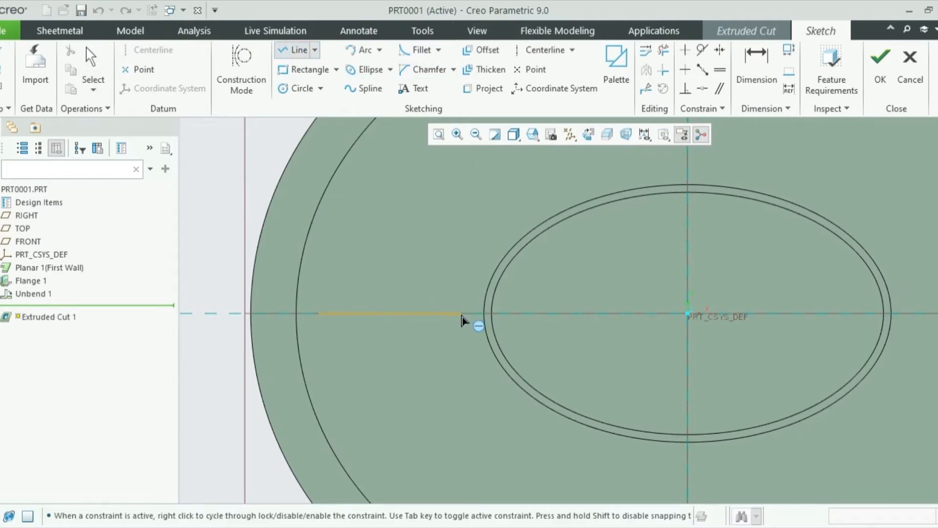
{"action": "left_click", "coordinate": [459, 313]}
{"action": "middle_click", "coordinate": [492, 378]}
{"action": "middle_click", "coordinate": [489, 373]}
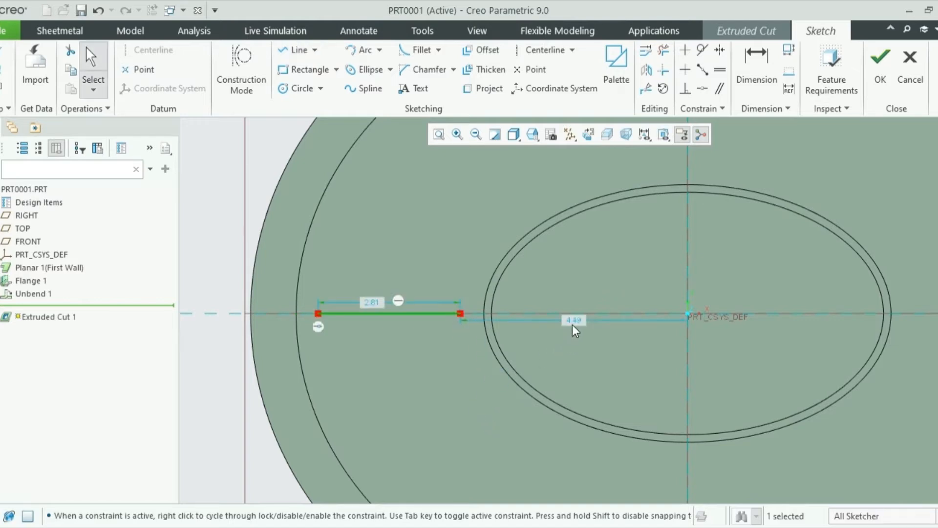
Step: Set the sketched line's distance from the vertical reference to 4.4 and its length to 2.8
{"action": "double_click", "coordinate": [573, 322]}
{"action": "type", "text": "4"}
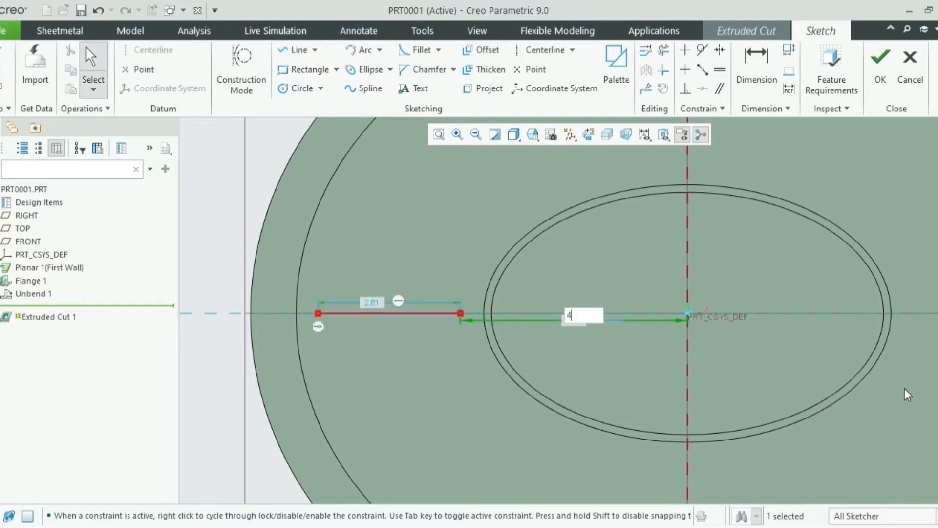
{"action": "type", "text": ".4"}
{"action": "key", "text": "Return"}
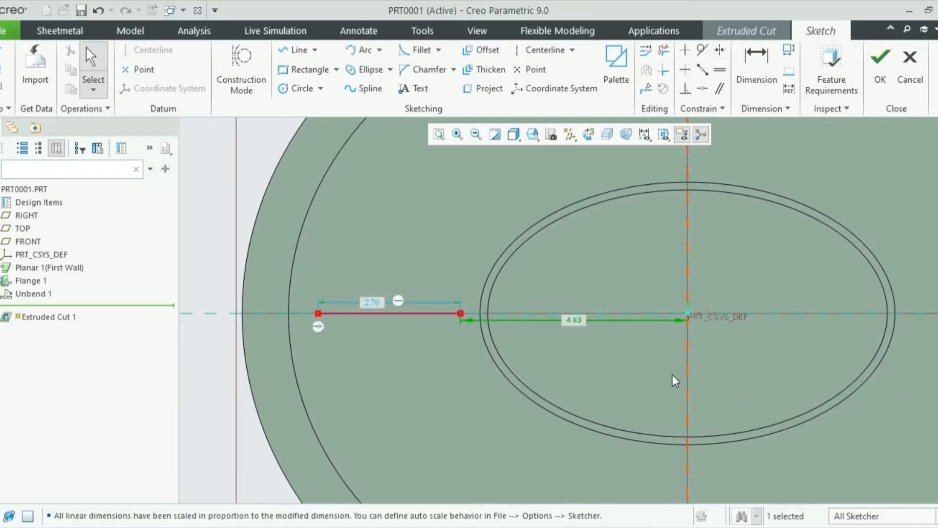
{"action": "double_click", "coordinate": [369, 303]}
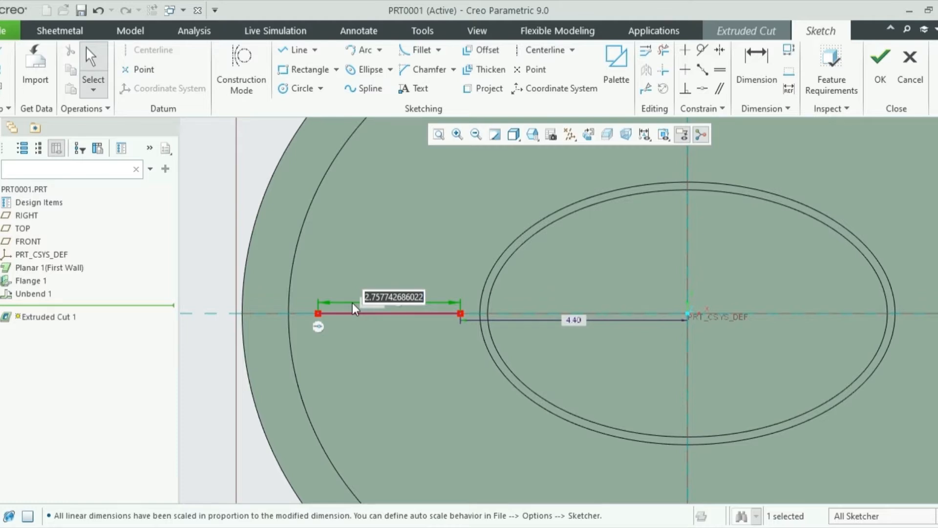
{"action": "type", "text": "2.8"}
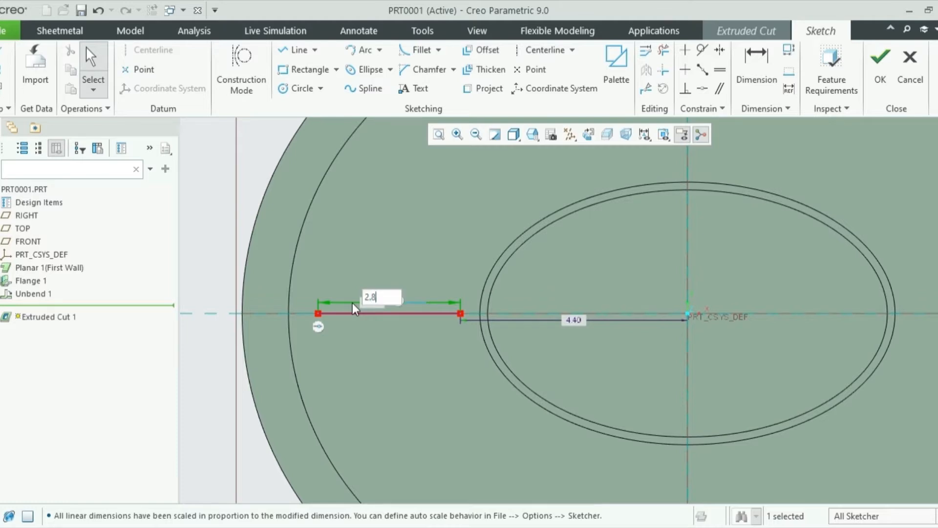
{"action": "key", "text": "Return"}
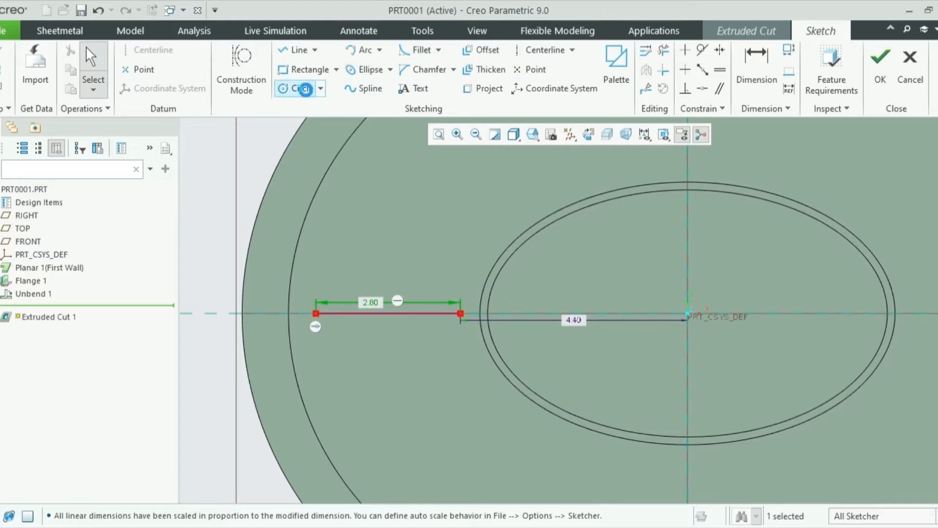
Step: Sketch two circles centred on the line near its outer end, about 0.62 in diameter touching the endpoint and about 0.52 beside it
{"action": "left_click", "coordinate": [296, 88]}
{"action": "scroll", "coordinate": [319, 322], "scroll_direction": "up", "scroll_amount": 3}
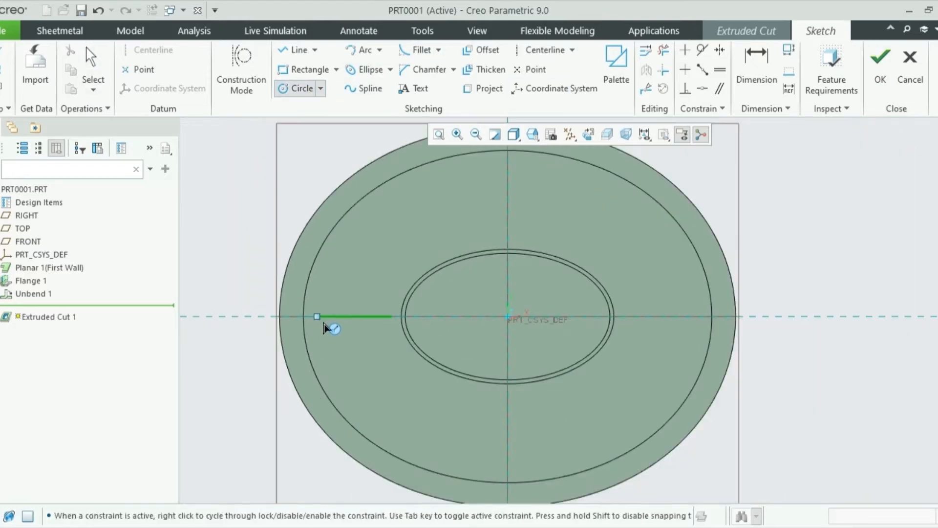
{"action": "scroll", "coordinate": [325, 327], "scroll_direction": "down", "scroll_amount": 4}
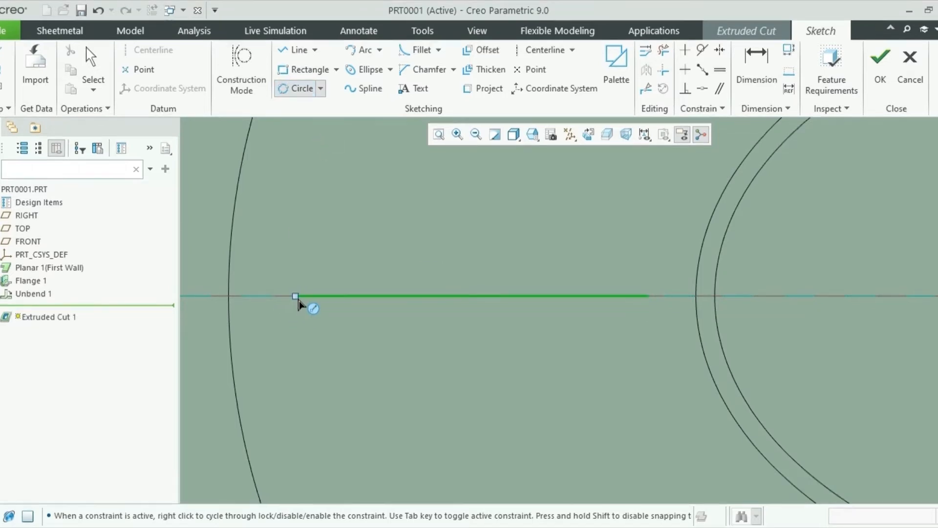
{"action": "left_click", "coordinate": [298, 301]}
{"action": "left_click", "coordinate": [334, 295]}
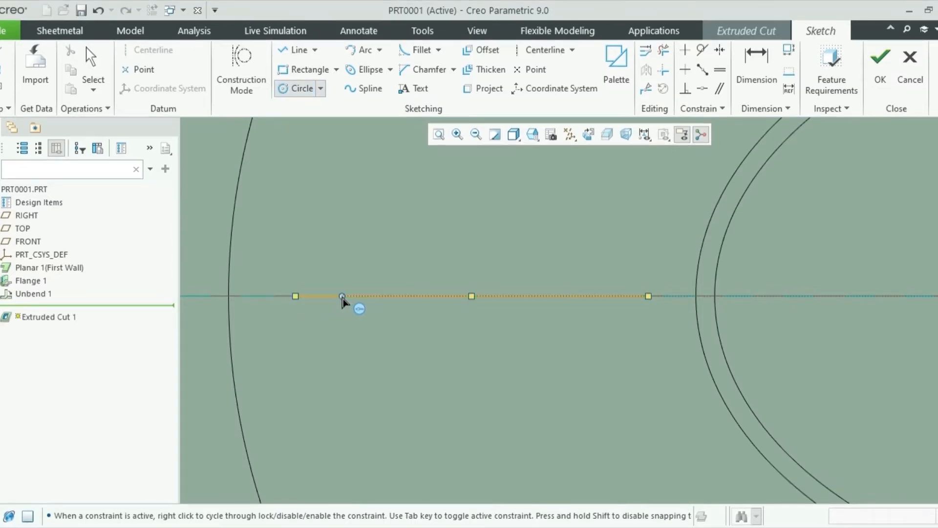
{"action": "left_click", "coordinate": [335, 297]}
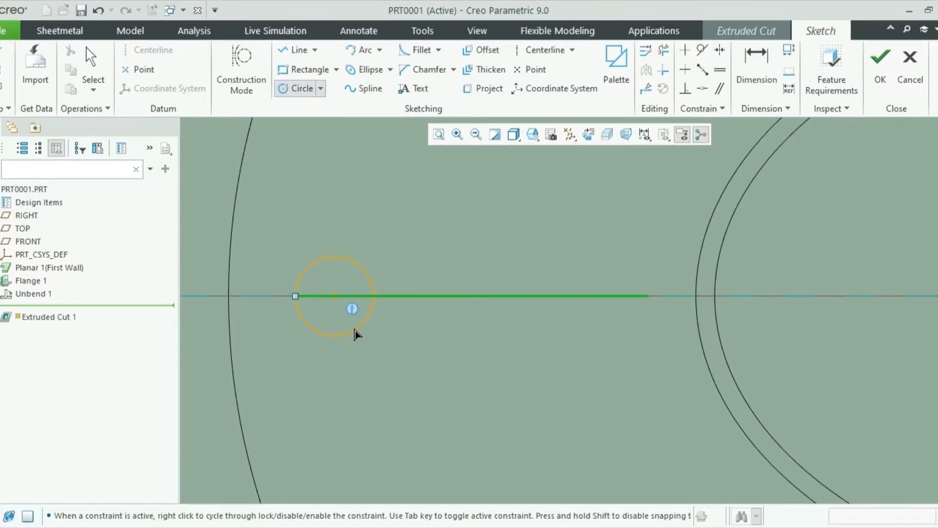
{"action": "left_click", "coordinate": [356, 334]}
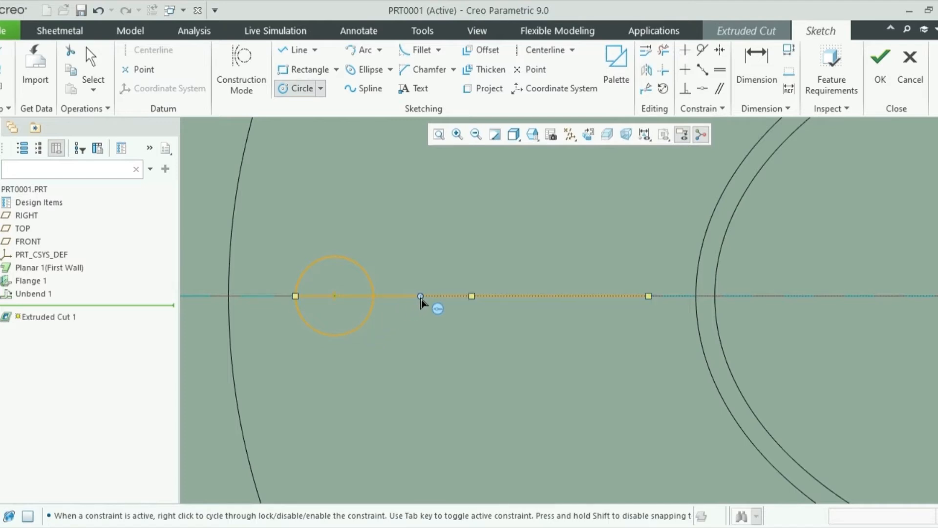
{"action": "left_click", "coordinate": [421, 296]}
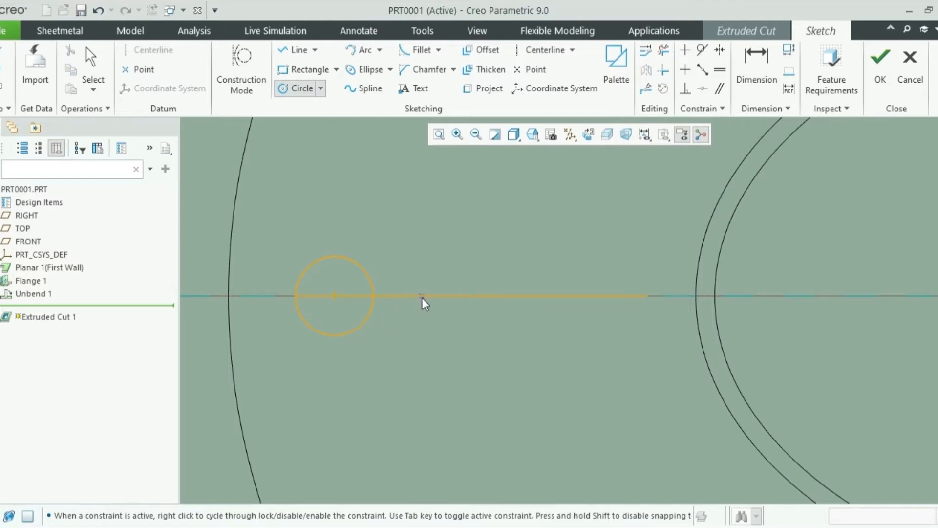
{"action": "left_click", "coordinate": [446, 322]}
{"action": "middle_click", "coordinate": [516, 308]}
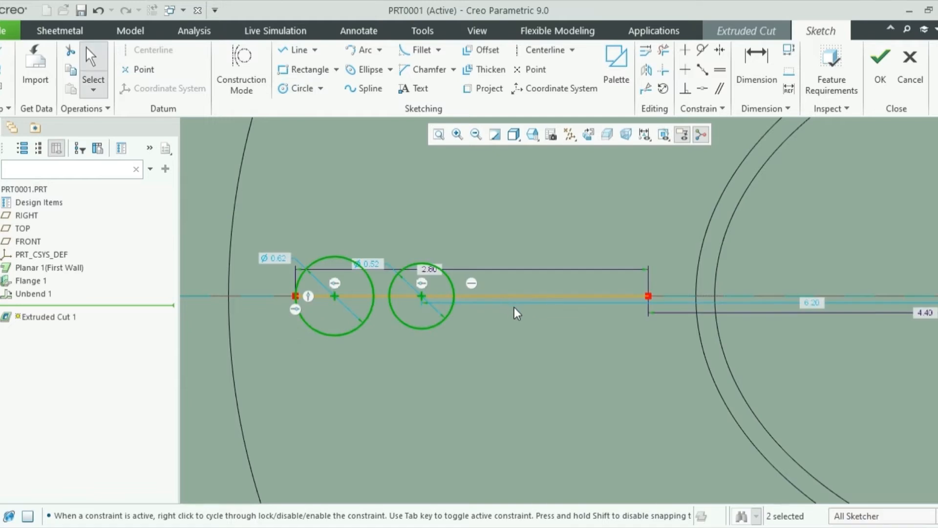
Step: Sketch two more circles centred on the line towards the base ellipse, about 0.40 and 0.22 in diameter
{"action": "left_click", "coordinate": [503, 296]}
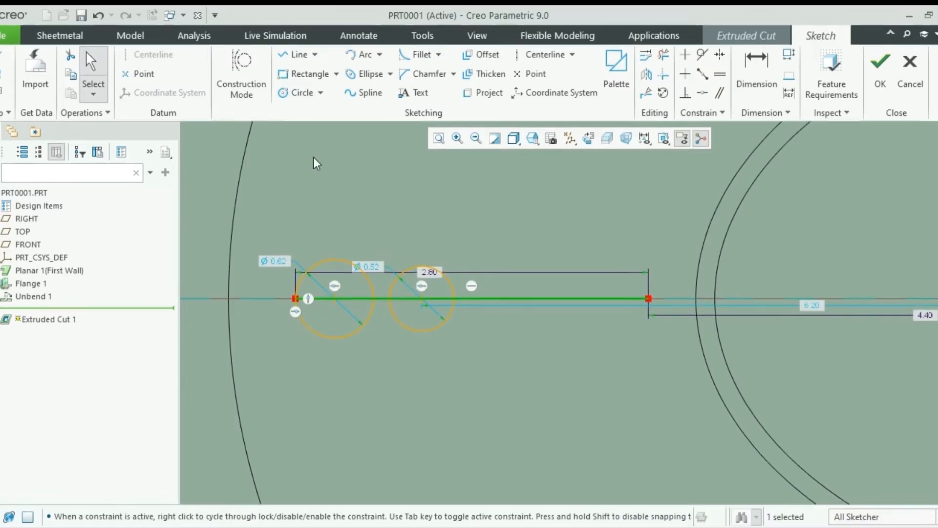
{"action": "left_click", "coordinate": [298, 88]}
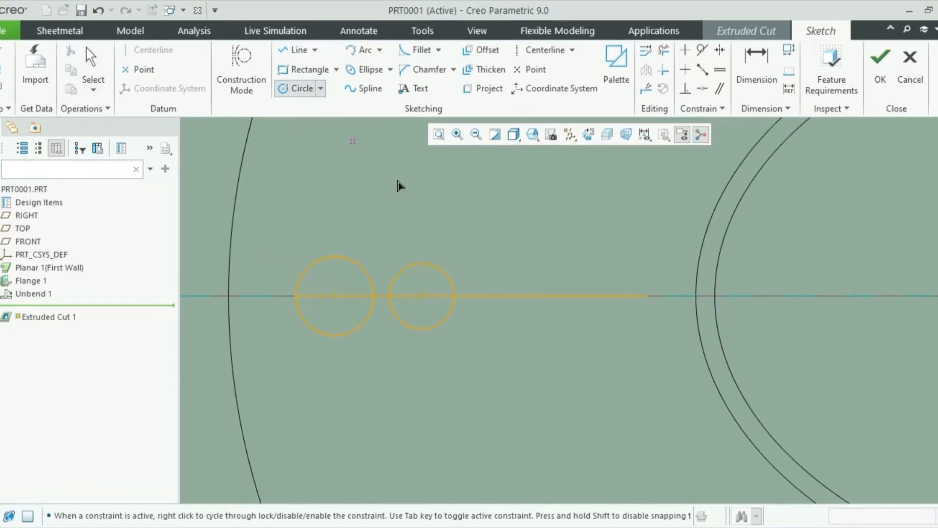
{"action": "left_click", "coordinate": [503, 297]}
{"action": "left_click", "coordinate": [522, 314]}
{"action": "left_click", "coordinate": [600, 296]}
{"action": "left_click", "coordinate": [611, 307]}
{"action": "middle_click", "coordinate": [600, 391]}
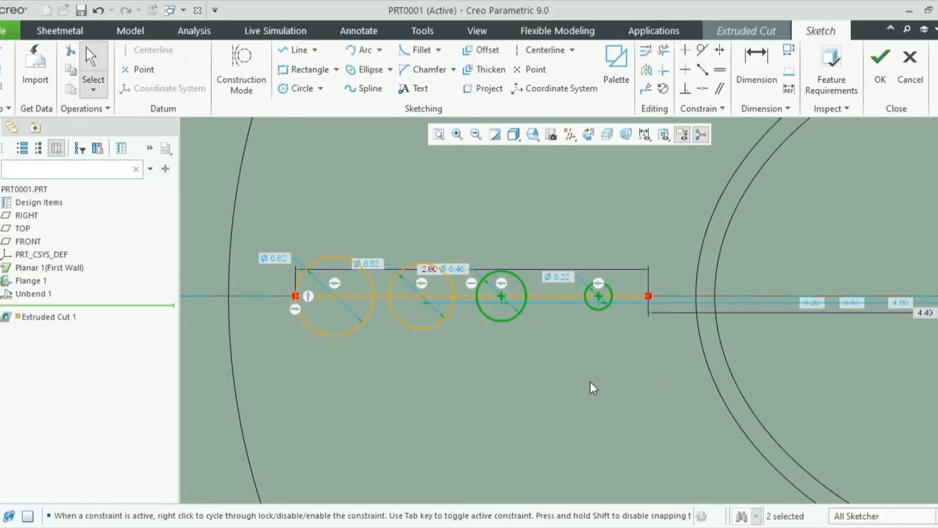
Step: Set the outermost circle's diameter to 0.75 and the second circle's diameter to 0.6
{"action": "left_click", "coordinate": [280, 268]}
{"action": "double_click", "coordinate": [279, 260]}
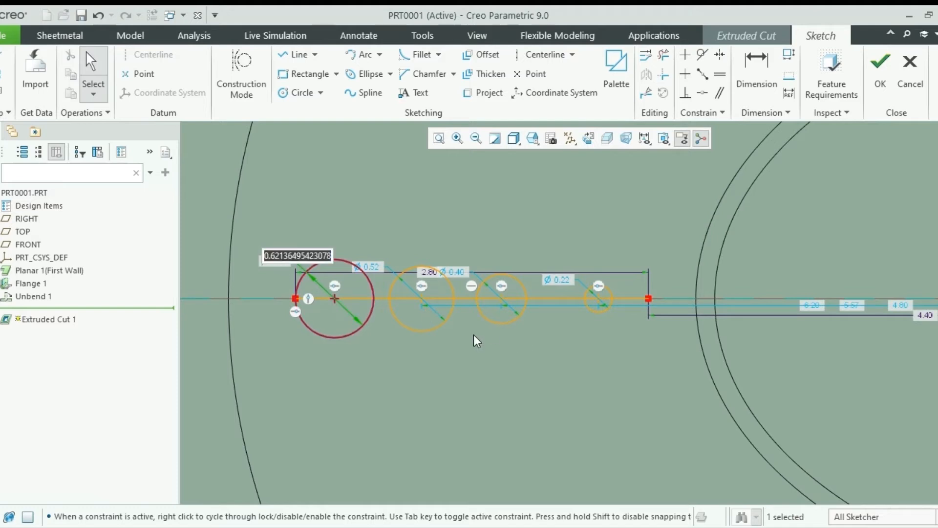
{"action": "type", "text": "0.78"}
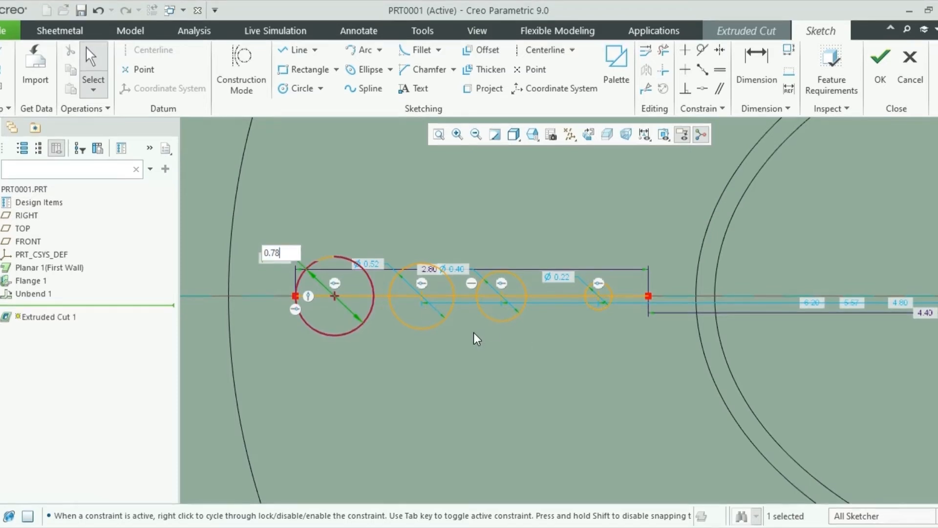
{"action": "key", "text": "BackSpace"}
{"action": "key", "text": "BackSpace"}
{"action": "type", "text": "75"}
{"action": "key", "text": "Return"}
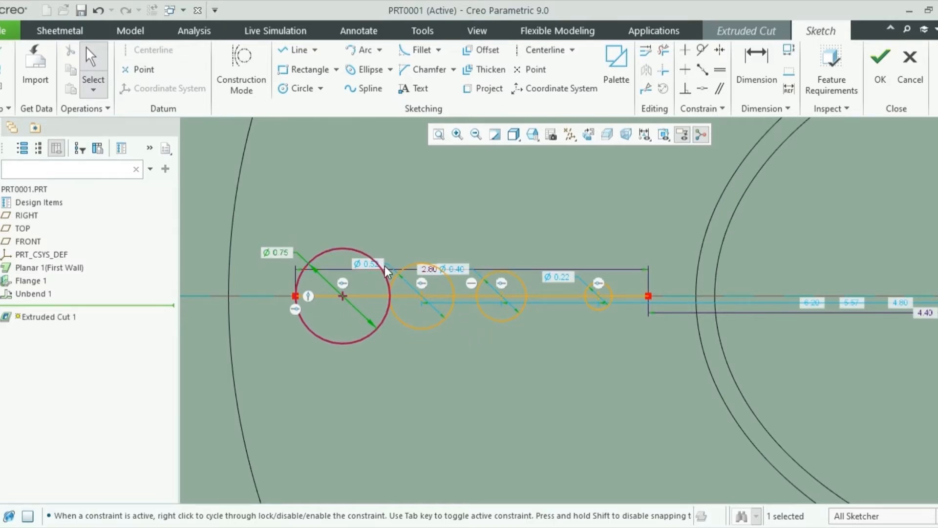
{"action": "double_click", "coordinate": [371, 263]}
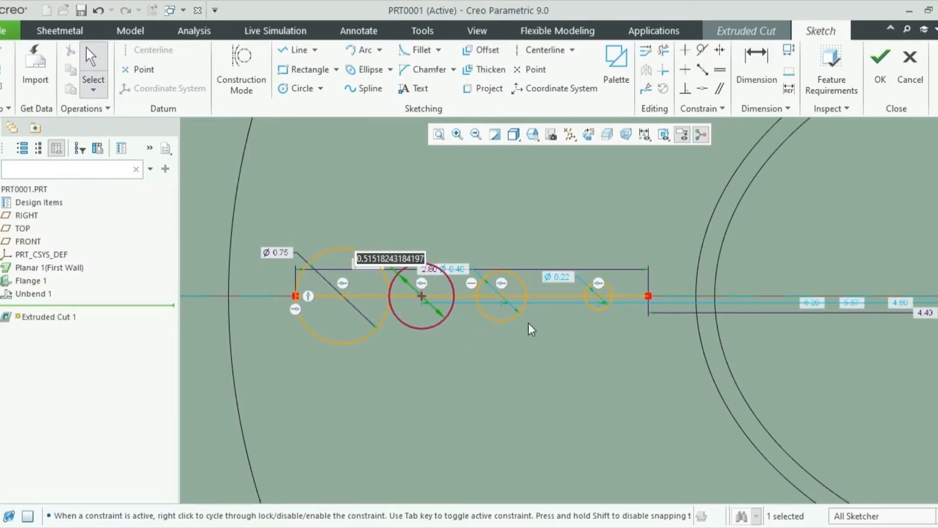
{"action": "type", "text": "0.6"}
{"action": "key", "text": "Return"}
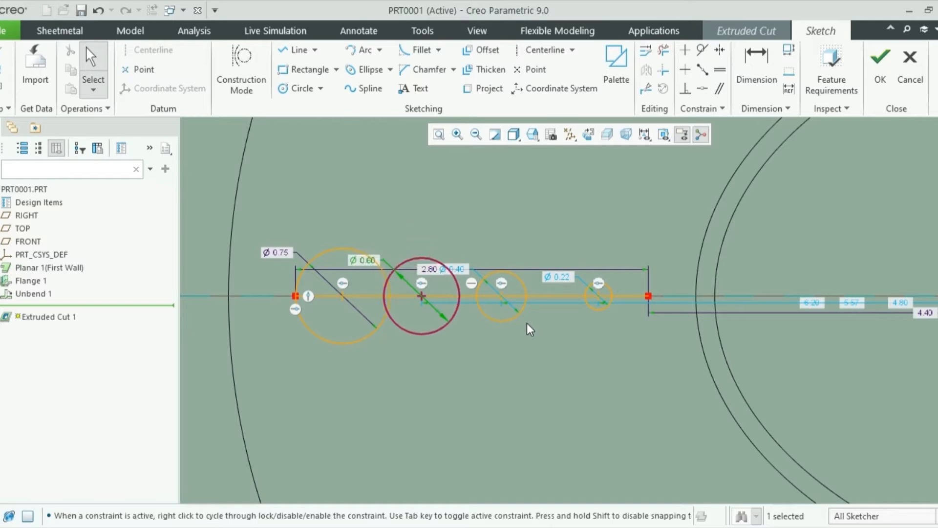
Step: Try a length of 0.45 for the sketched line and undo that change
{"action": "double_click", "coordinate": [431, 270]}
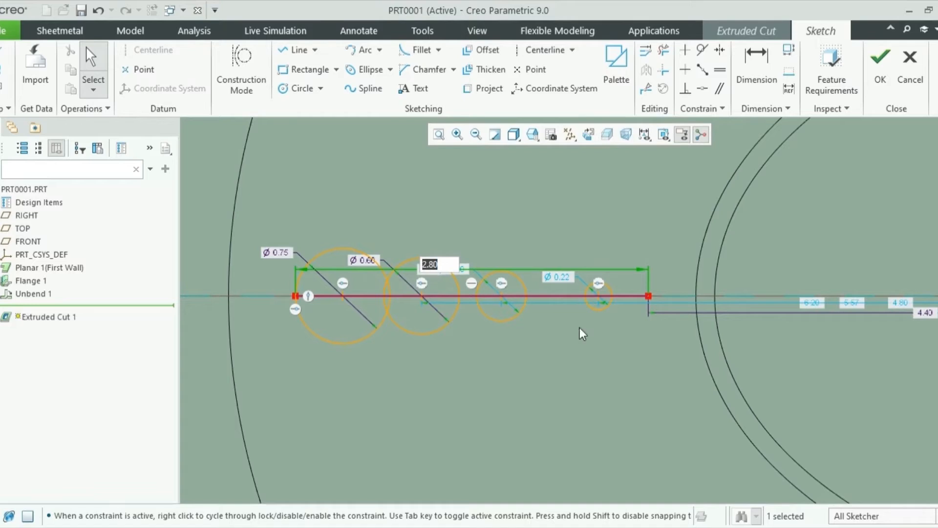
{"action": "type", "text": "0.45"}
{"action": "key", "text": "Return"}
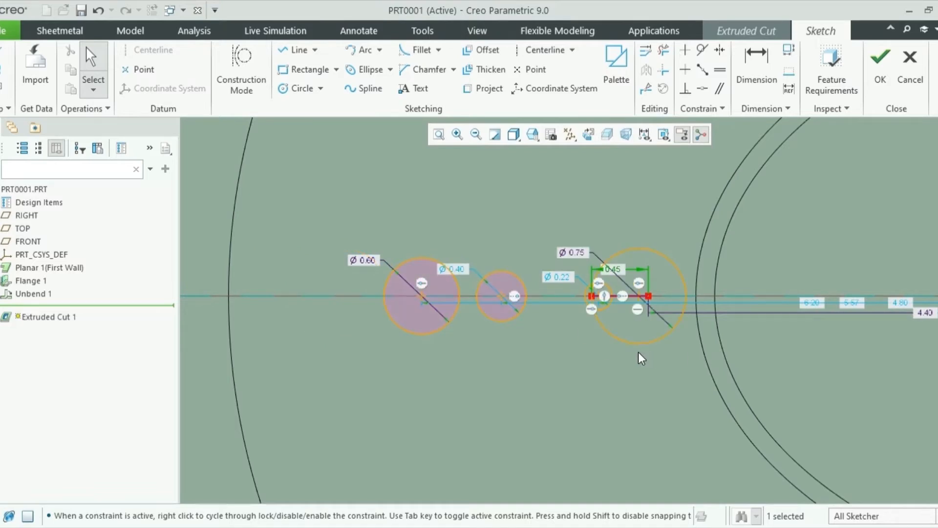
{"action": "left_click_drag", "start_coordinate": [638, 351], "coordinate": [638, 352]}
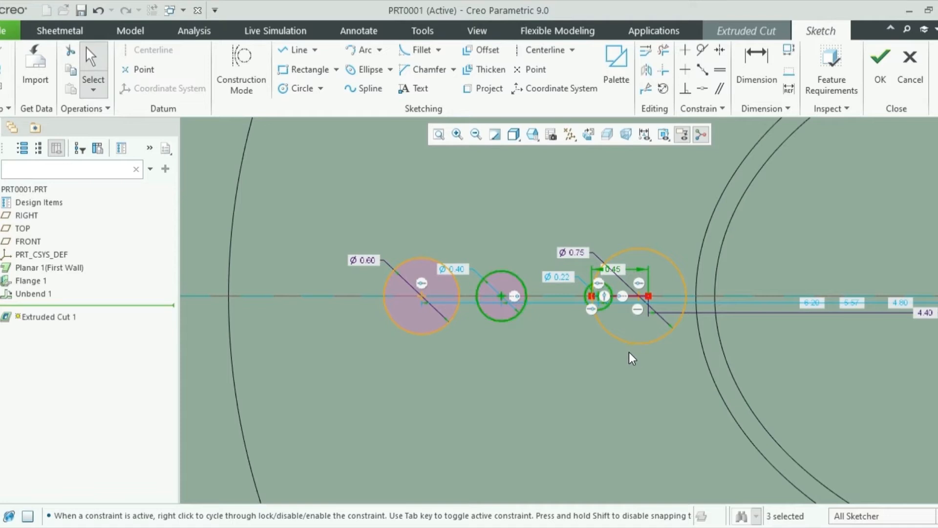
{"action": "left_click", "coordinate": [533, 383]}
{"action": "key", "text": "ctrl+z"}
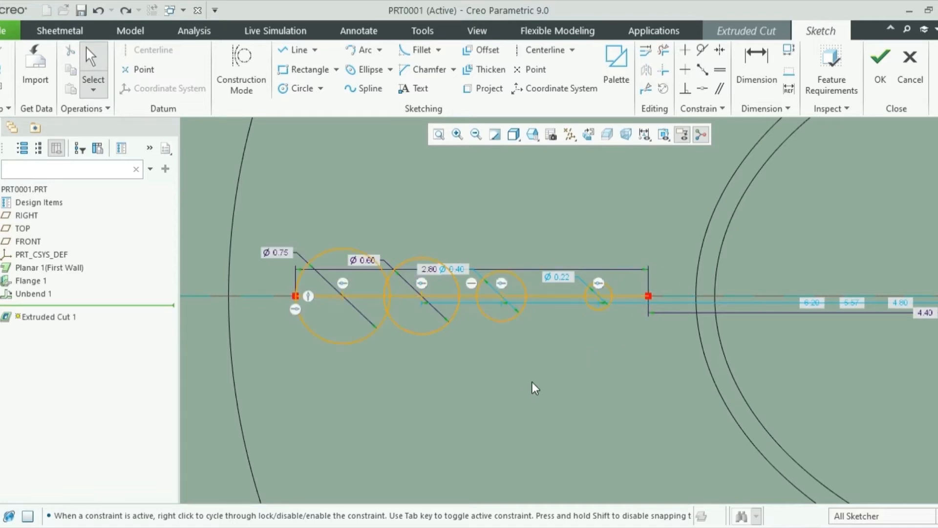
Step: Set the third circle's diameter to 0.45 and the innermost circle's diameter to 0.3
{"action": "scroll", "coordinate": [496, 288], "scroll_direction": "up", "scroll_amount": 3}
{"action": "scroll", "coordinate": [494, 283], "scroll_direction": "up", "scroll_amount": 2}
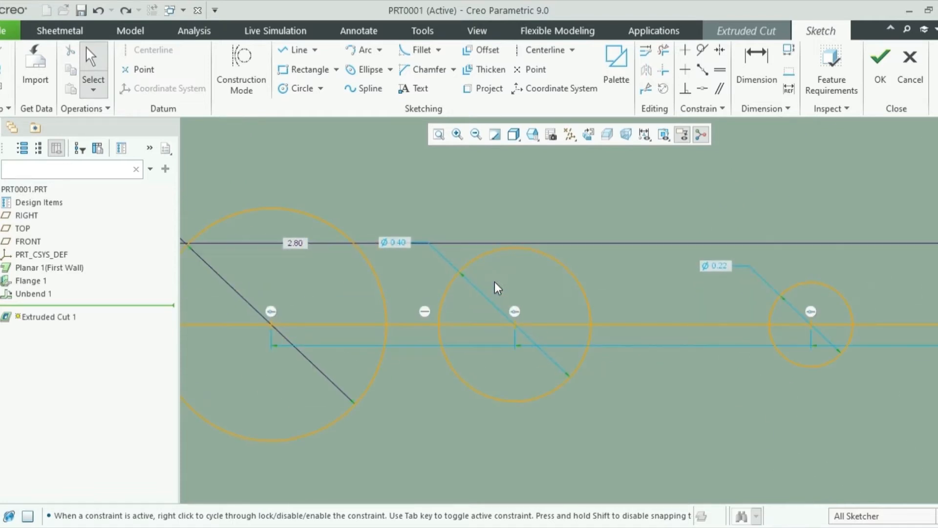
{"action": "left_click_drag", "start_coordinate": [402, 243], "coordinate": [388, 244]}
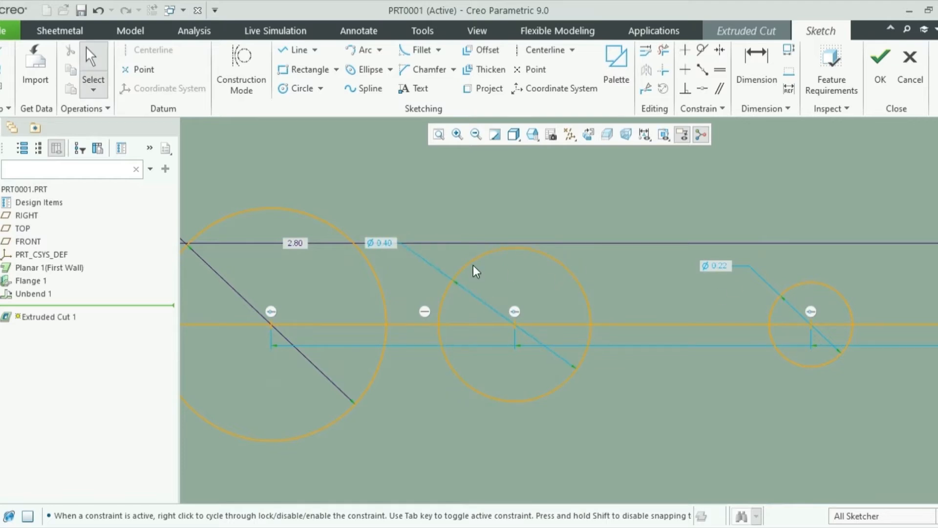
{"action": "double_click", "coordinate": [384, 244]}
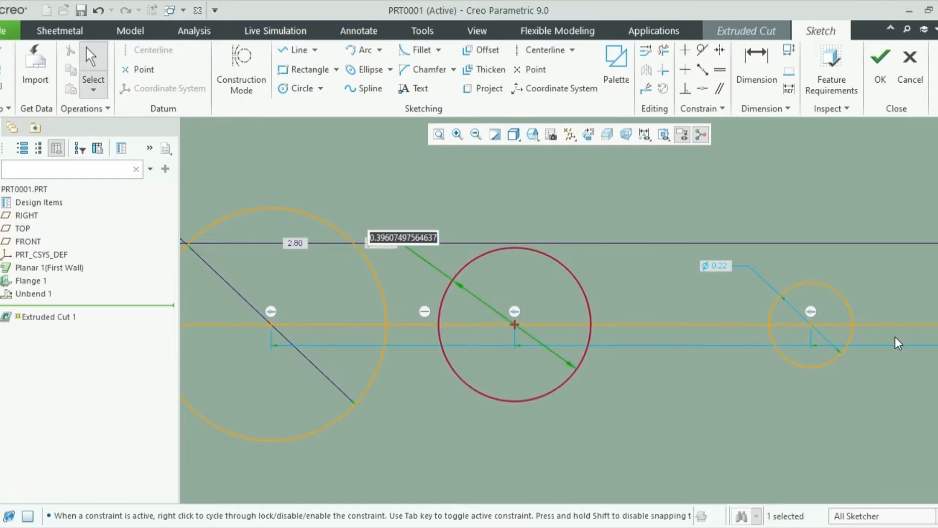
{"action": "type", "text": "0.45"}
{"action": "key", "text": "Return"}
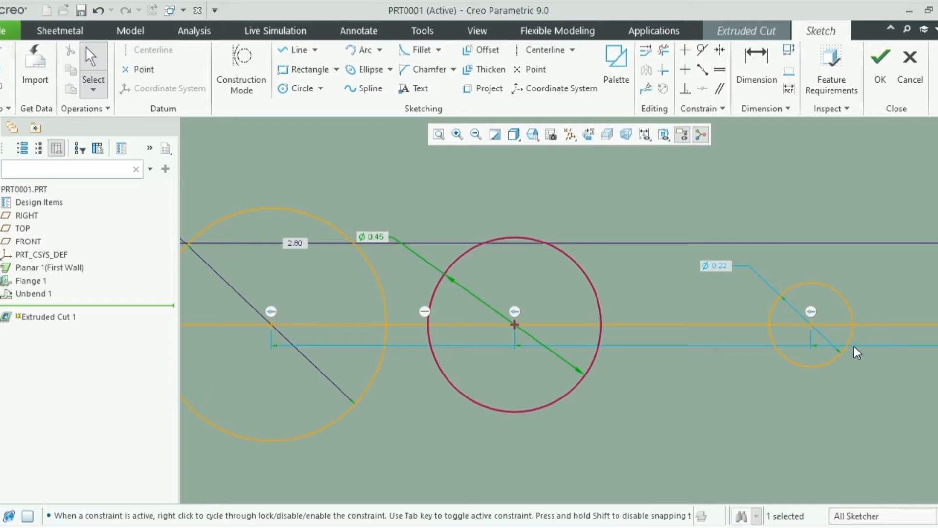
{"action": "double_click", "coordinate": [721, 265]}
{"action": "type", "text": "0.3"}
{"action": "key", "text": "Return"}
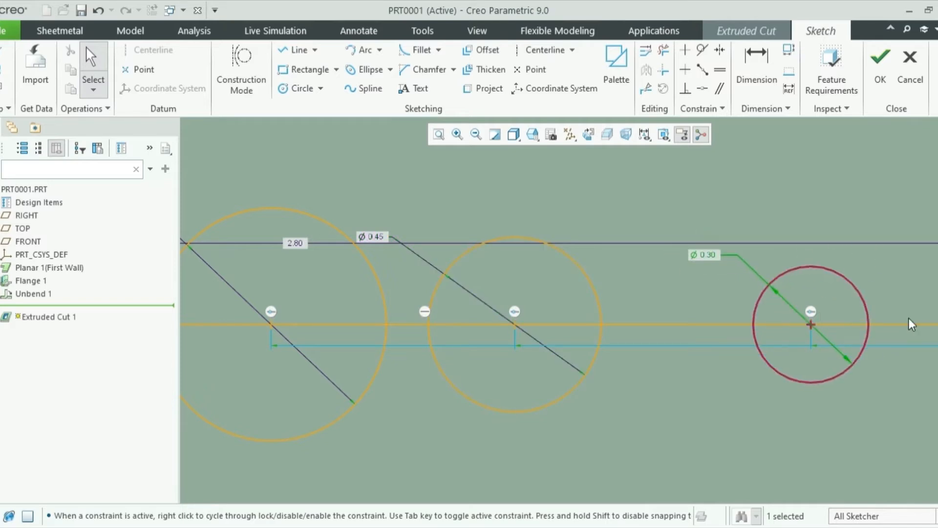
Step: Dimension the centre-to-centre distances between the four neighbouring circles along the sketched line
{"action": "scroll", "coordinate": [797, 350], "scroll_direction": "down", "scroll_amount": 3}
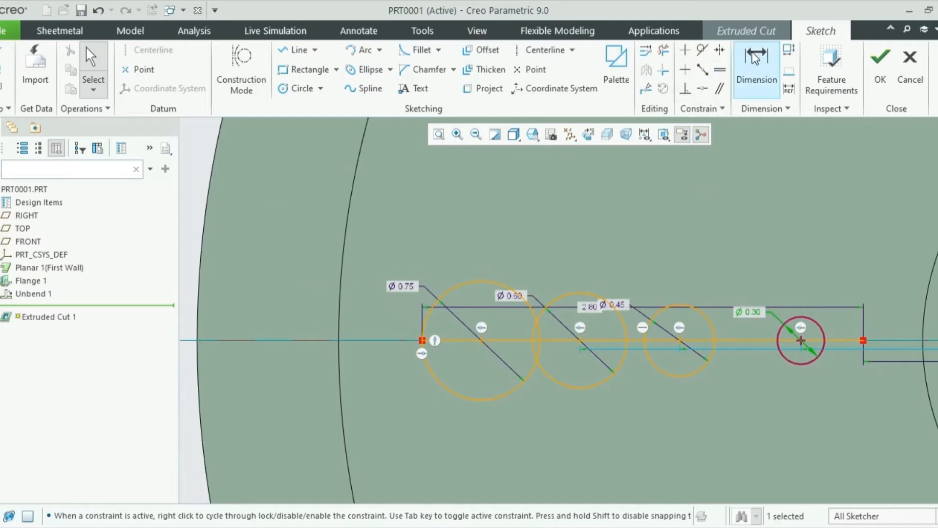
{"action": "left_click", "coordinate": [756, 69]}
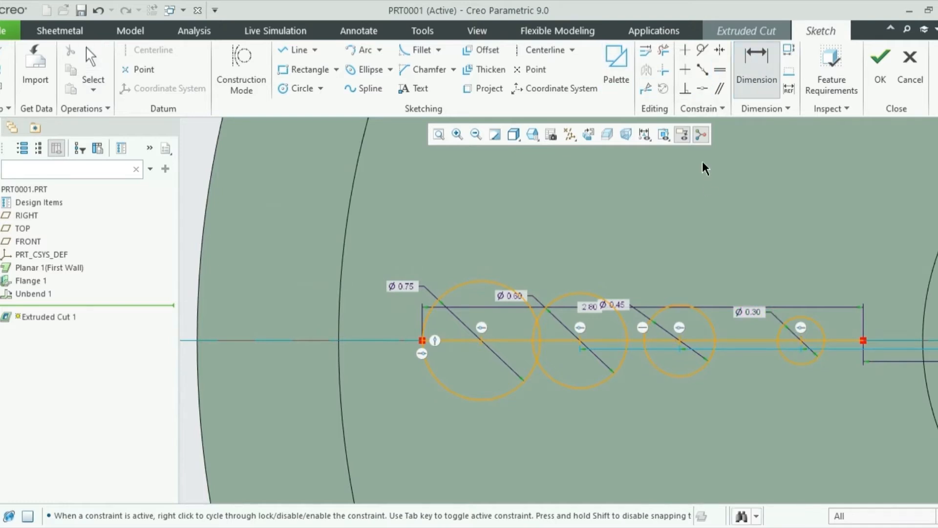
{"action": "left_click", "coordinate": [482, 340]}
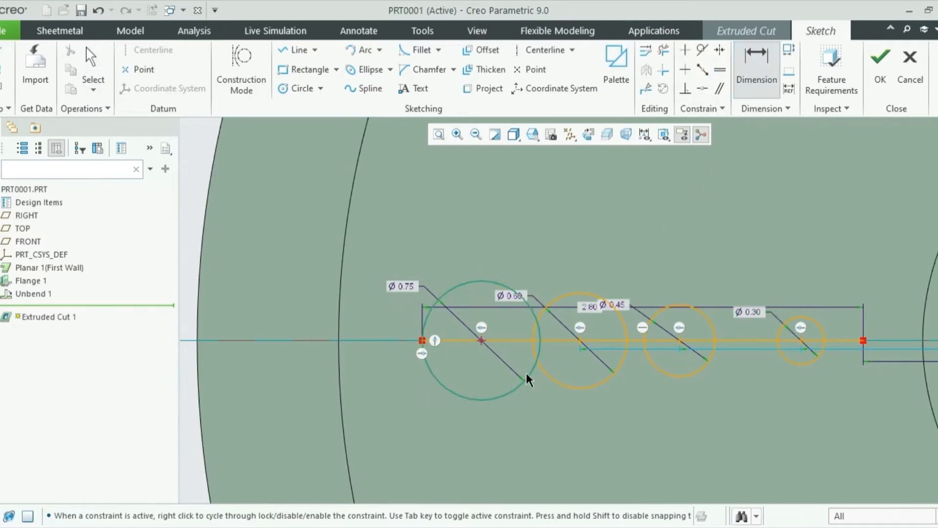
{"action": "left_click", "coordinate": [580, 341]}
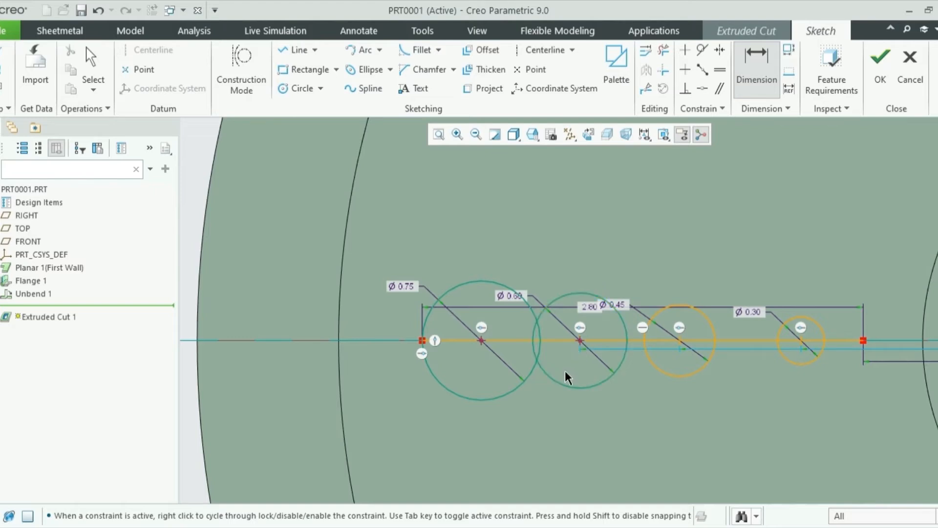
{"action": "middle_click", "coordinate": [530, 449]}
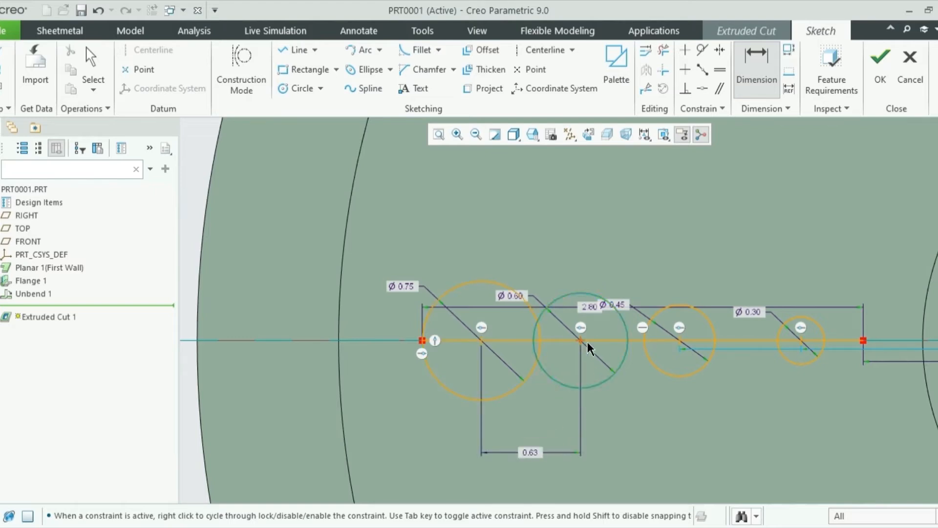
{"action": "middle_click", "coordinate": [638, 444]}
{"action": "left_click", "coordinate": [681, 341]}
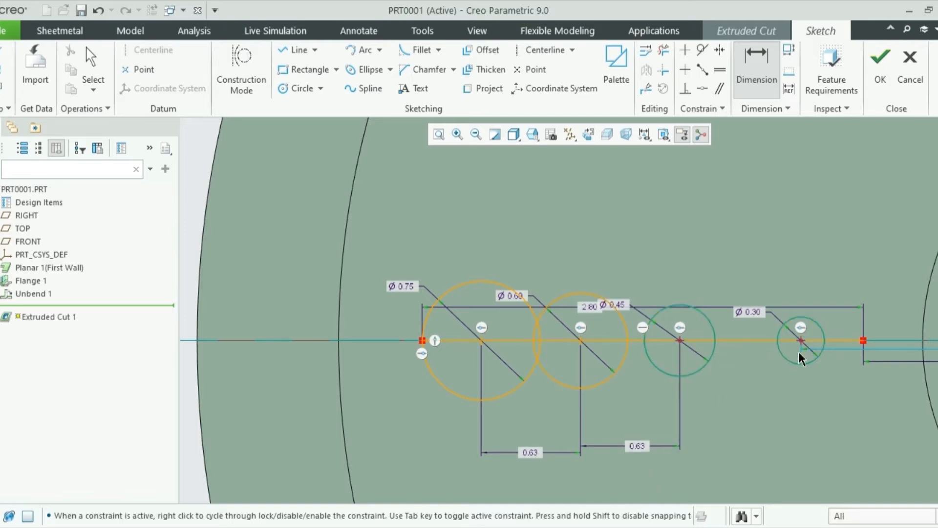
{"action": "scroll", "coordinate": [753, 438], "scroll_direction": "up", "scroll_amount": 1}
{"action": "middle_click", "coordinate": [753, 438]}
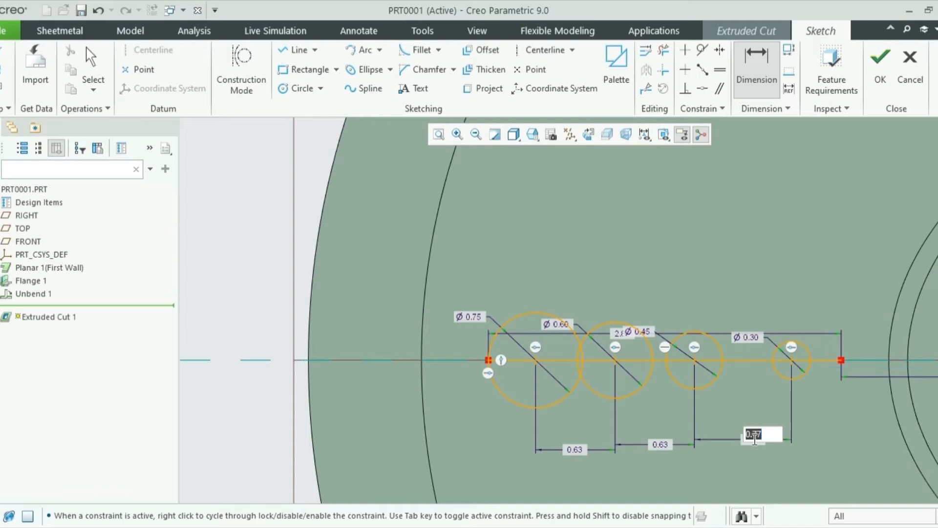
{"action": "middle_click", "coordinate": [832, 502]}
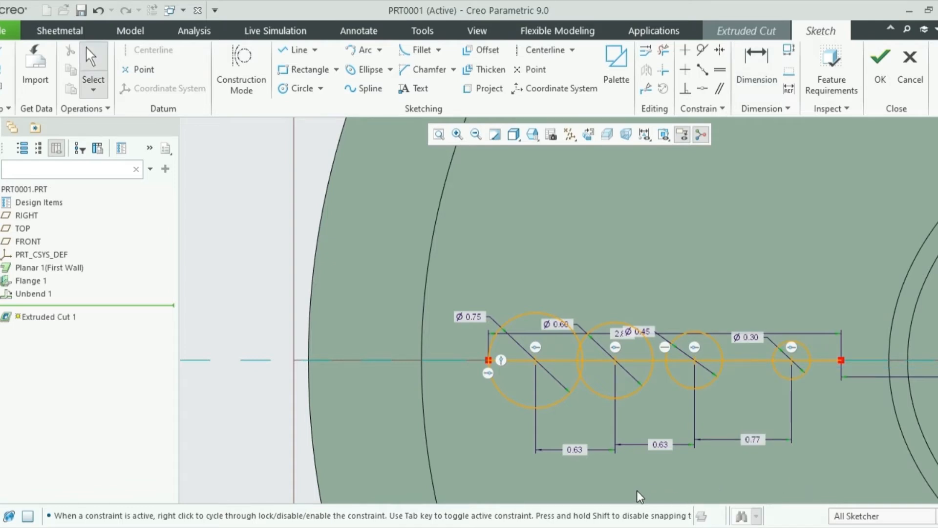
Step: Set the centre distance between the first and second circles to 0.9 and between the second and third to 0.8
{"action": "double_click", "coordinate": [576, 449]}
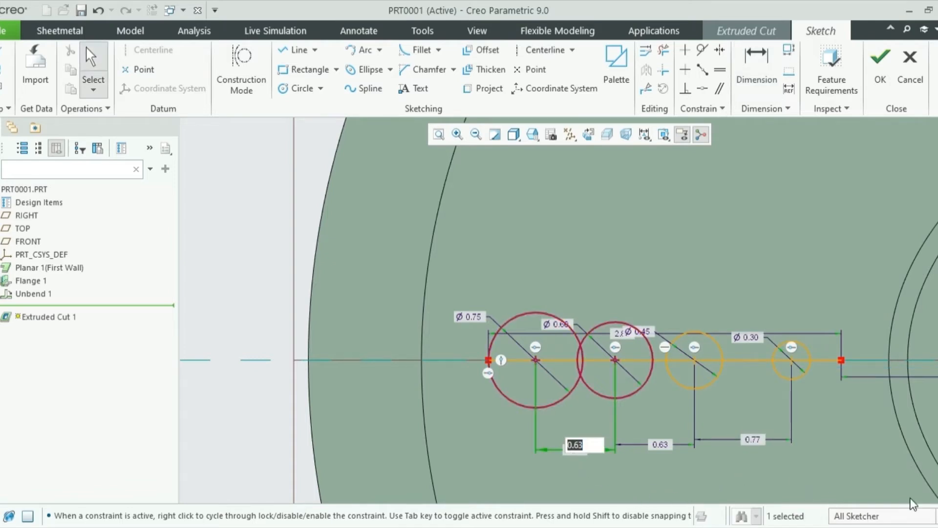
{"action": "type", "text": "0.9"}
{"action": "key", "text": "Return"}
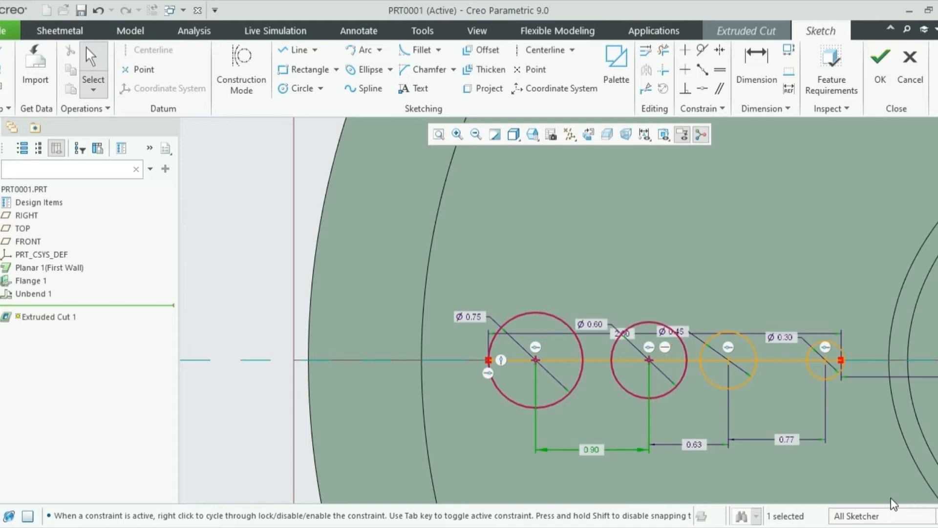
{"action": "double_click", "coordinate": [694, 445]}
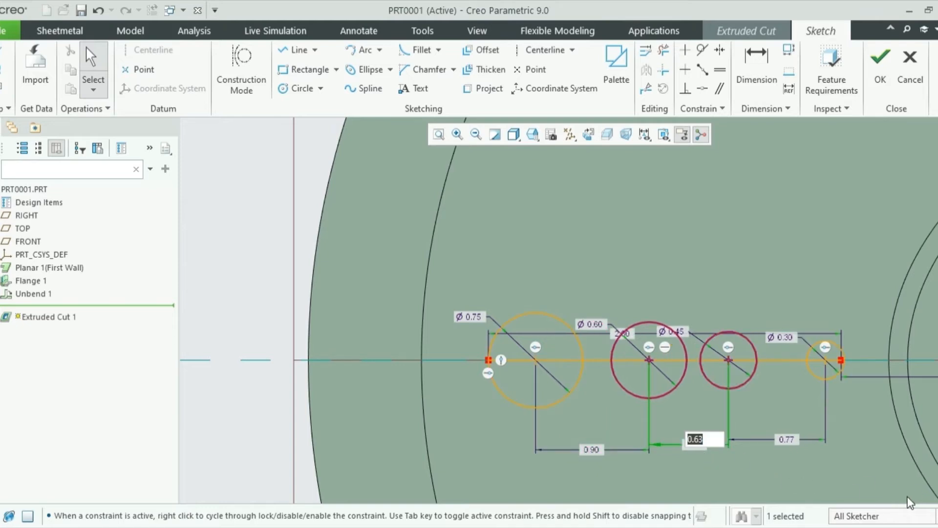
{"action": "type", "text": "0.8"}
{"action": "key", "text": "Return"}
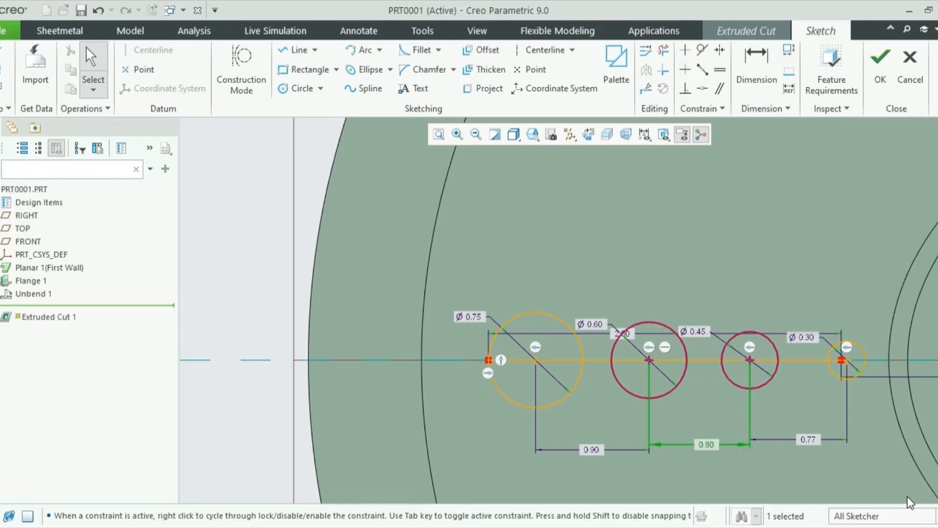
Step: Try a centre distance of 0.3 between the third circle and the innermost circle
{"action": "double_click", "coordinate": [809, 439]}
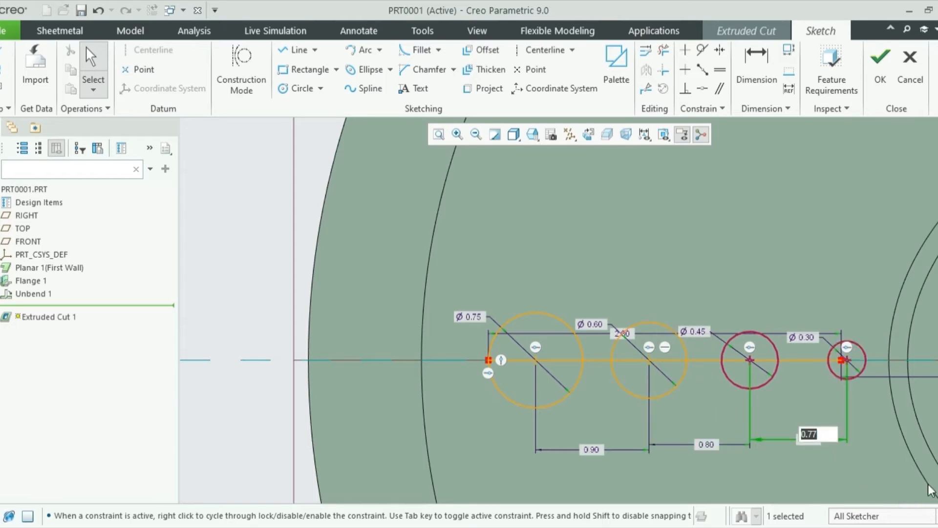
{"action": "type", "text": "0.3"}
{"action": "key", "text": "Return"}
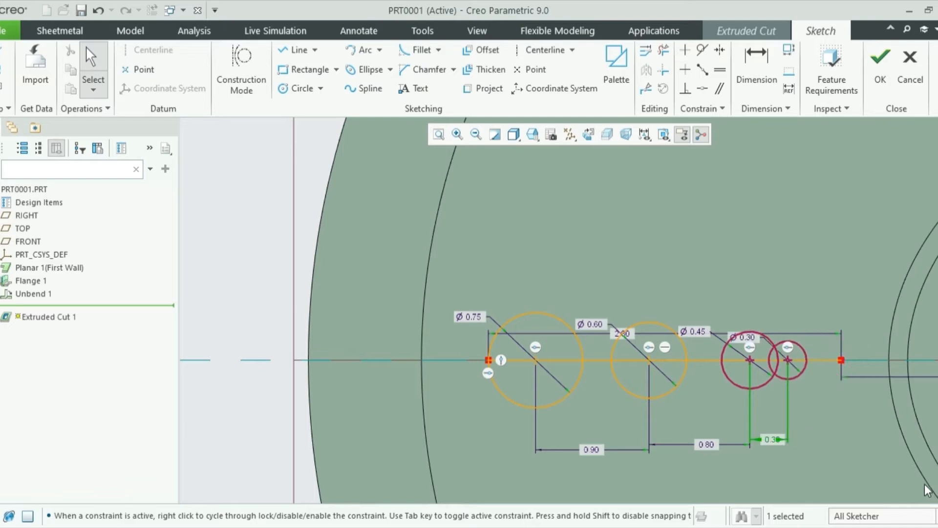
Step: Set the centre distance between the third circle and the innermost circle to 0.6
{"action": "double_click", "coordinate": [772, 439]}
{"action": "type", "text": "0.6"}
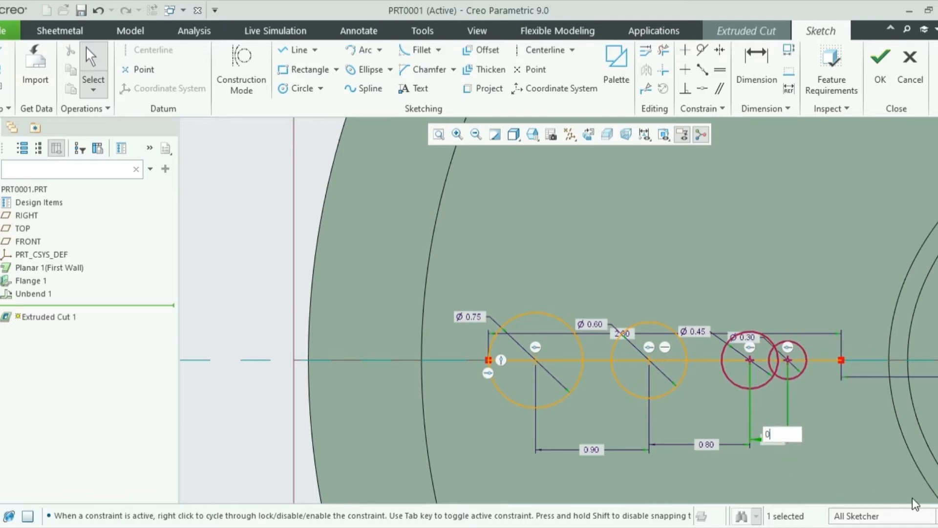
{"action": "key", "text": "Return"}
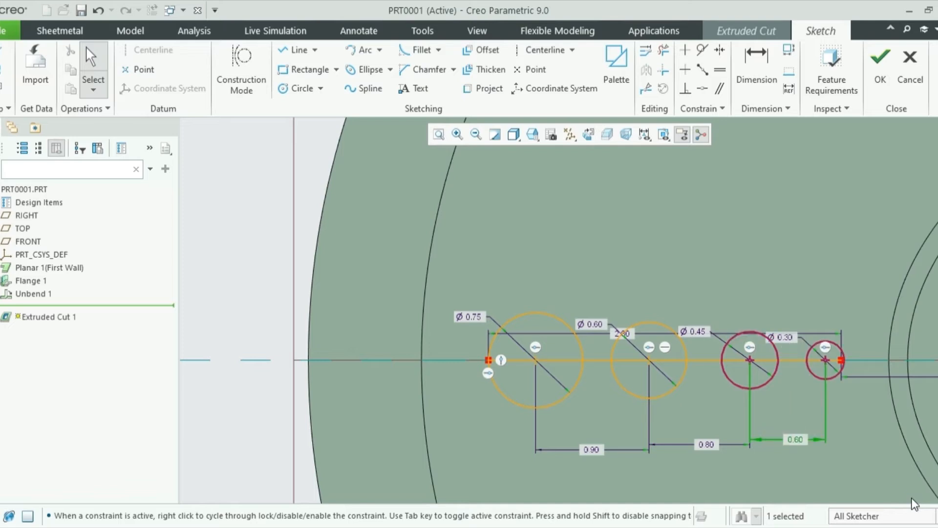
Step: Convert the straight line running through the four circles to construction geometry
{"action": "scroll", "coordinate": [303, 340], "scroll_direction": "down", "scroll_amount": 3}
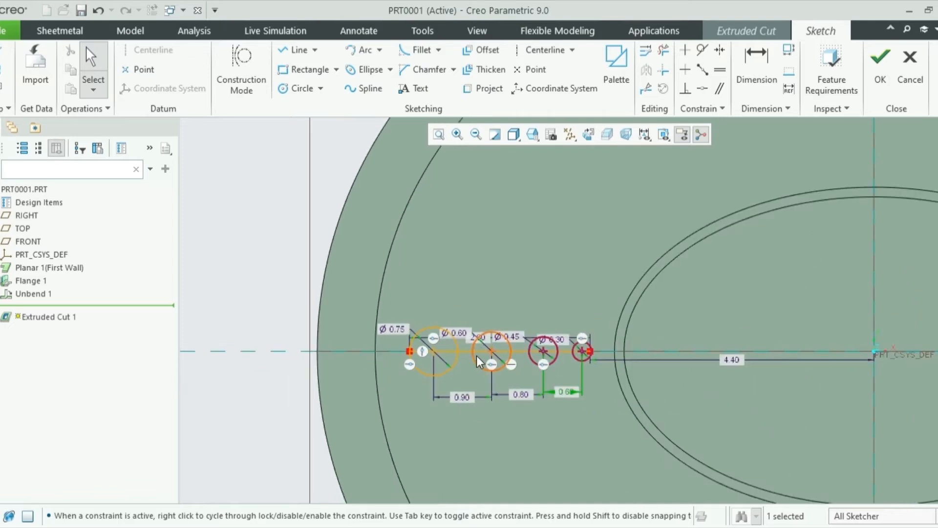
{"action": "left_click", "coordinate": [449, 357]}
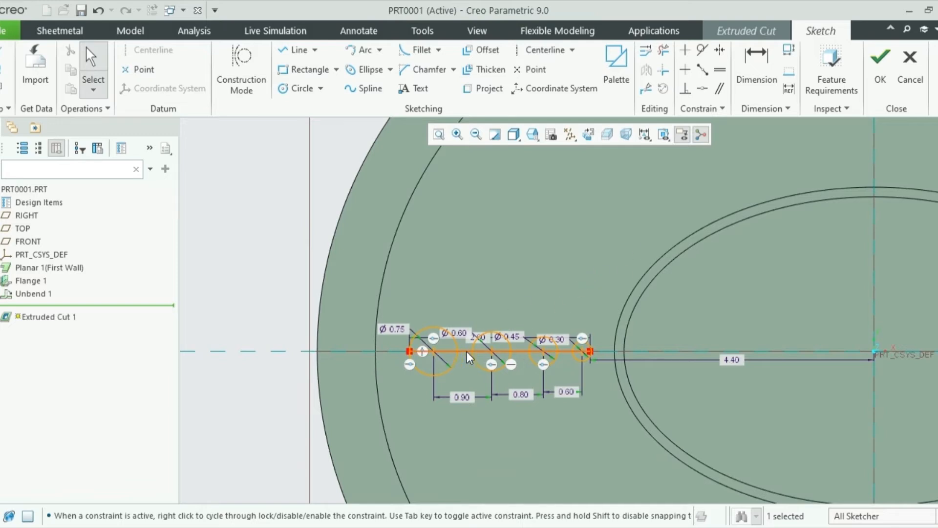
{"action": "scroll", "coordinate": [464, 352], "scroll_direction": "up", "scroll_amount": 3}
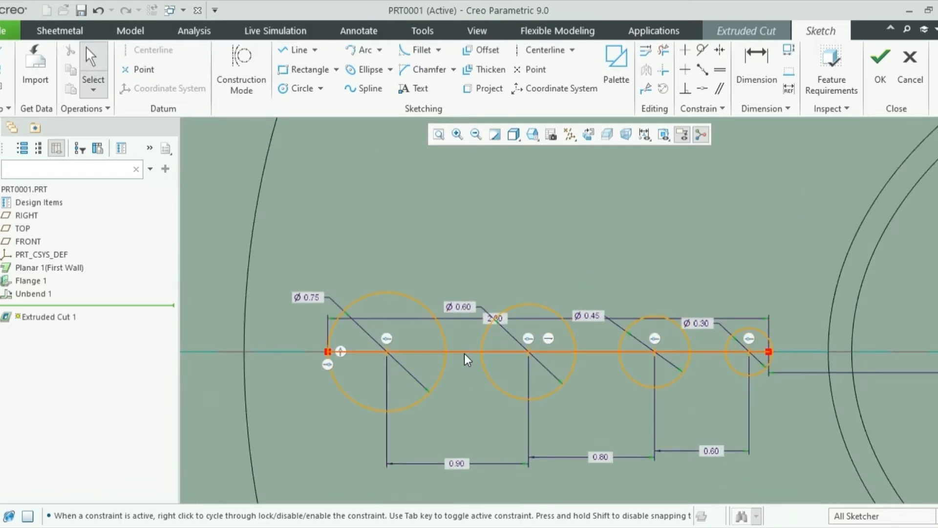
{"action": "left_click", "coordinate": [464, 353]}
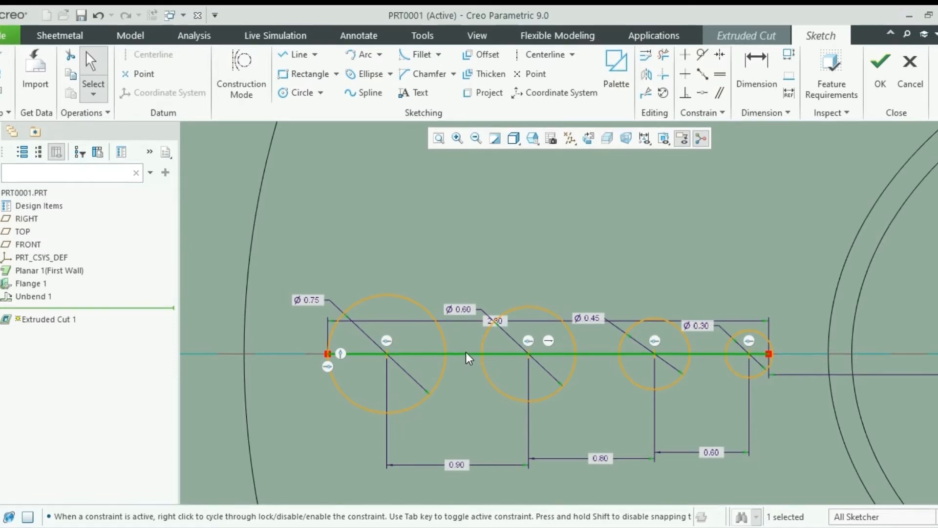
{"action": "left_click", "coordinate": [509, 269]}
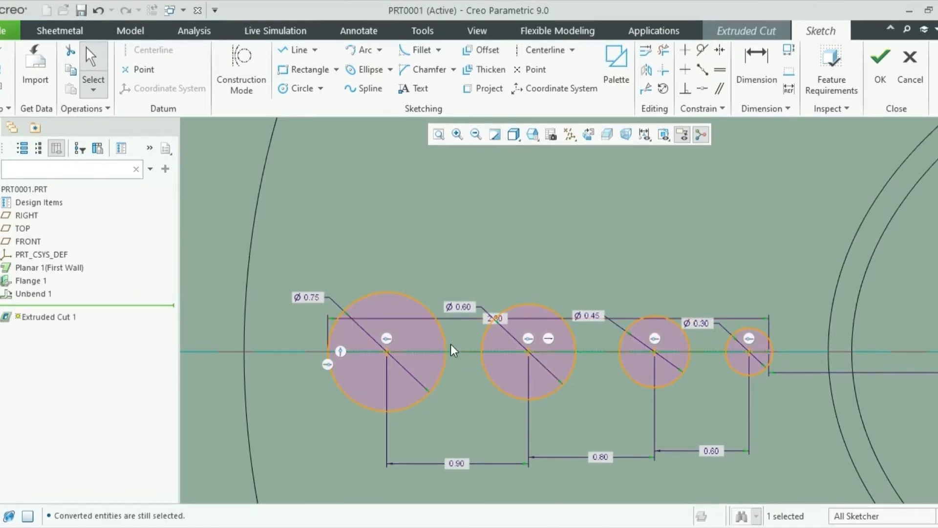
Step: Finish the circle sketch and complete the extruded cut of the four holes through the flattened wall
{"action": "scroll", "coordinate": [527, 367], "scroll_direction": "up", "scroll_amount": 3}
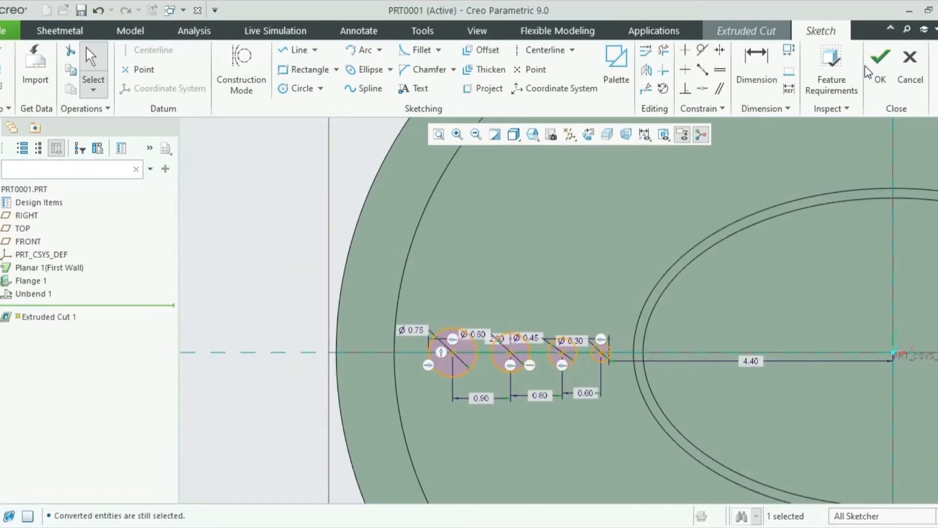
{"action": "left_click", "coordinate": [881, 58]}
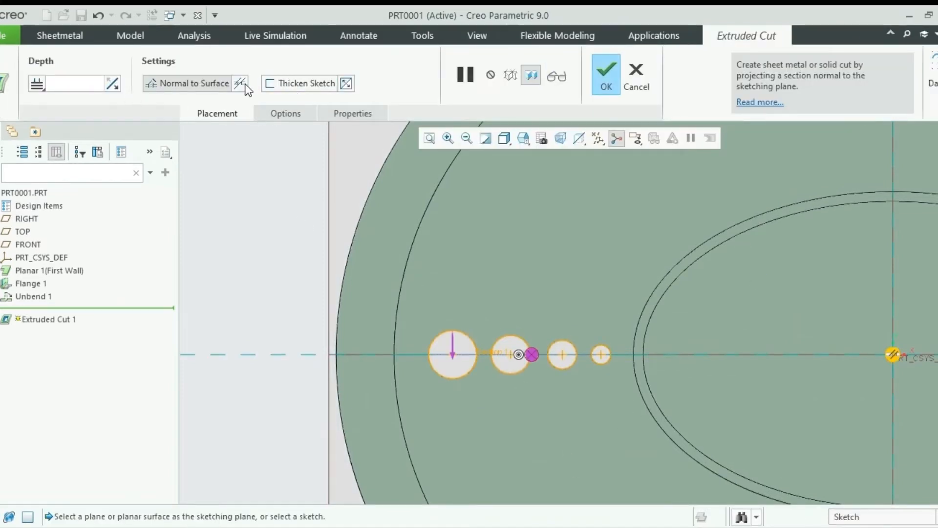
{"action": "left_click", "coordinate": [601, 74]}
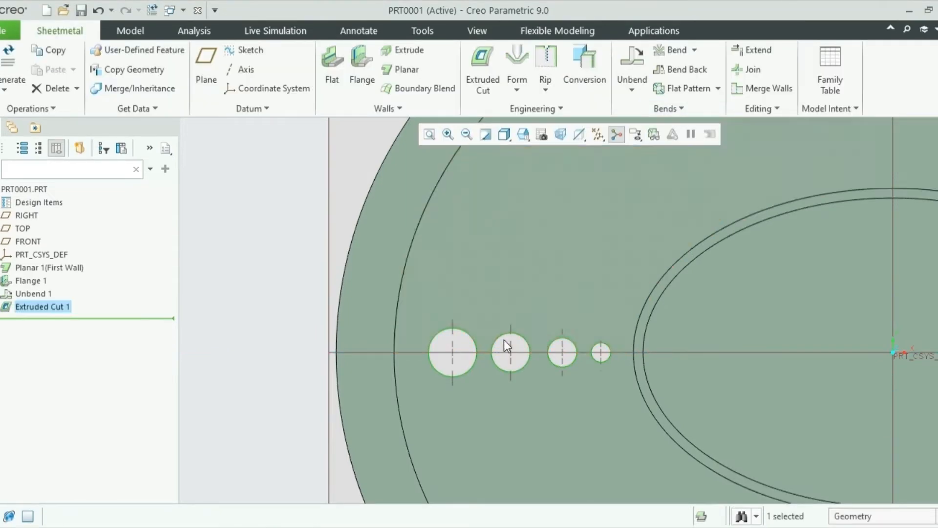
{"action": "scroll", "coordinate": [503, 339], "scroll_direction": "down", "scroll_amount": 5}
{"action": "middle_click_drag", "start_coordinate": [545, 350], "coordinate": [558, 385]}
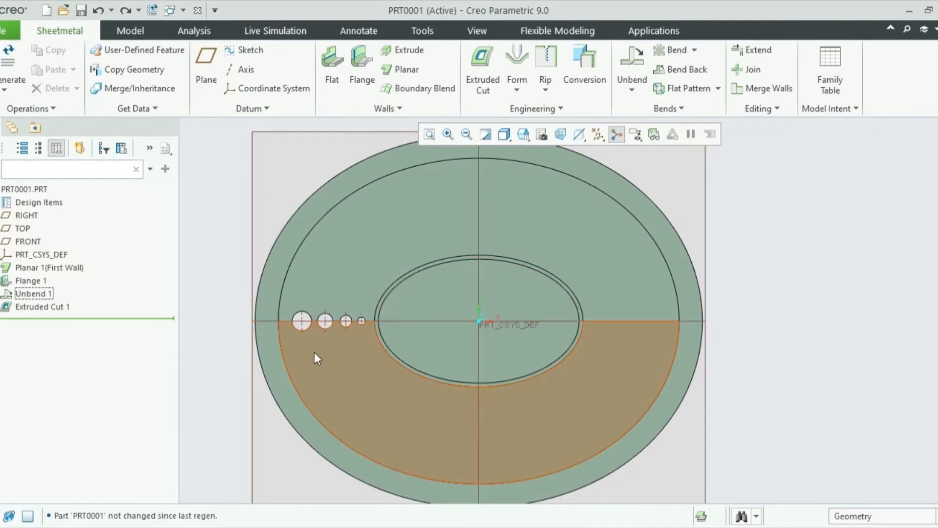
Step: Create a Curve pattern of the extruded cut and start its sketch on the flat base face with the RIGHT plane as orientation reference
{"action": "left_click", "coordinate": [40, 307]}
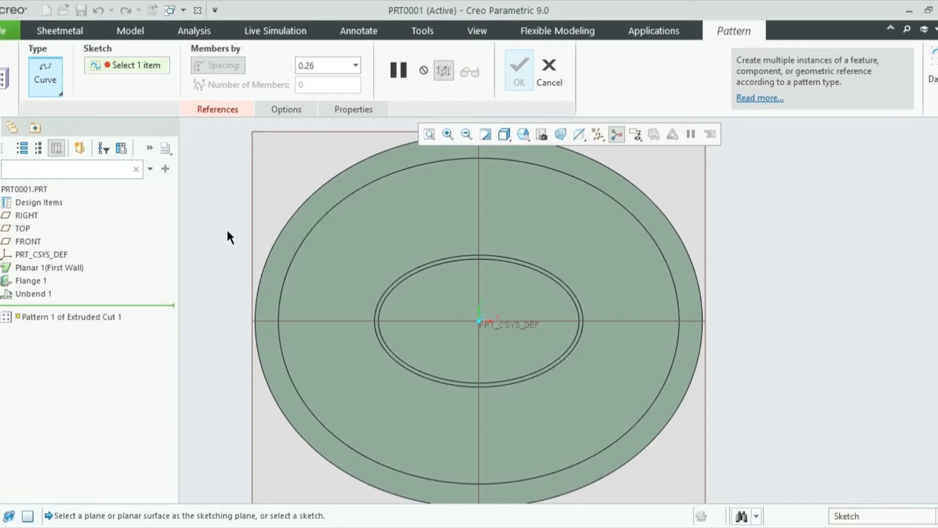
{"action": "right_click", "coordinate": [226, 234]}
{"action": "left_click", "coordinate": [236, 192]}
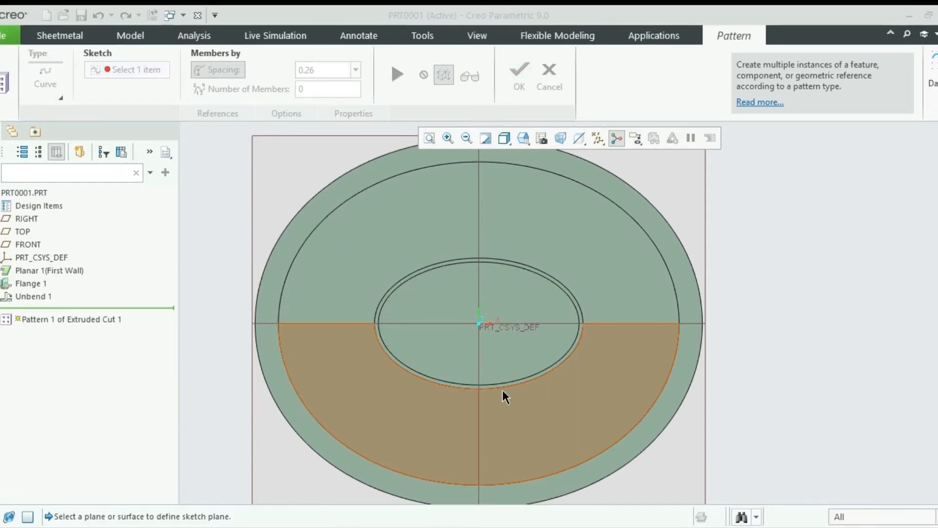
{"action": "left_click", "coordinate": [394, 355]}
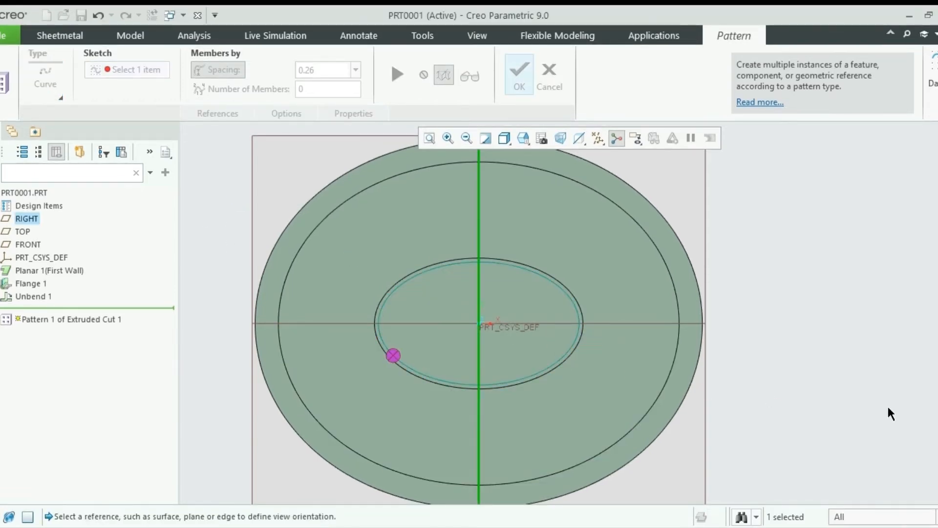
{"action": "left_click", "coordinate": [883, 330]}
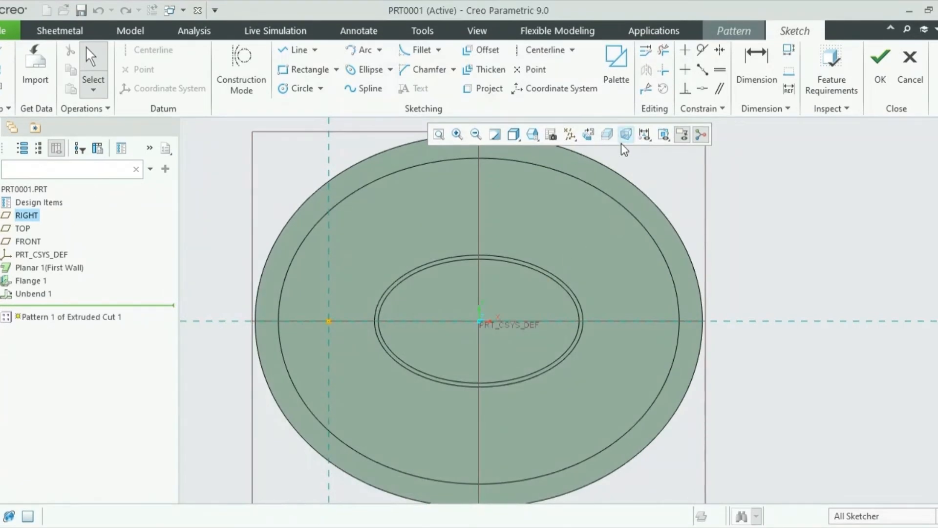
Step: Sketch an ellipse about 8.34 high, centred on the part origin and passing through the pattern's start point
{"action": "scroll", "coordinate": [609, 297], "scroll_direction": "down", "scroll_amount": 4}
{"action": "scroll", "coordinate": [610, 296], "scroll_direction": "up", "scroll_amount": 2}
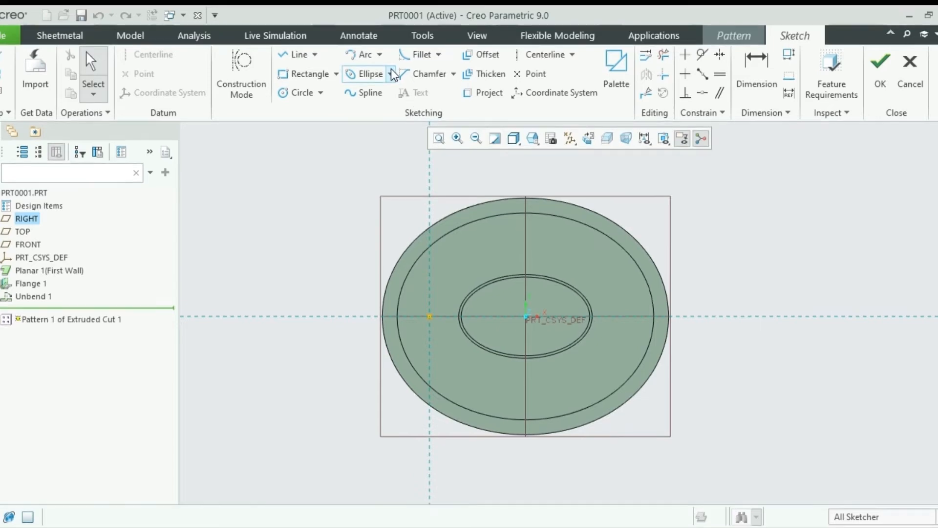
{"action": "left_click", "coordinate": [364, 74]}
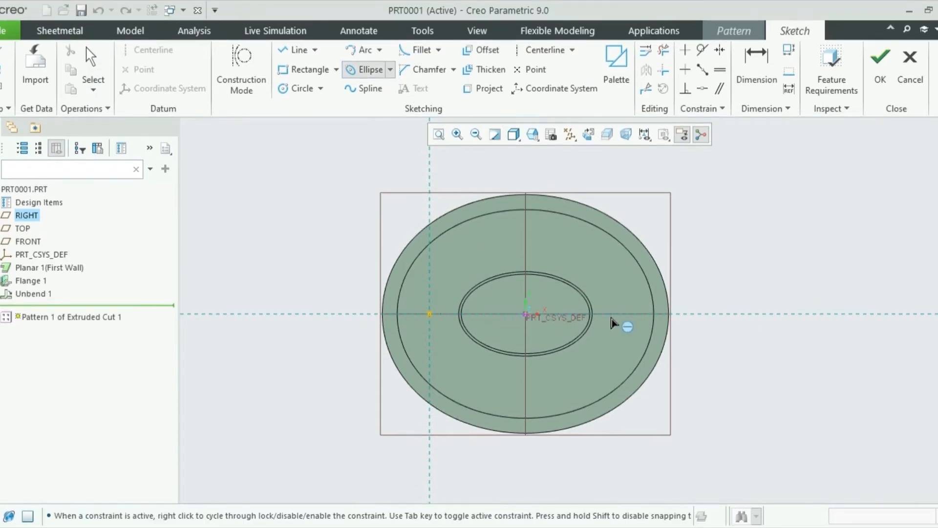
{"action": "left_click", "coordinate": [430, 316]}
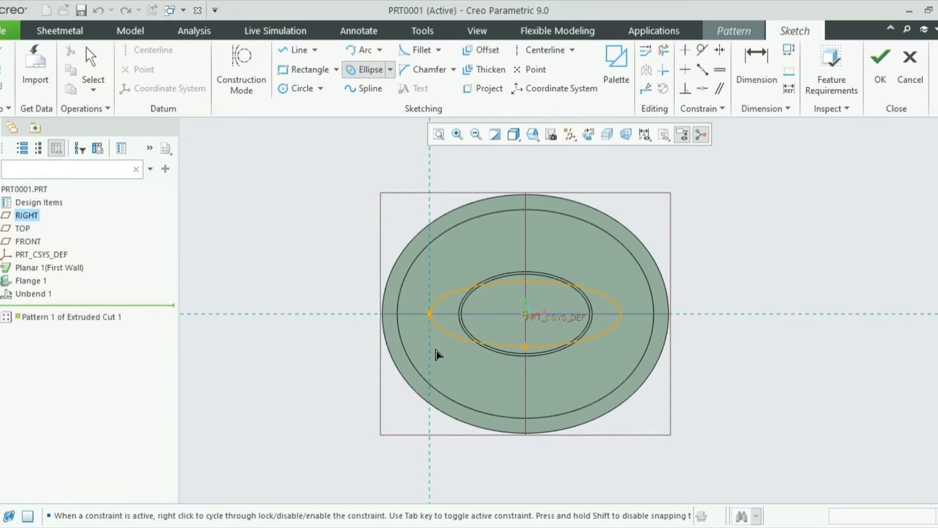
{"action": "left_click", "coordinate": [446, 385]}
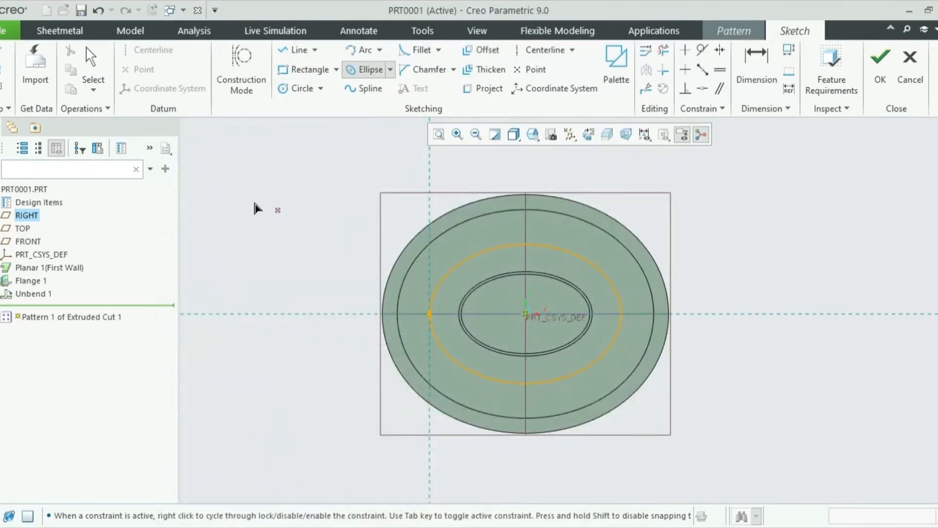
Step: Add the lower half of the base's inner elliptical edge as a sketch reference
{"action": "left_click", "coordinate": [1, 74]}
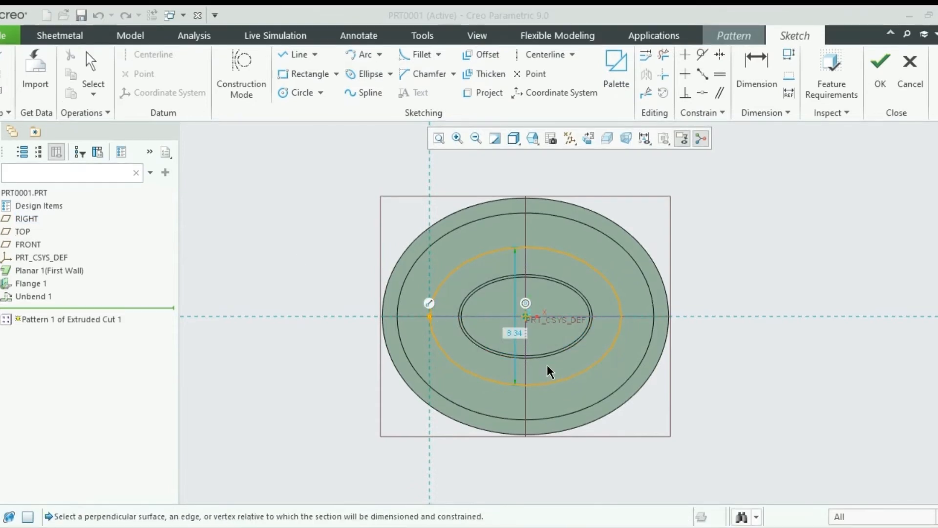
{"action": "scroll", "coordinate": [547, 364], "scroll_direction": "down", "scroll_amount": 5}
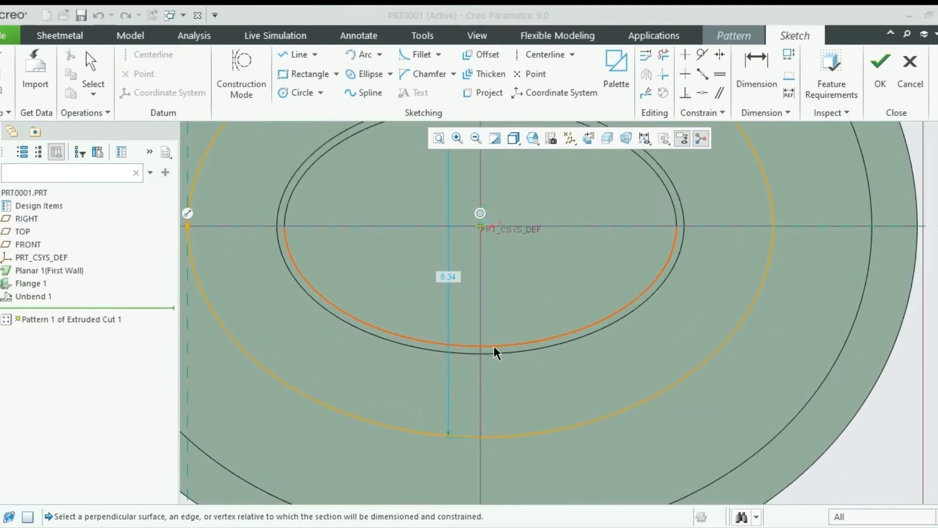
{"action": "left_click", "coordinate": [496, 346]}
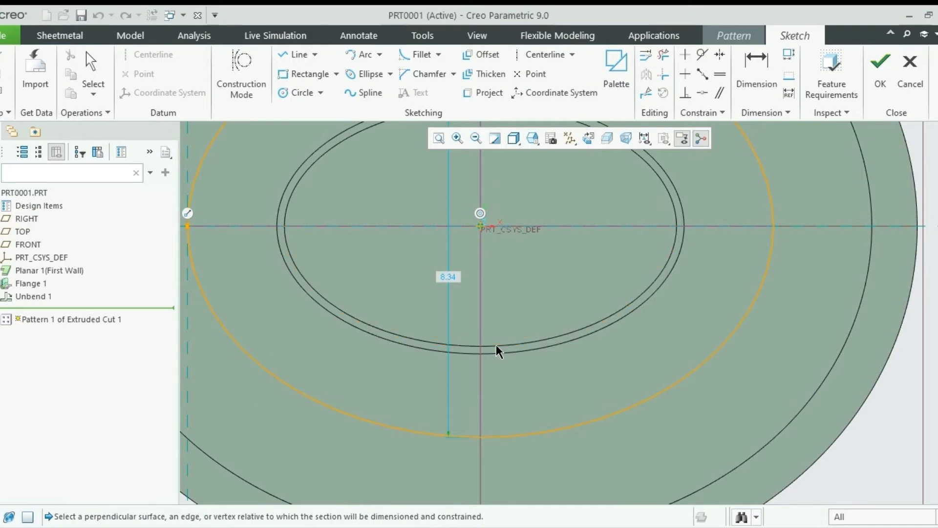
{"action": "scroll", "coordinate": [515, 414], "scroll_direction": "up", "scroll_amount": 3}
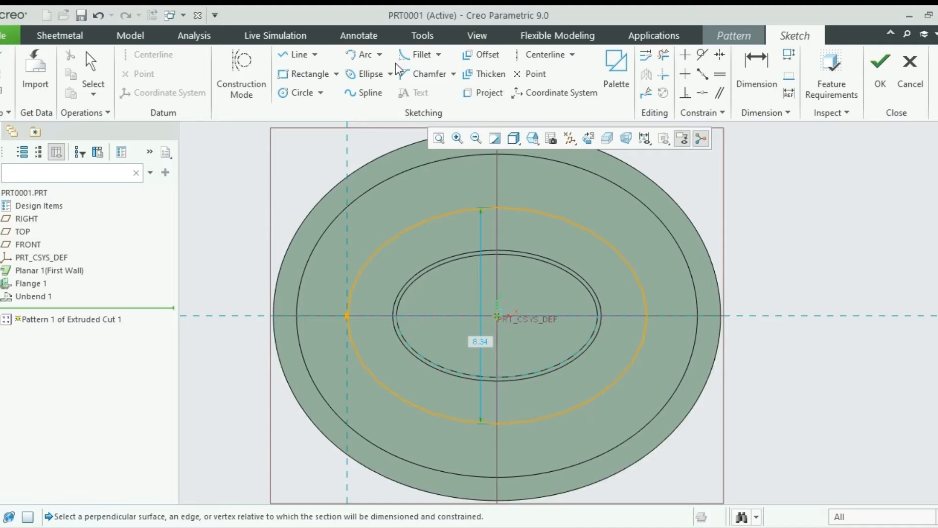
Step: Place sketch points at the lowest and leftmost vertices of the inner elliptical edge and at the sketched ellipse's leftmost vertex
{"action": "left_click", "coordinate": [530, 73]}
{"action": "scroll", "coordinate": [498, 391], "scroll_direction": "down", "scroll_amount": 5}
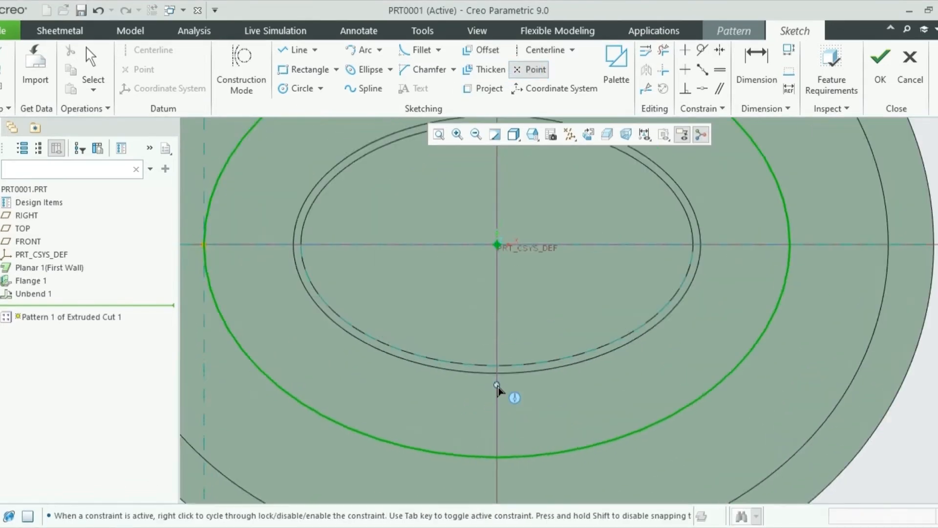
{"action": "left_click", "coordinate": [498, 355]}
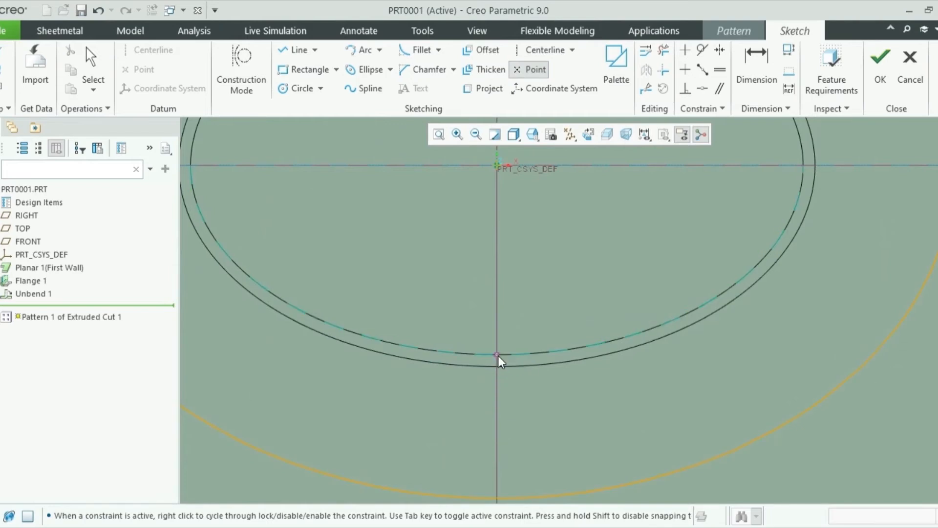
{"action": "scroll", "coordinate": [565, 452], "scroll_direction": "up", "scroll_amount": 6}
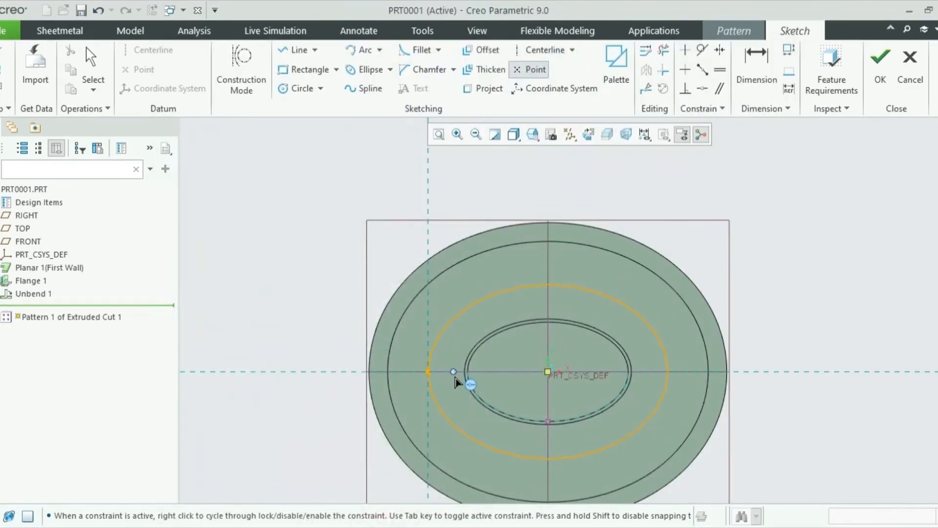
{"action": "scroll", "coordinate": [456, 382], "scroll_direction": "down", "scroll_amount": 5}
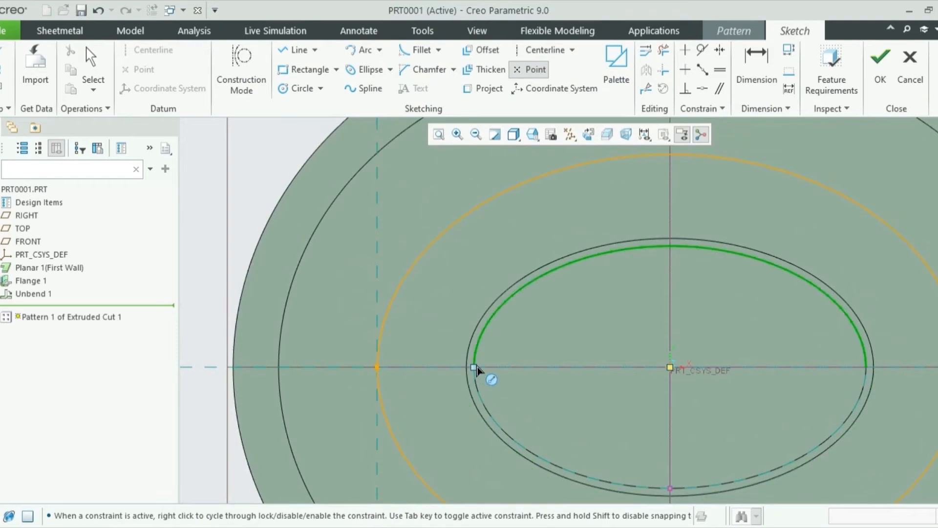
{"action": "left_click", "coordinate": [474, 367]}
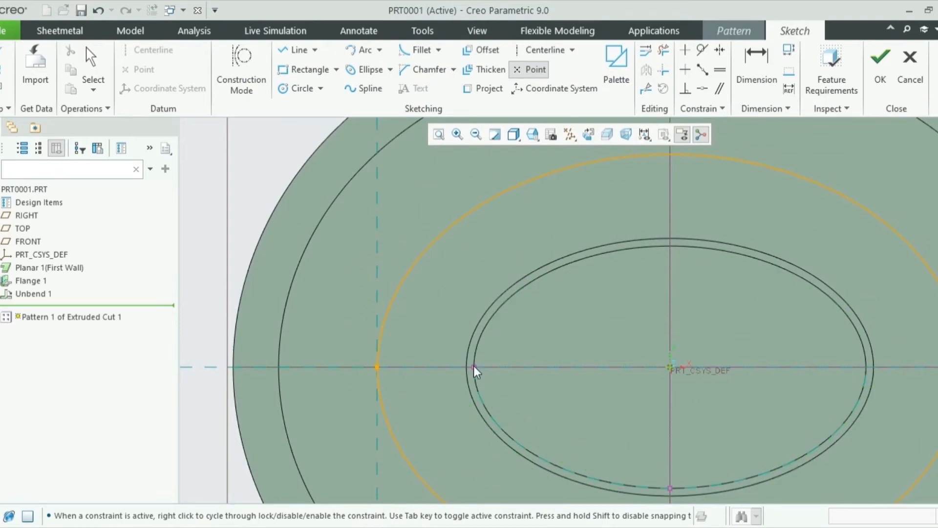
{"action": "left_click", "coordinate": [377, 368]}
{"action": "middle_click", "coordinate": [544, 245]}
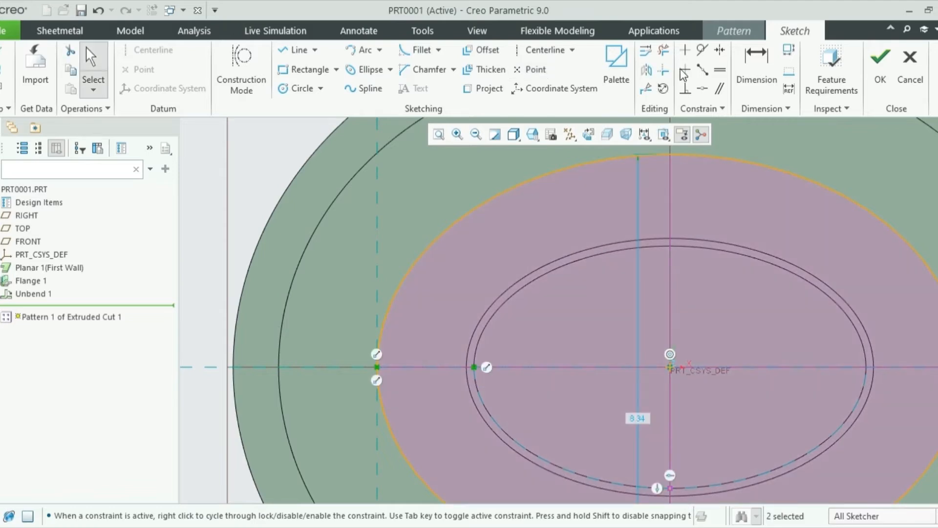
Step: Dimension the horizontal gap between the two leftmost points and keep it as a reference dimension
{"action": "left_click", "coordinate": [756, 69]}
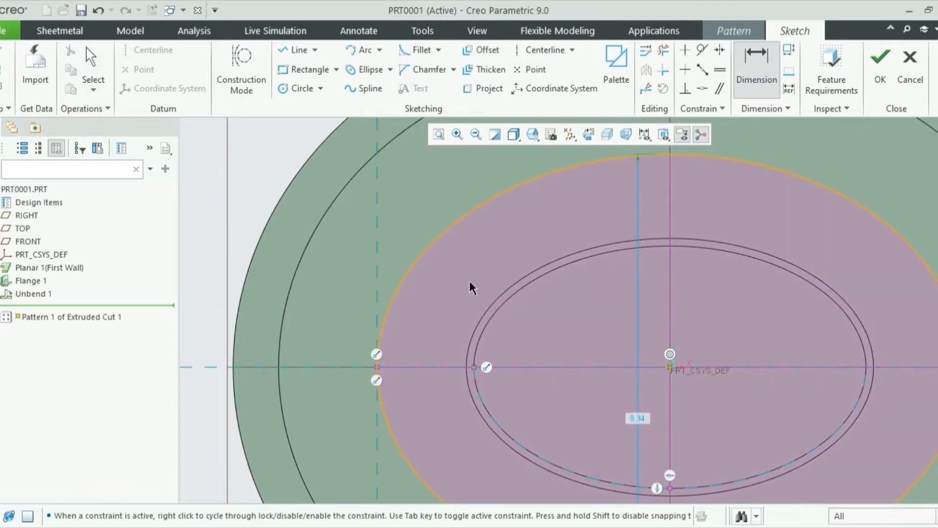
{"action": "left_click", "coordinate": [474, 366]}
{"action": "left_click", "coordinate": [377, 367]}
{"action": "middle_click", "coordinate": [423, 276]}
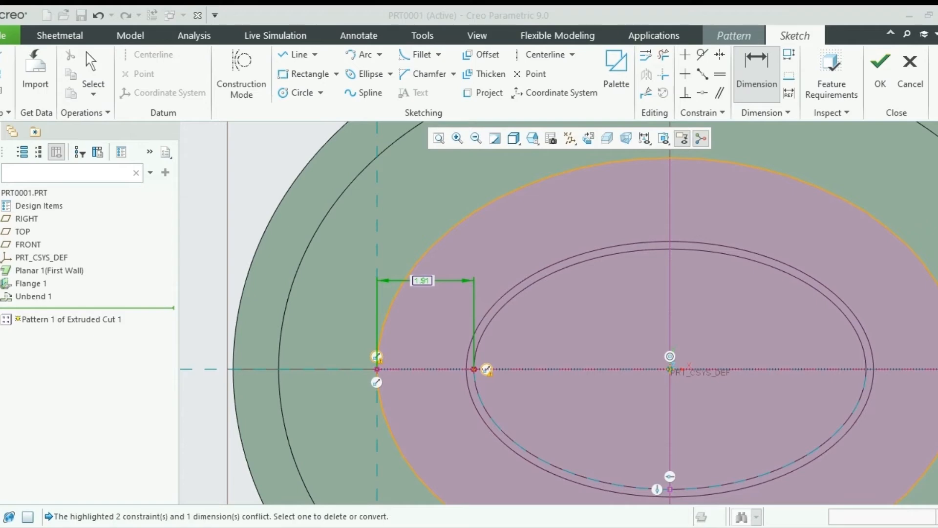
{"action": "left_click", "coordinate": [881, 307]}
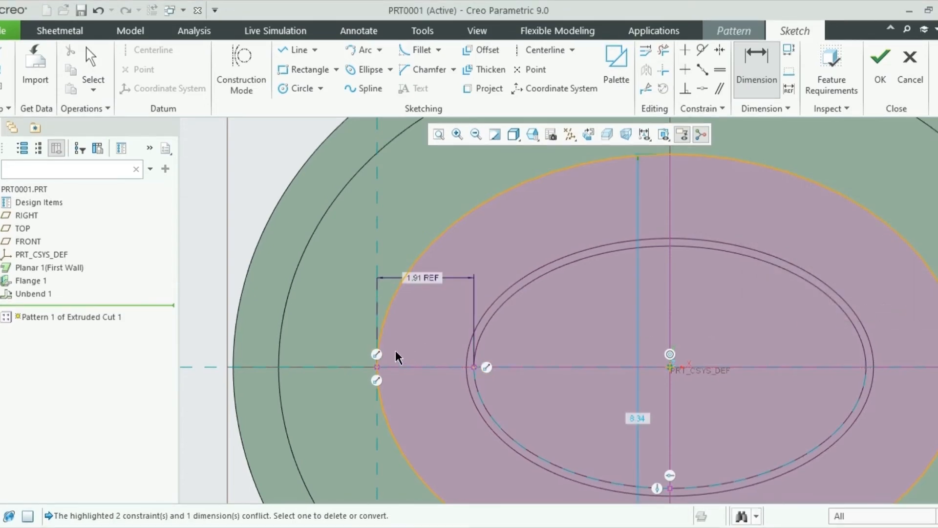
Step: Dimension the vertical gap between the inner edge's lowest point and the bottom vertex of the sketched ellipse
{"action": "scroll", "coordinate": [367, 344], "scroll_direction": "up", "scroll_amount": 3}
{"action": "scroll", "coordinate": [565, 449], "scroll_direction": "down", "scroll_amount": 2}
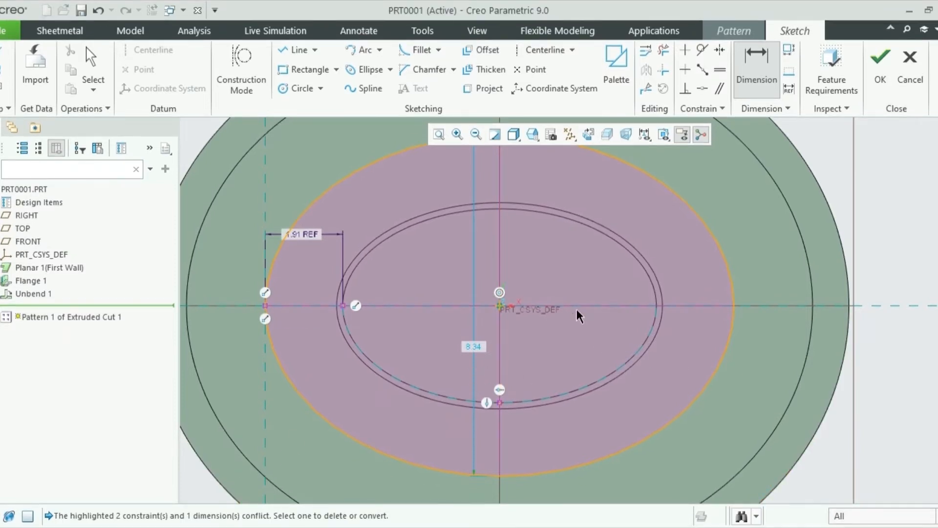
{"action": "scroll", "coordinate": [577, 309], "scroll_direction": "up", "scroll_amount": 1}
{"action": "left_click", "coordinate": [756, 59]}
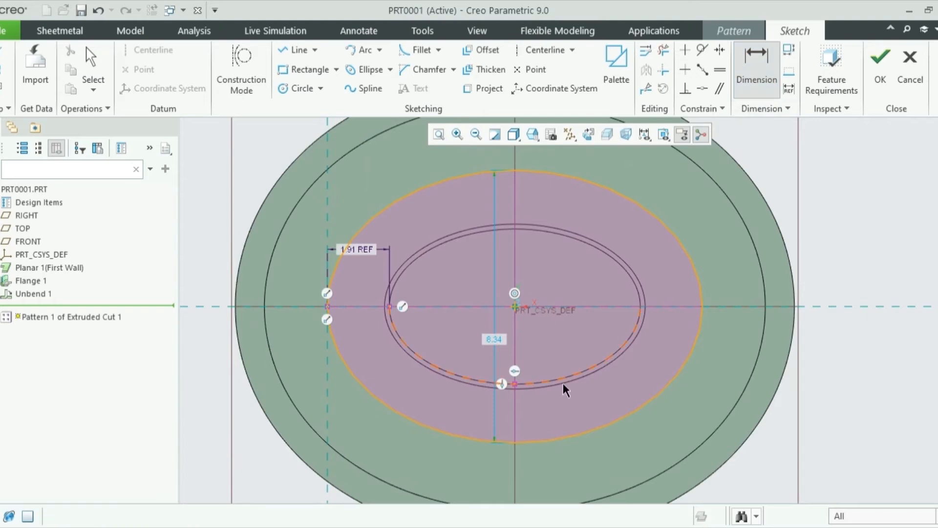
{"action": "scroll", "coordinate": [521, 399], "scroll_direction": "down", "scroll_amount": 4}
{"action": "scroll", "coordinate": [509, 373], "scroll_direction": "up", "scroll_amount": 2}
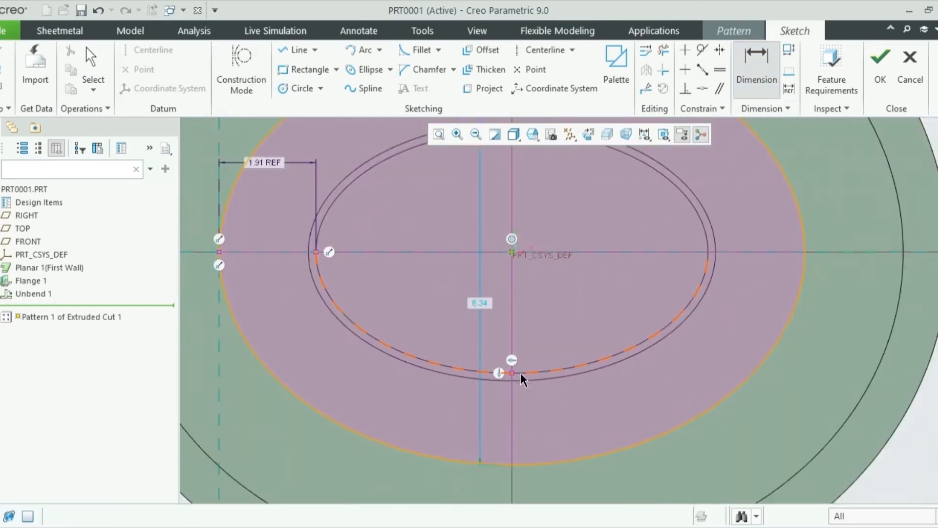
{"action": "scroll", "coordinate": [531, 377], "scroll_direction": "down", "scroll_amount": 2}
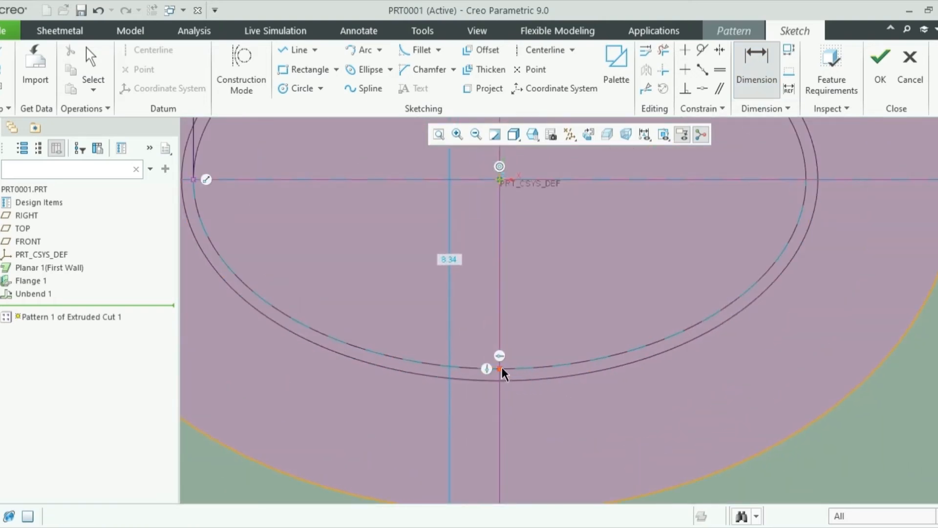
{"action": "scroll", "coordinate": [547, 356], "scroll_direction": "up", "scroll_amount": 3}
{"action": "scroll", "coordinate": [516, 394], "scroll_direction": "down", "scroll_amount": 4}
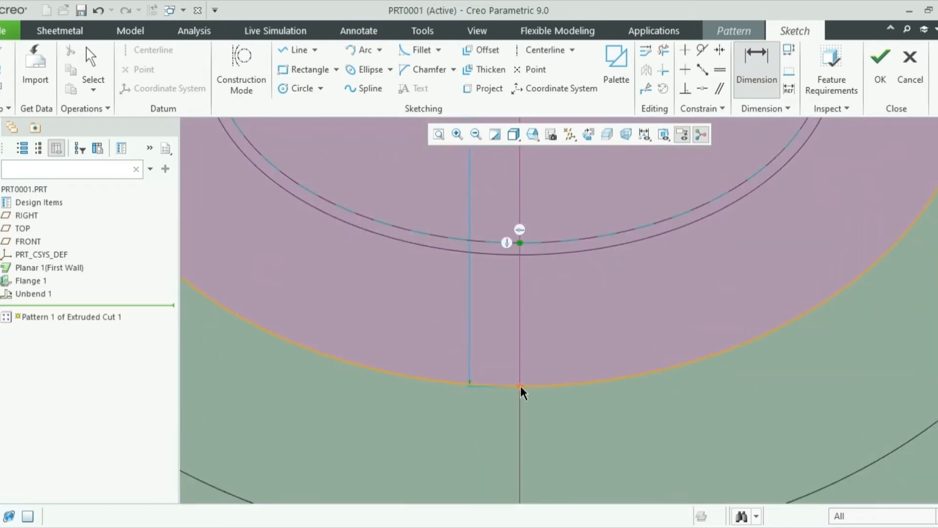
{"action": "left_click", "coordinate": [520, 385]}
{"action": "middle_click", "coordinate": [672, 262]}
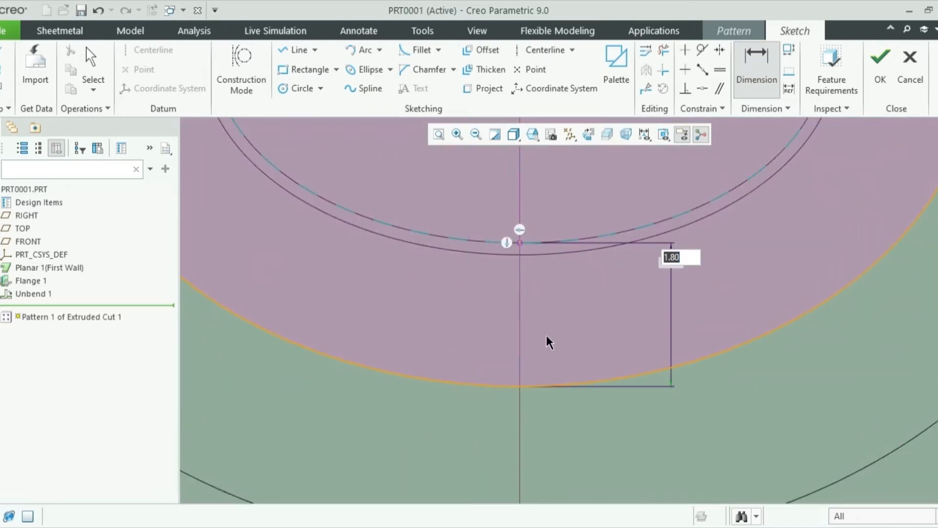
Step: Set the vertical gap below the inner edge to 1.91 and finish the pattern curve sketch
{"action": "scroll", "coordinate": [547, 335], "scroll_direction": "up", "scroll_amount": 3}
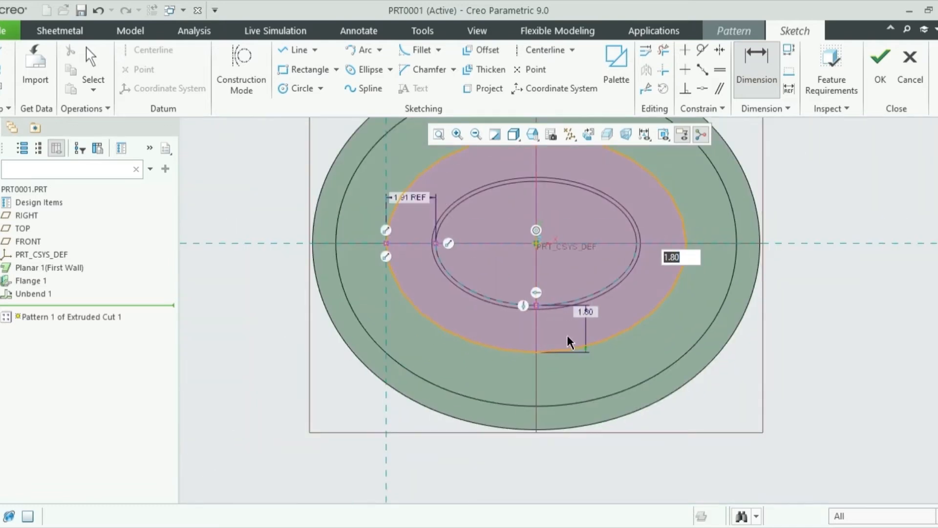
{"action": "scroll", "coordinate": [589, 327], "scroll_direction": "down", "scroll_amount": 3}
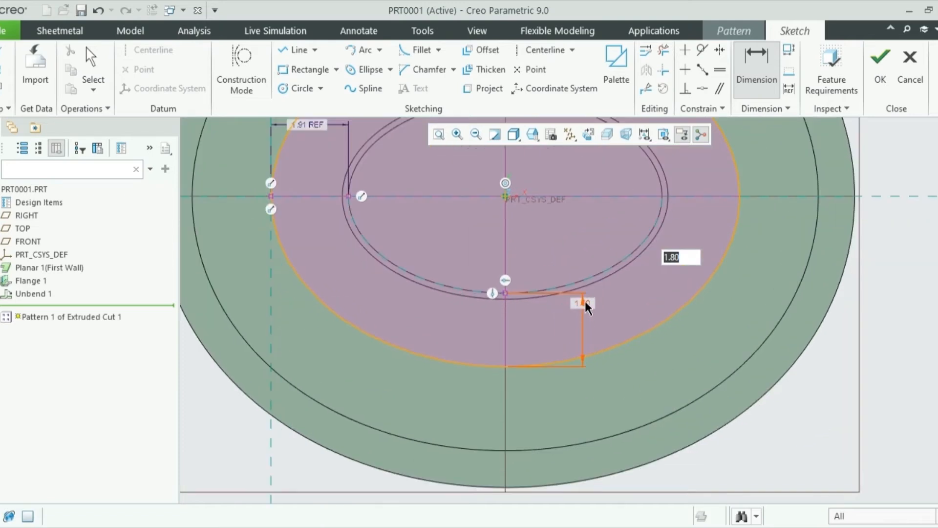
{"action": "double_click", "coordinate": [585, 299]}
{"action": "type", "text": "1"}
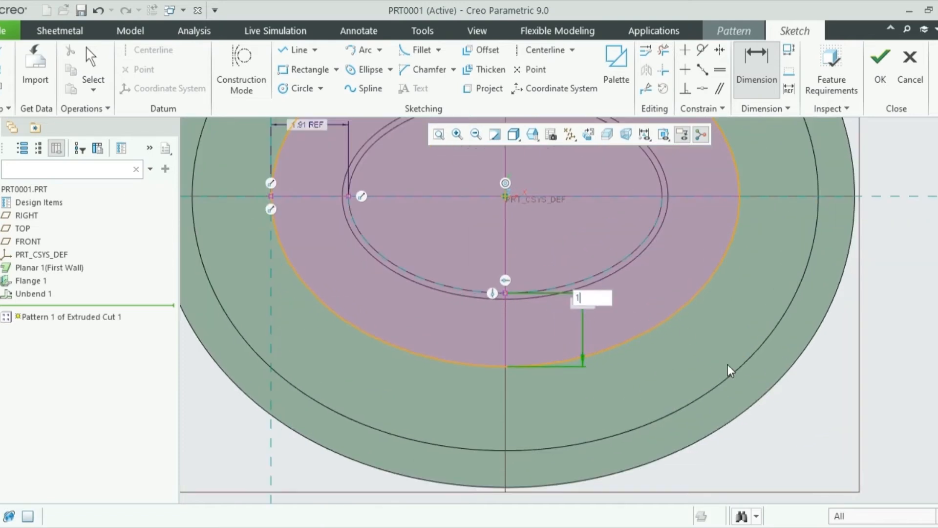
{"action": "type", "text": ".91"}
{"action": "key", "text": "Return"}
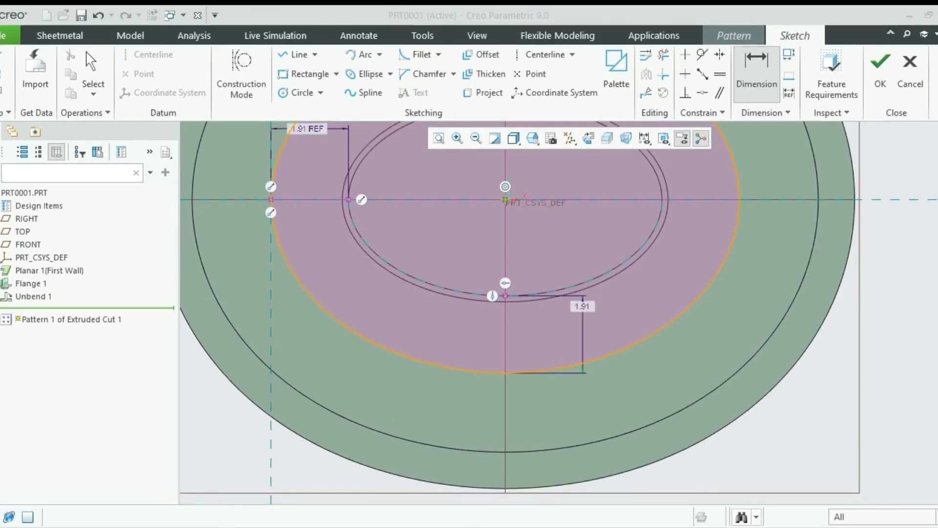
{"action": "left_click", "coordinate": [882, 66]}
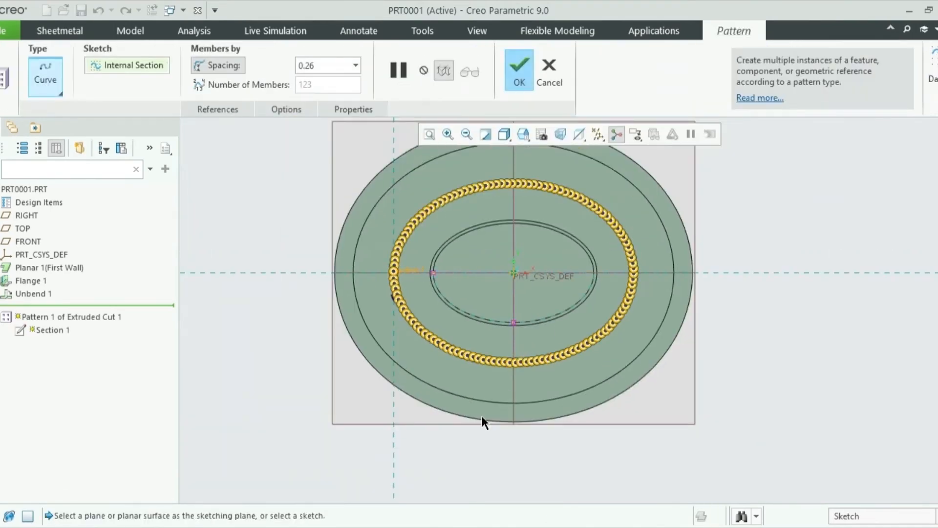
Step: Define the curve pattern by number of members, set it to 25, and complete the pattern
{"action": "scroll", "coordinate": [474, 422], "scroll_direction": "up", "scroll_amount": 3}
{"action": "scroll", "coordinate": [520, 345], "scroll_direction": "down", "scroll_amount": 4}
{"action": "scroll", "coordinate": [373, 348], "scroll_direction": "down", "scroll_amount": 2}
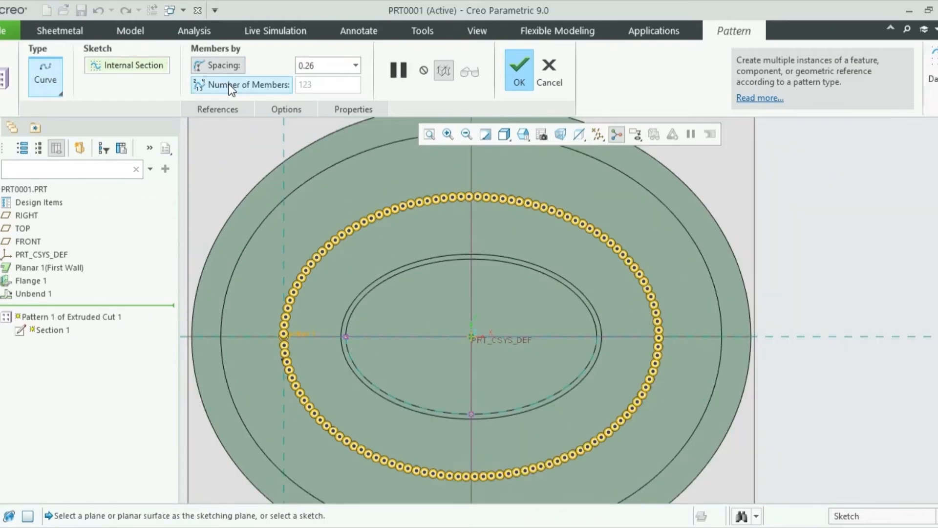
{"action": "left_click", "coordinate": [230, 86]}
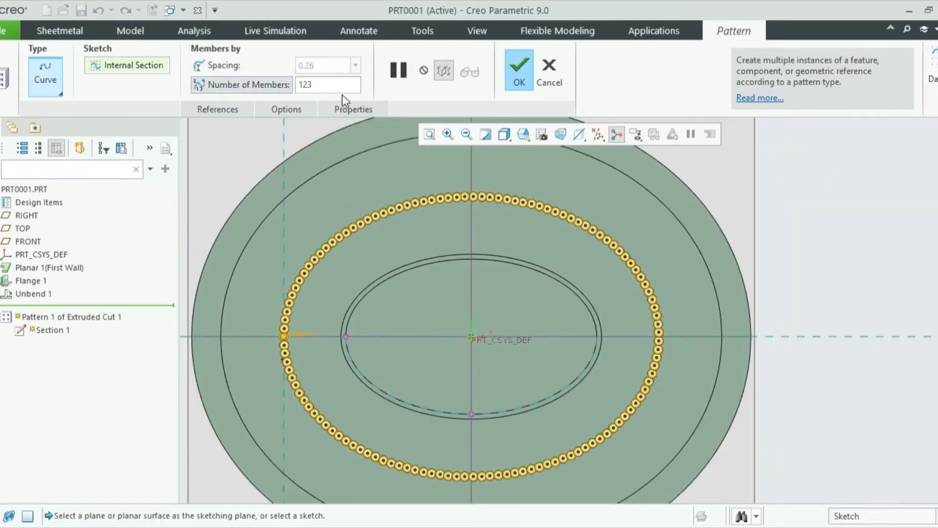
{"action": "key", "text": "BackSpace"}
{"action": "key", "text": "BackSpace"}
{"action": "key", "text": "BackSpace"}
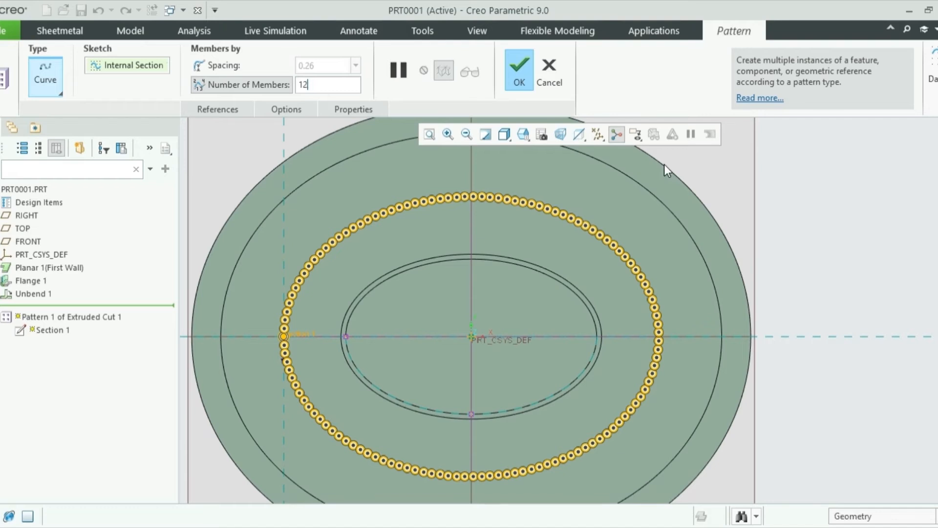
{"action": "type", "text": "25"}
{"action": "key", "text": "Return"}
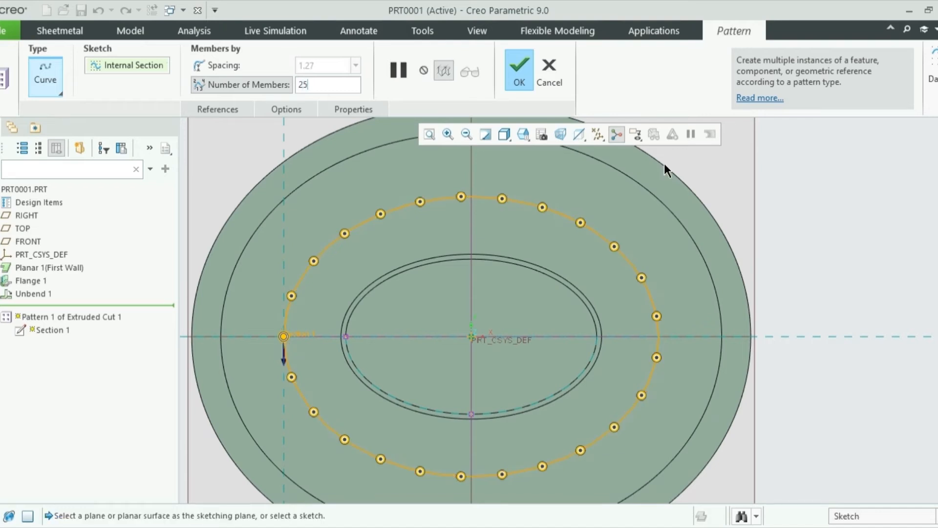
{"action": "left_click", "coordinate": [519, 73]}
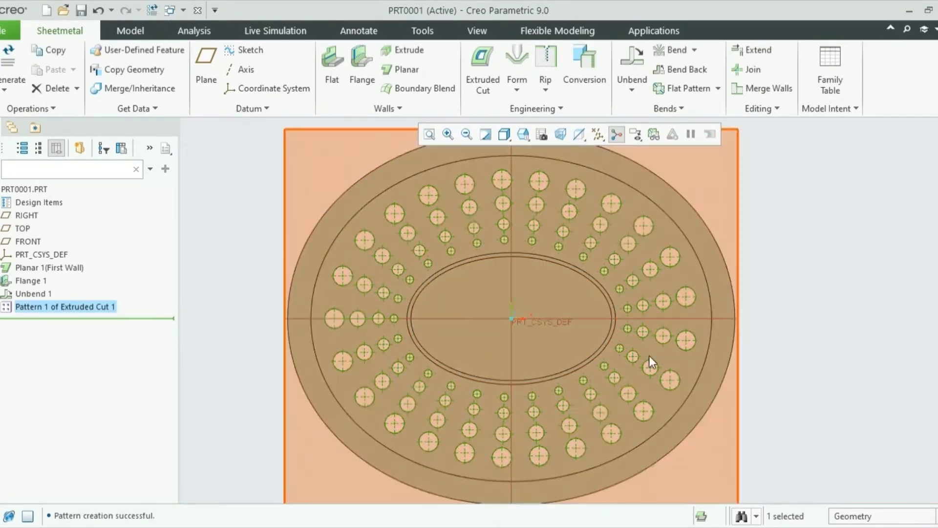
Step: Hide all datum planes, axes, points and coordinate systems in the model display
{"action": "scroll", "coordinate": [569, 342], "scroll_direction": "down", "scroll_amount": 2}
{"action": "scroll", "coordinate": [528, 374], "scroll_direction": "up", "scroll_amount": 2}
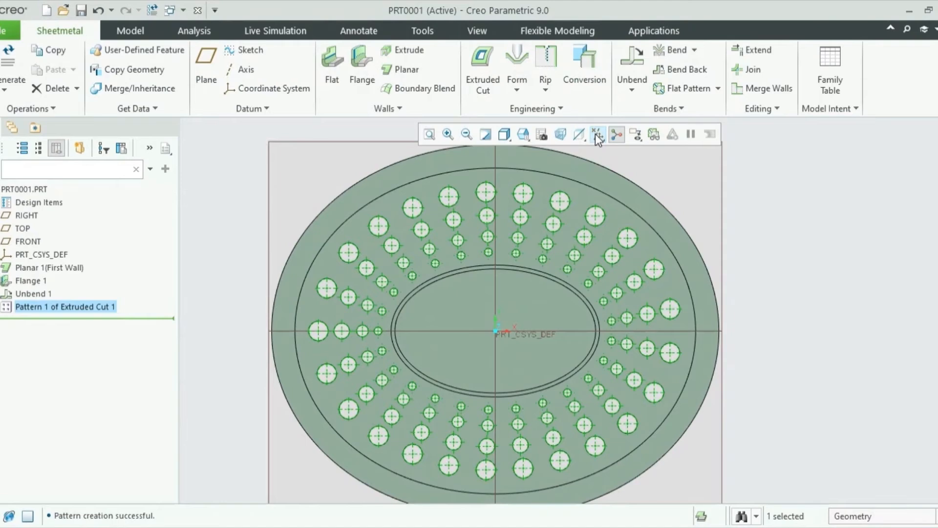
{"action": "left_click", "coordinate": [597, 136]}
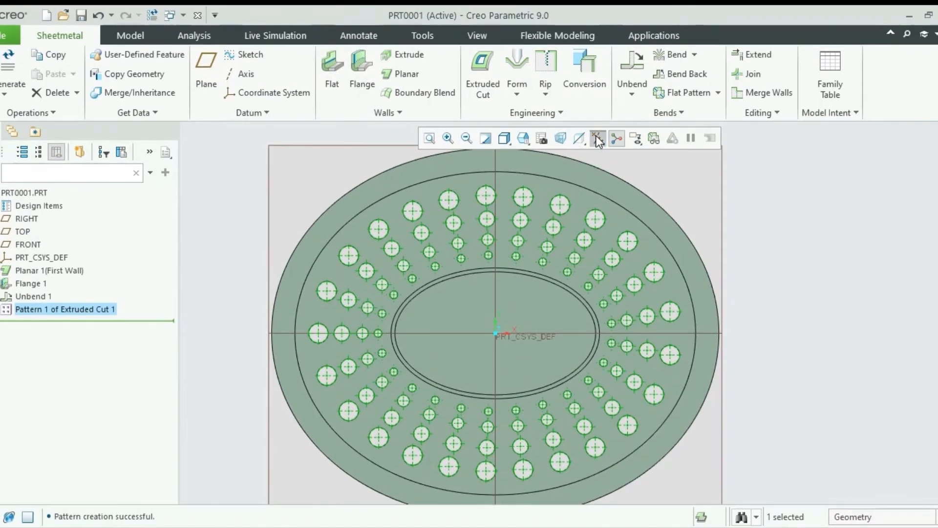
{"action": "left_click", "coordinate": [603, 156]}
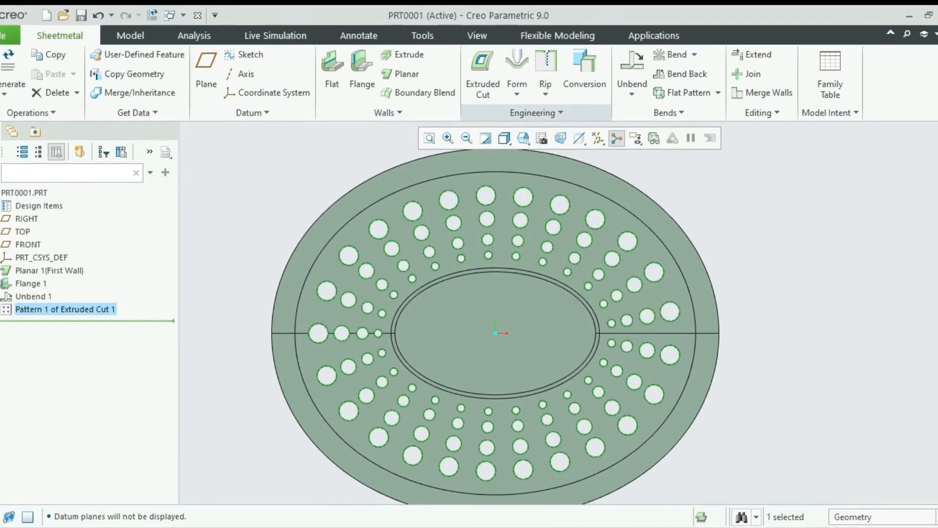
Step: Round the edges of the four graduated holes in the original row with a radius of 0.05
{"action": "key", "text": "r"}
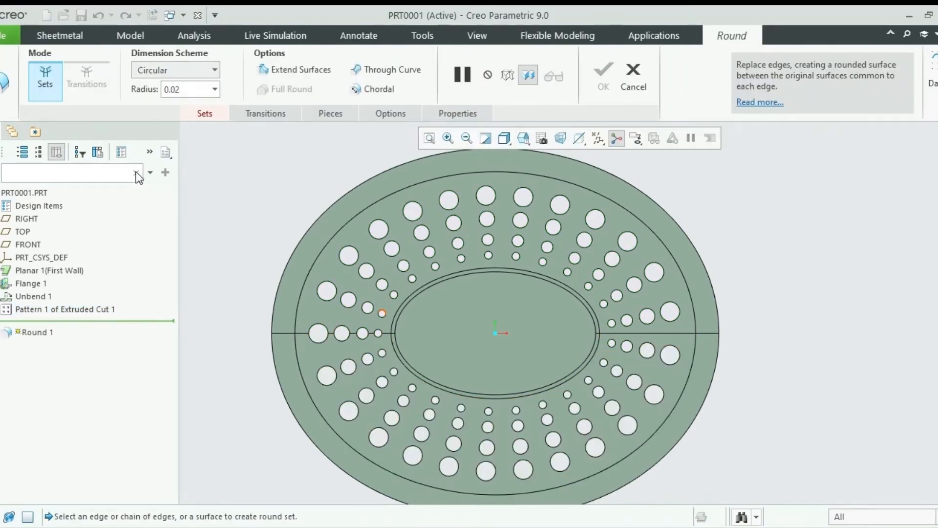
{"action": "left_click", "coordinate": [213, 113]}
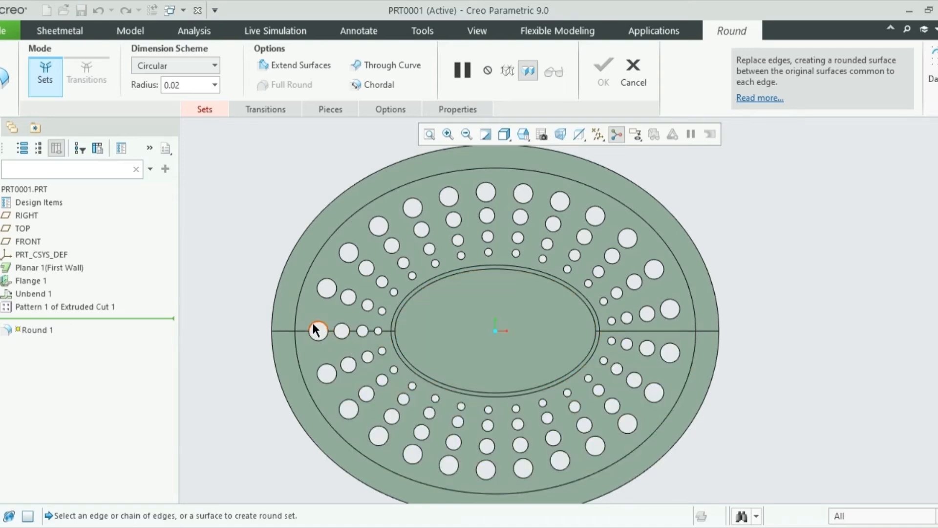
{"action": "left_click", "coordinate": [312, 320]}
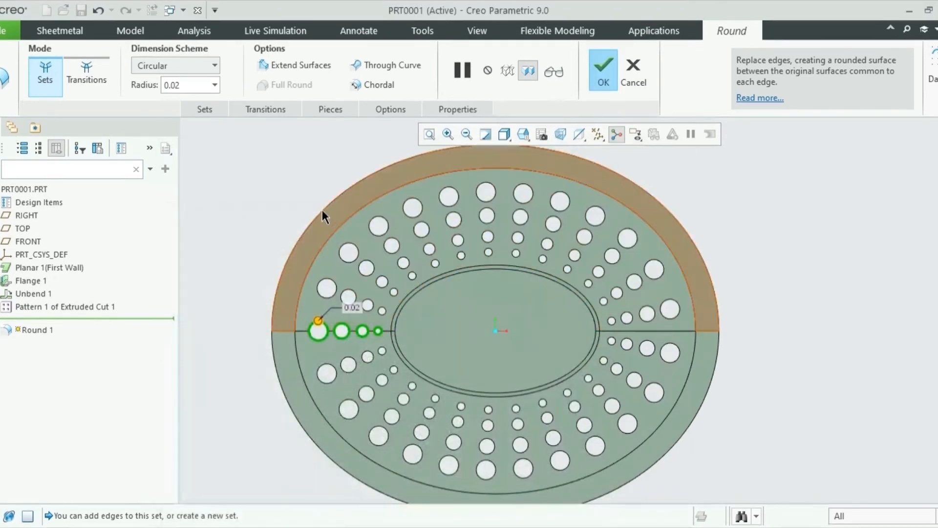
{"action": "double_click", "coordinate": [181, 85]}
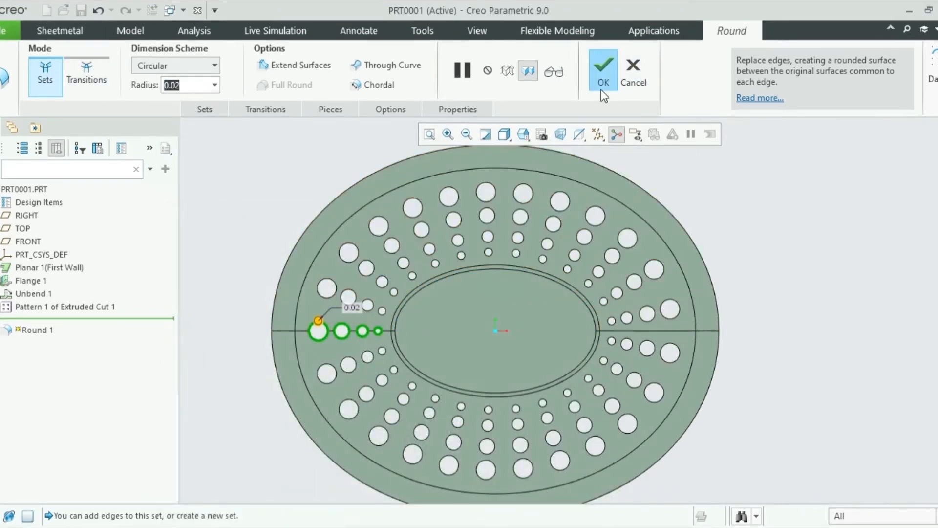
{"action": "type", "text": "0.05"}
{"action": "key", "text": "Return"}
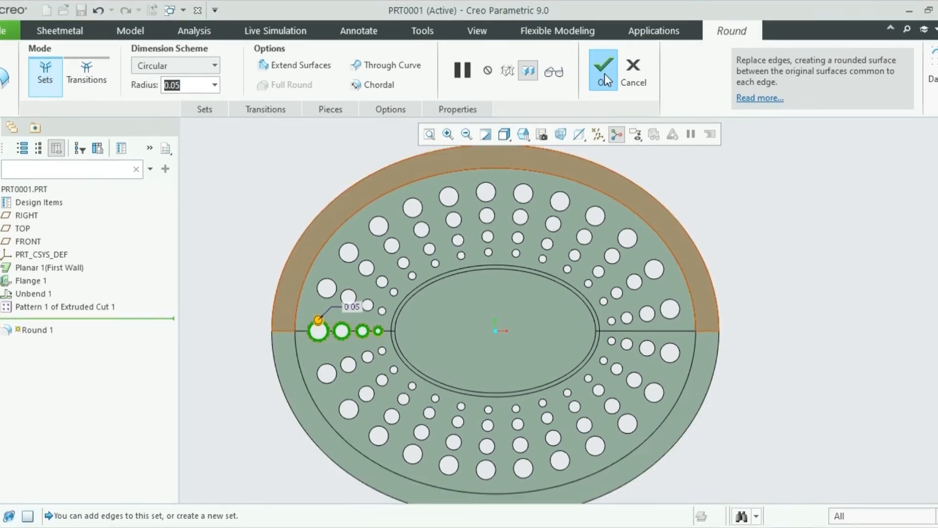
{"action": "left_click", "coordinate": [605, 75]}
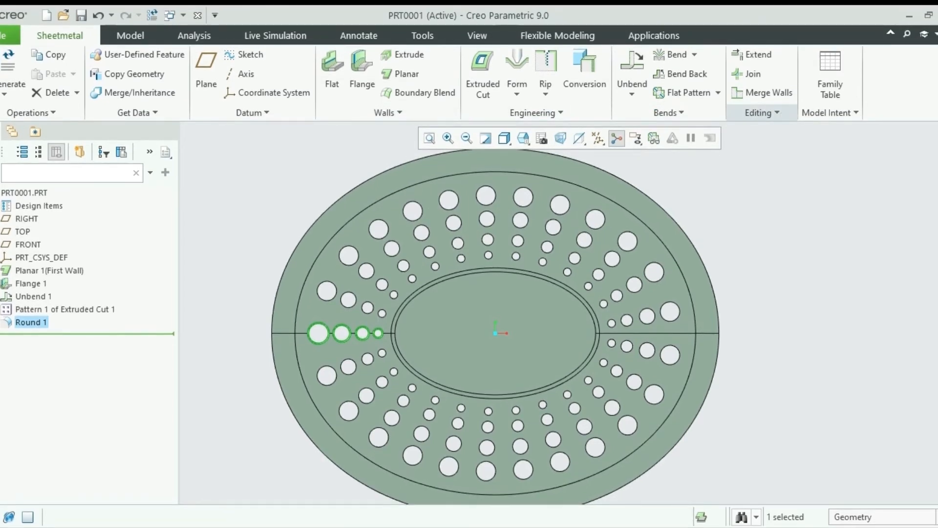
Step: Create a reference pattern of the hole-edge round so it repeats on every row of holes
{"action": "left_click", "coordinate": [863, 165]}
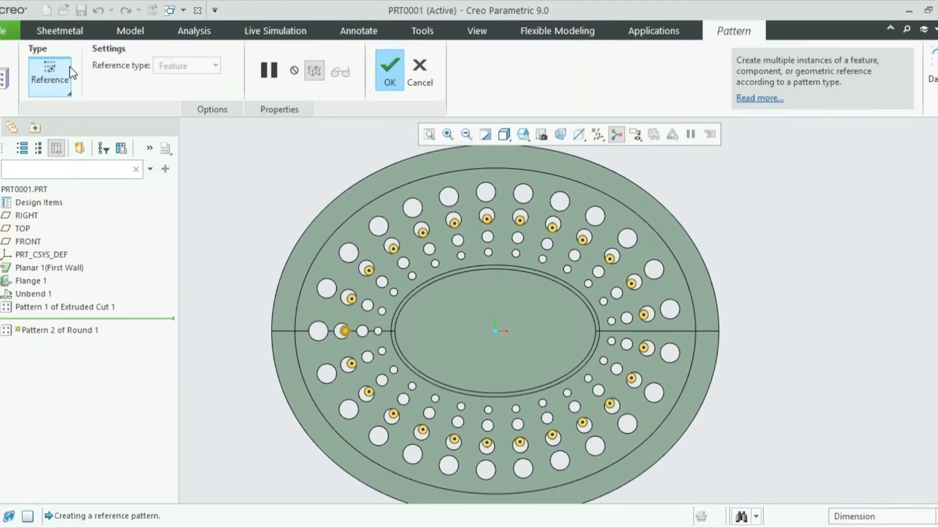
{"action": "left_click", "coordinate": [392, 68]}
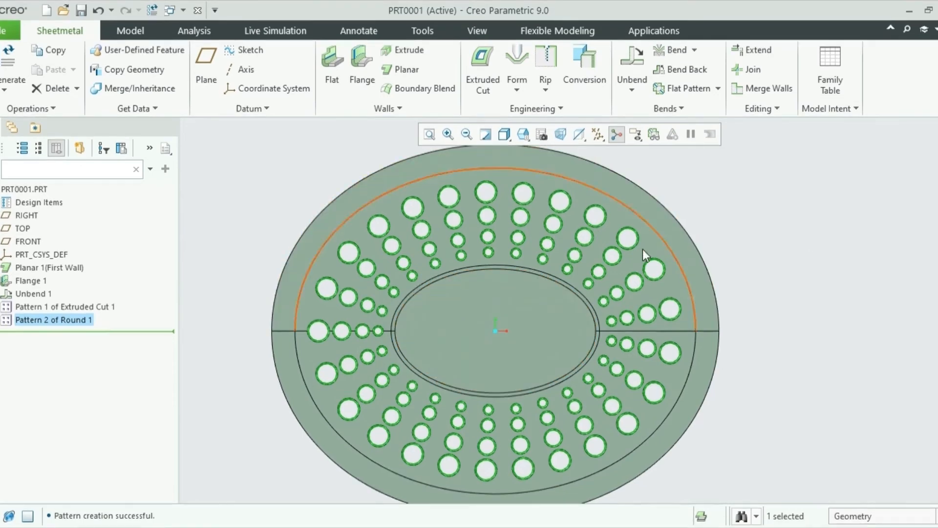
Step: Start another round and select the opposite top and bottom faces of the flattened outer rim as its references
{"action": "scroll", "coordinate": [512, 311], "scroll_direction": "up", "scroll_amount": 1}
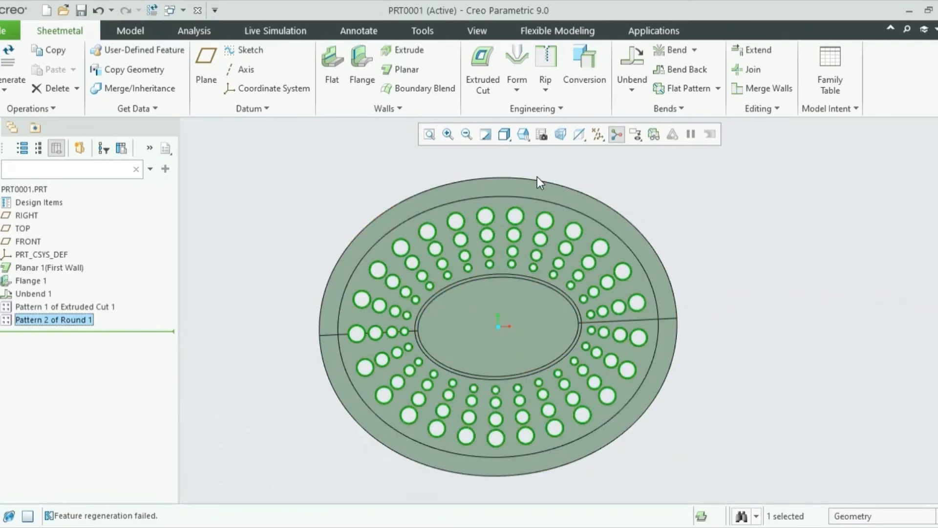
{"action": "middle_click_drag", "start_coordinate": [537, 177], "coordinate": [535, 230]}
{"action": "scroll", "coordinate": [516, 249], "scroll_direction": "down", "scroll_amount": 3}
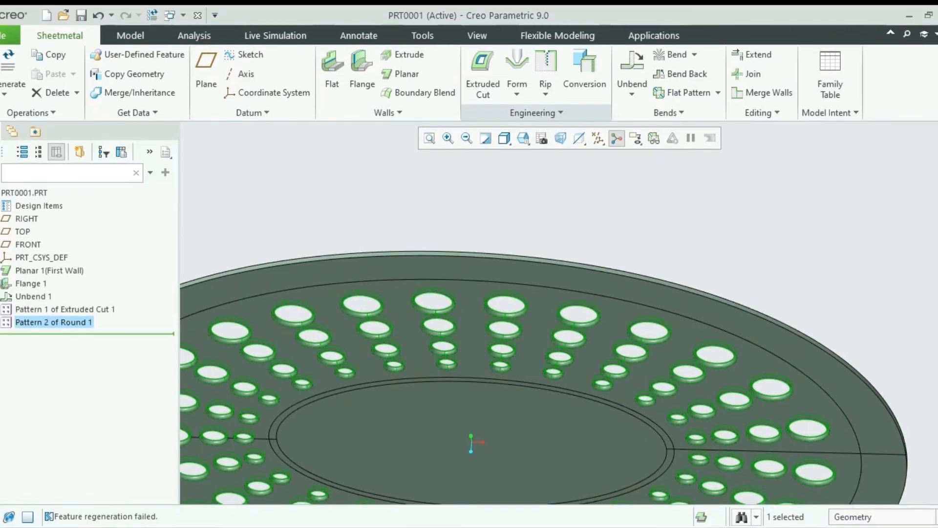
{"action": "left_click", "coordinate": [497, 240]}
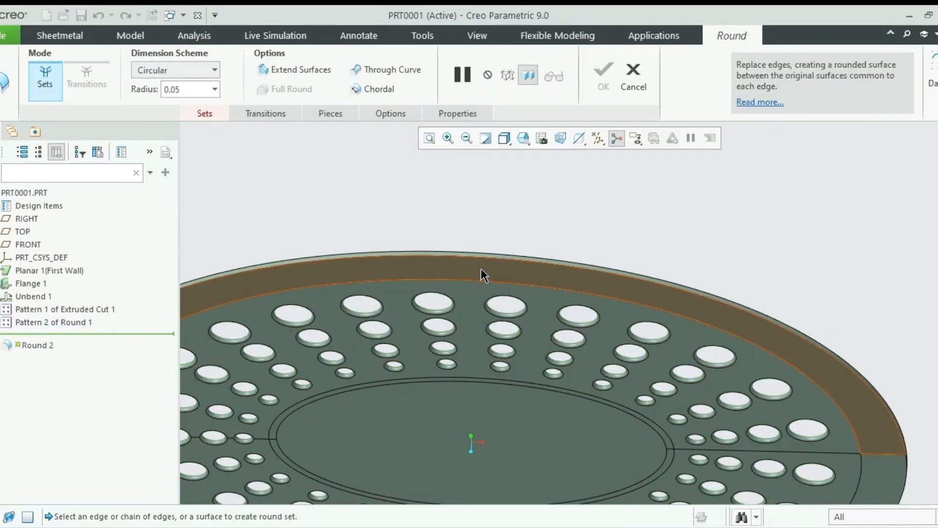
{"action": "left_click", "coordinate": [481, 269]}
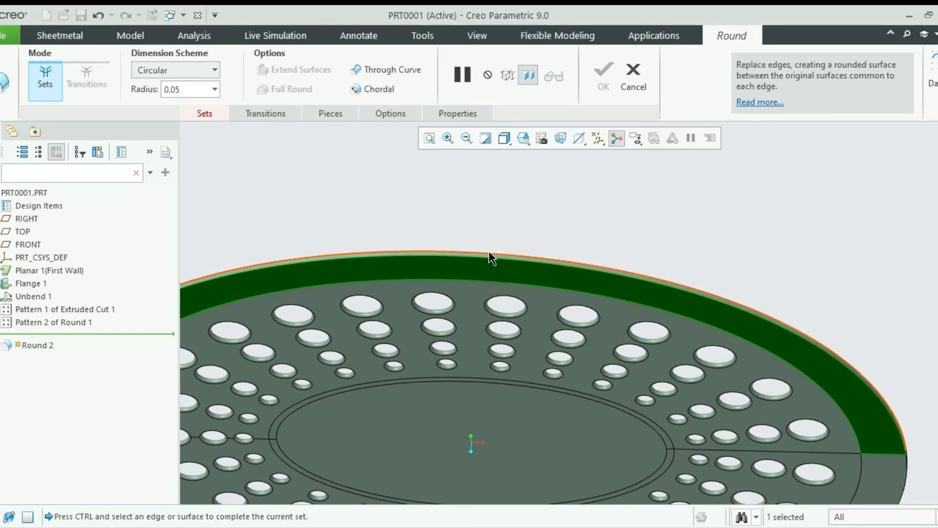
{"action": "middle_click_drag", "start_coordinate": [506, 223], "coordinate": [506, 293]}
{"action": "scroll", "coordinate": [513, 259], "scroll_direction": "up", "scroll_amount": 4}
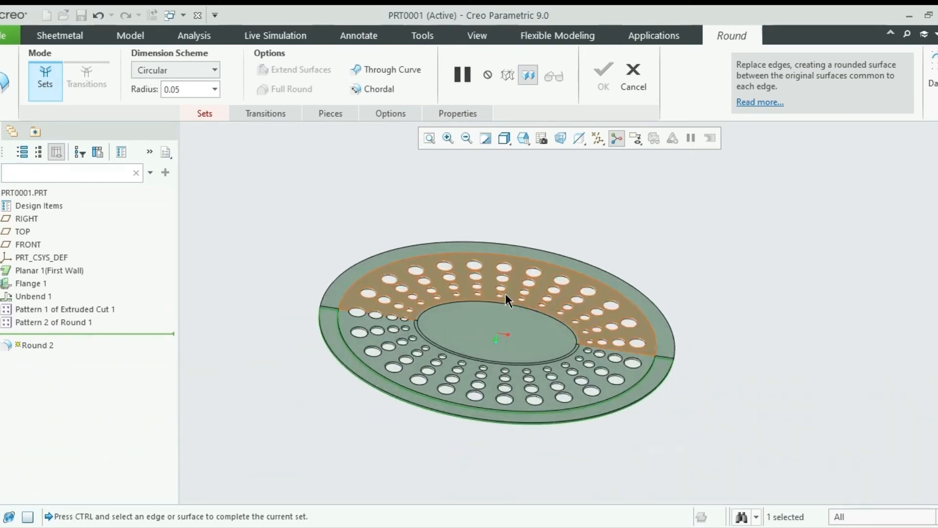
{"action": "scroll", "coordinate": [492, 404], "scroll_direction": "down", "scroll_amount": 5}
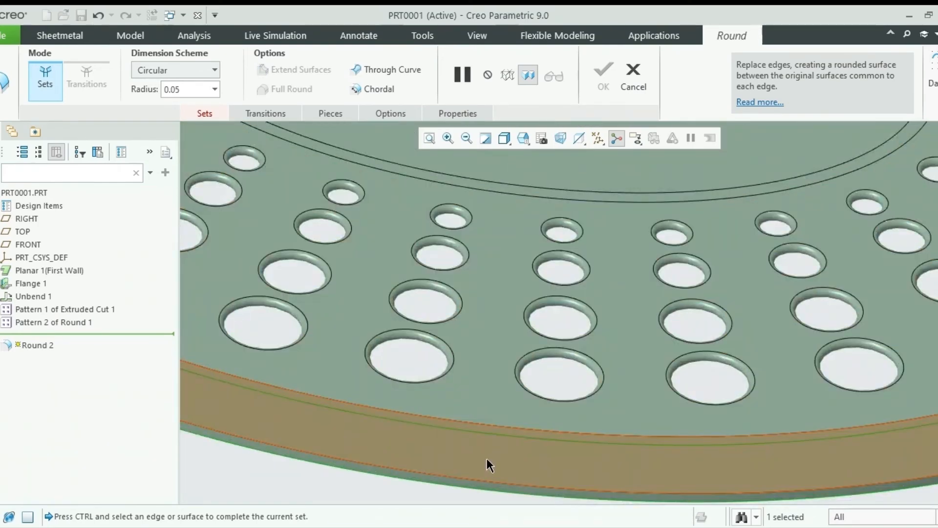
{"action": "left_click", "coordinate": [487, 459], "text": "ctrl"}
Step: Choose the thin outer side surface of the rim as the driving surface and complete the full round
{"action": "scroll", "coordinate": [589, 326], "scroll_direction": "up", "scroll_amount": 5}
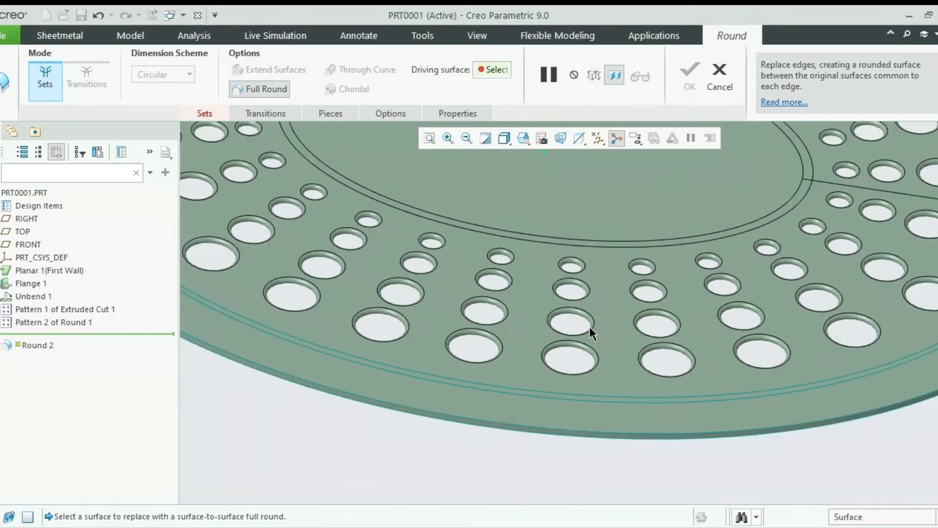
{"action": "middle_click_drag", "start_coordinate": [585, 337], "coordinate": [597, 283]}
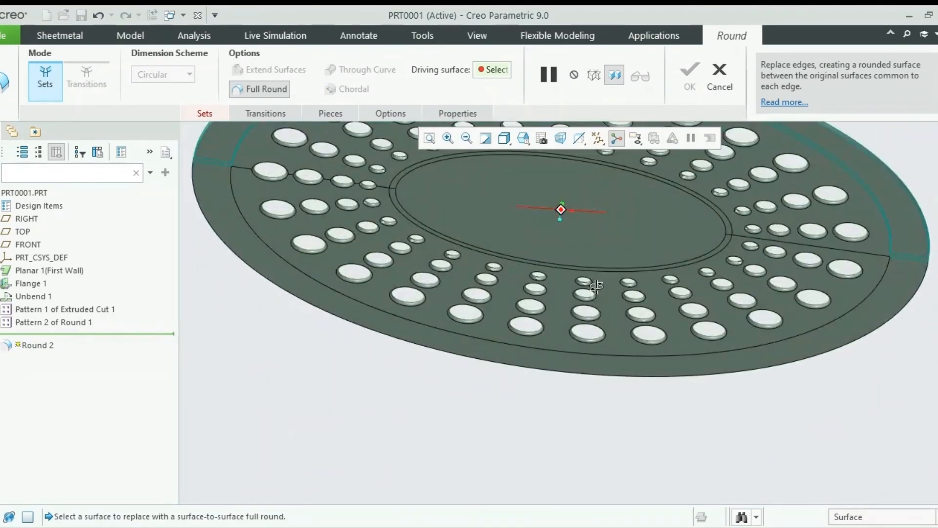
{"action": "middle_click_drag", "start_coordinate": [617, 234], "coordinate": [613, 268]}
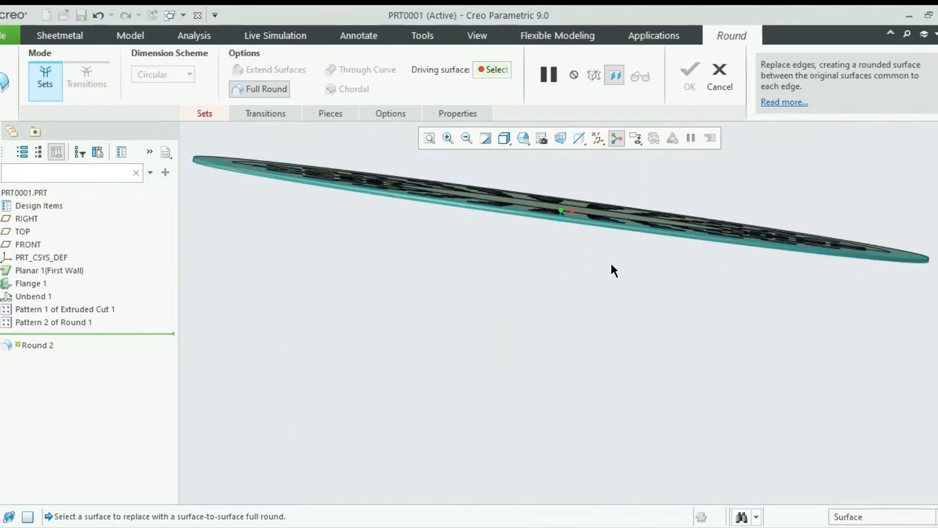
{"action": "scroll", "coordinate": [605, 223], "scroll_direction": "down", "scroll_amount": 4}
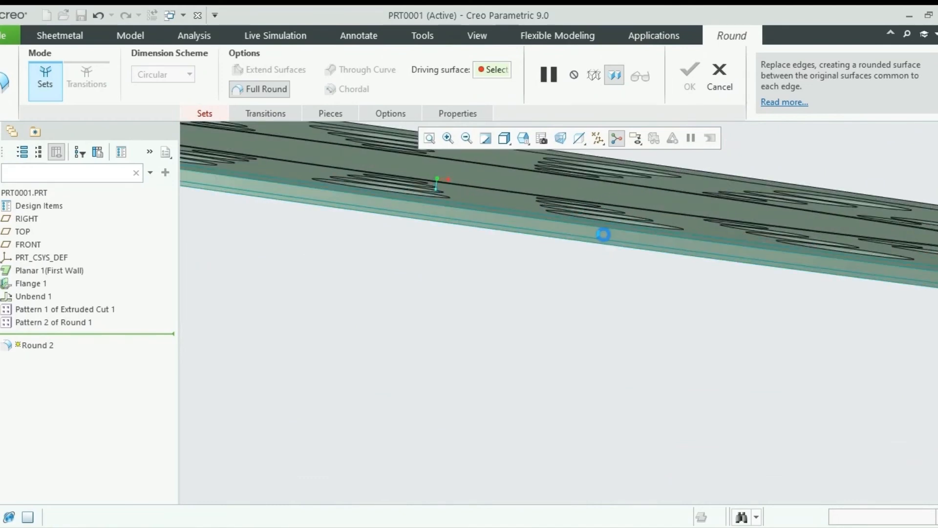
{"action": "left_click", "coordinate": [604, 234]}
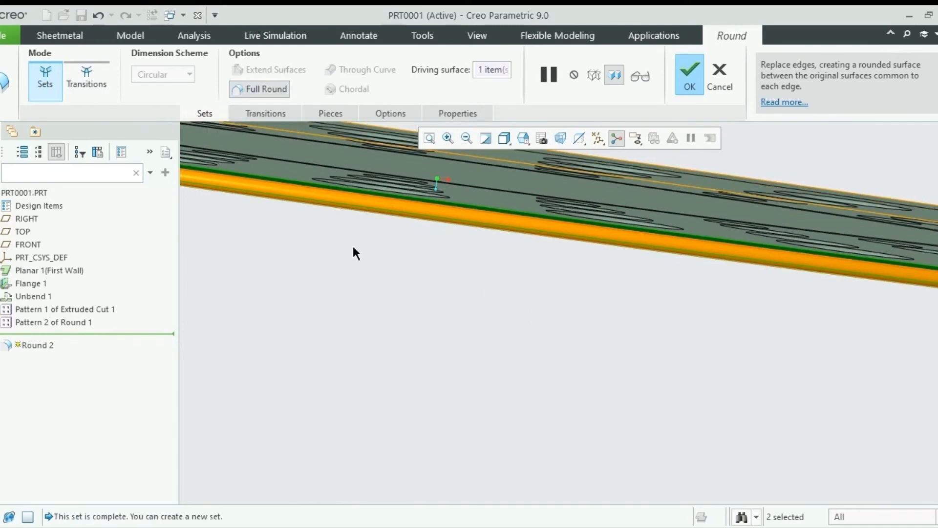
{"action": "scroll", "coordinate": [447, 314], "scroll_direction": "down", "scroll_amount": 3}
{"action": "key", "text": "ctrl+d"}
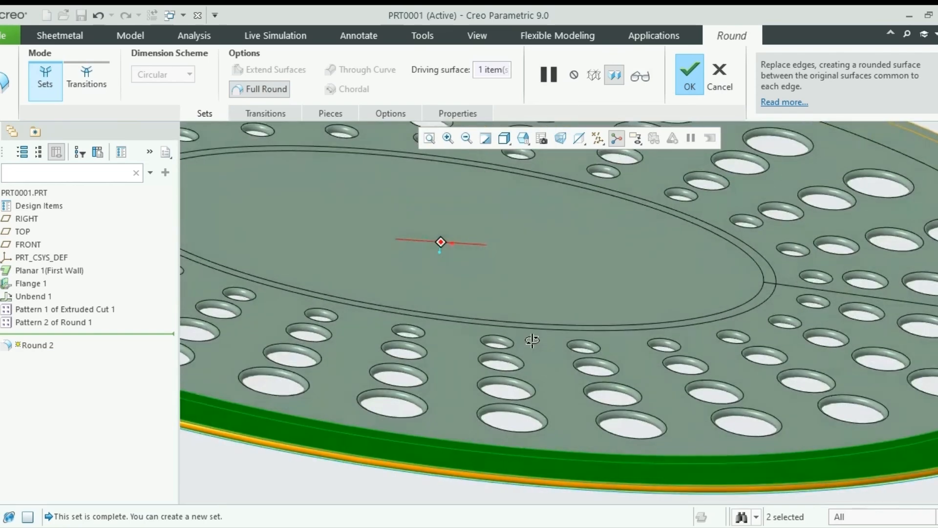
{"action": "left_click", "coordinate": [687, 78]}
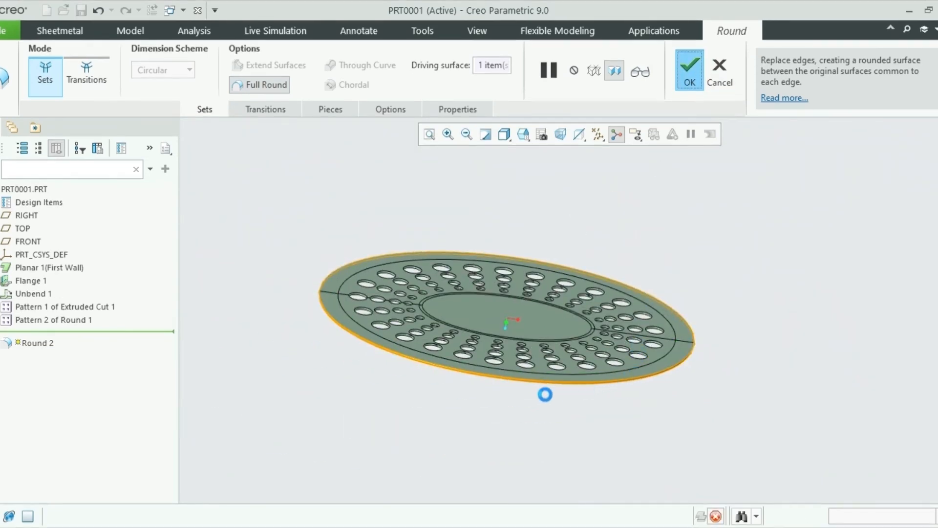
Step: Bend the flattened wall back into its tub shape, using the elliptical base surface as the fixed geometry
{"action": "scroll", "coordinate": [541, 384], "scroll_direction": "up", "scroll_amount": 4}
{"action": "scroll", "coordinate": [541, 383], "scroll_direction": "down", "scroll_amount": 8}
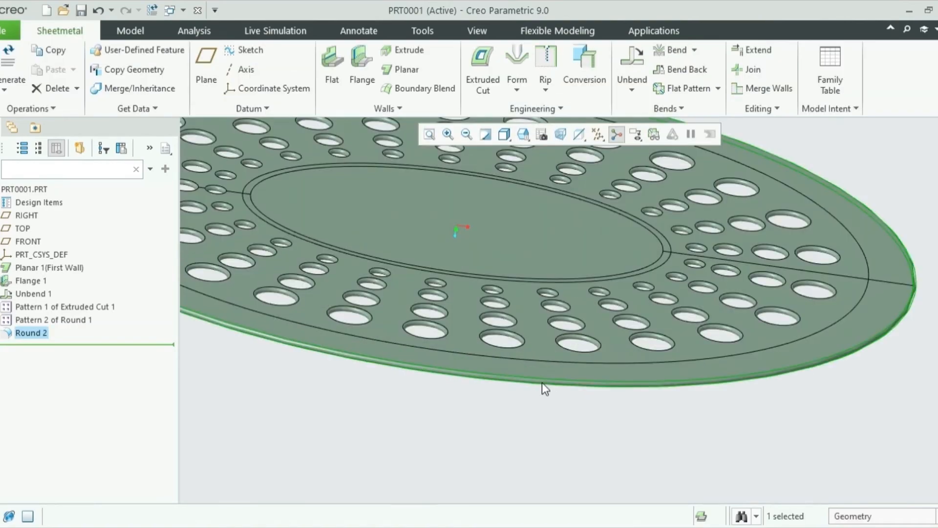
{"action": "scroll", "coordinate": [542, 384], "scroll_direction": "up", "scroll_amount": 1}
{"action": "middle_click_drag", "start_coordinate": [542, 384], "coordinate": [565, 243]}
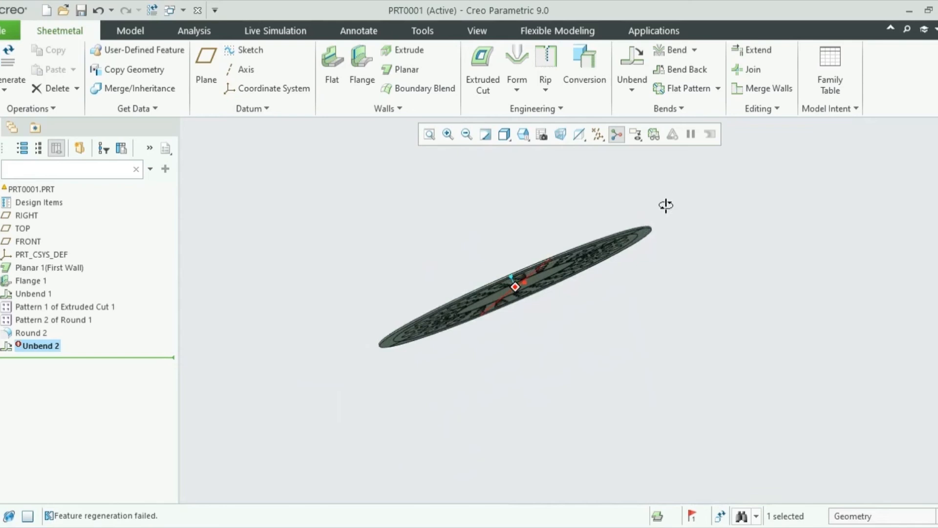
{"action": "mouse_move", "coordinate": [667, 206]}
{"action": "middle_mouse_down"}
{"action": "mouse_move", "coordinate": [668, 273]}
{"action": "mouse_move", "coordinate": [693, 230]}
{"action": "mouse_move", "coordinate": [699, 242]}
{"action": "middle_mouse_up"}
{"action": "left_click", "coordinate": [699, 69]}
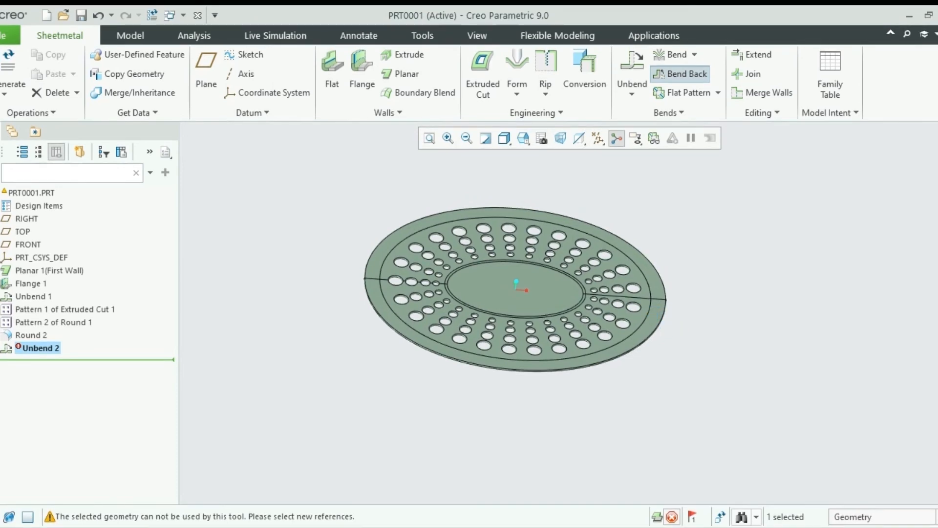
{"action": "left_click", "coordinate": [546, 270]}
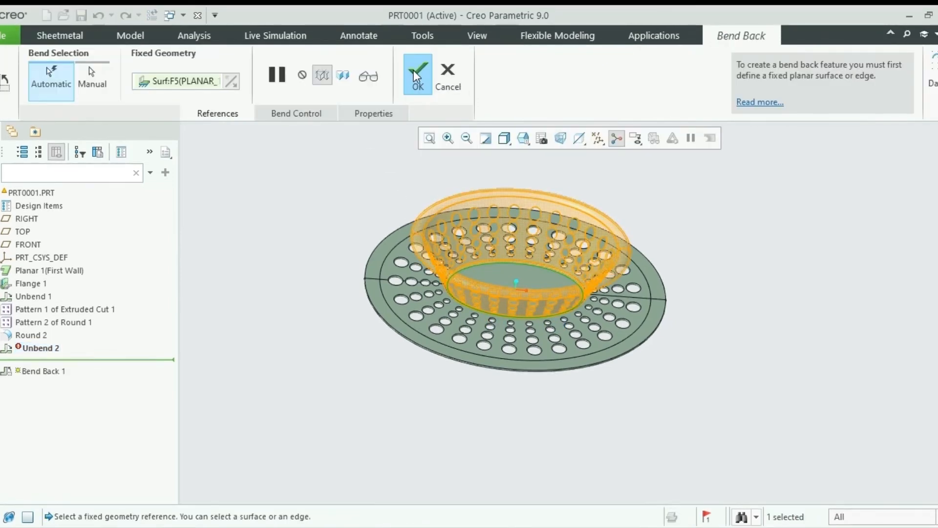
{"action": "left_click", "coordinate": [415, 76]}
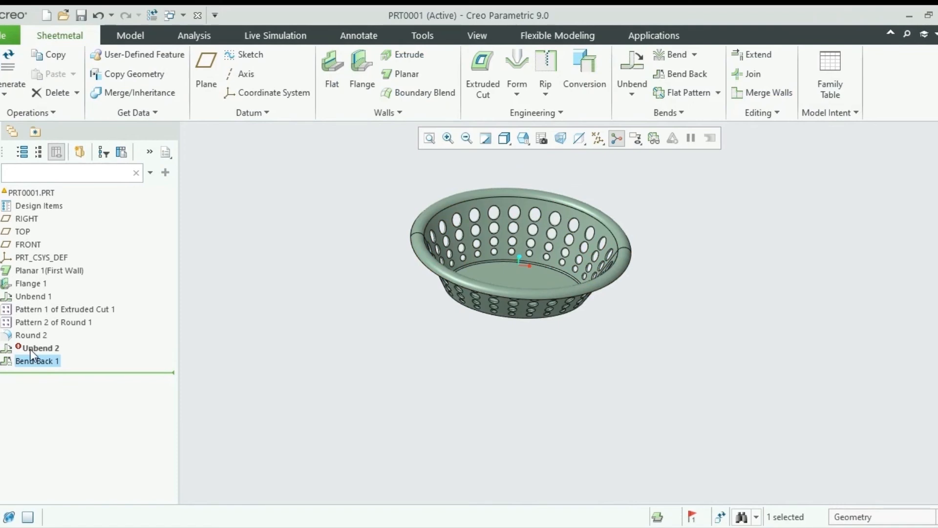
Step: Delete the failed Unbend 2 feature from the model
{"action": "left_click", "coordinate": [35, 348]}
{"action": "left_click", "coordinate": [87, 429]}
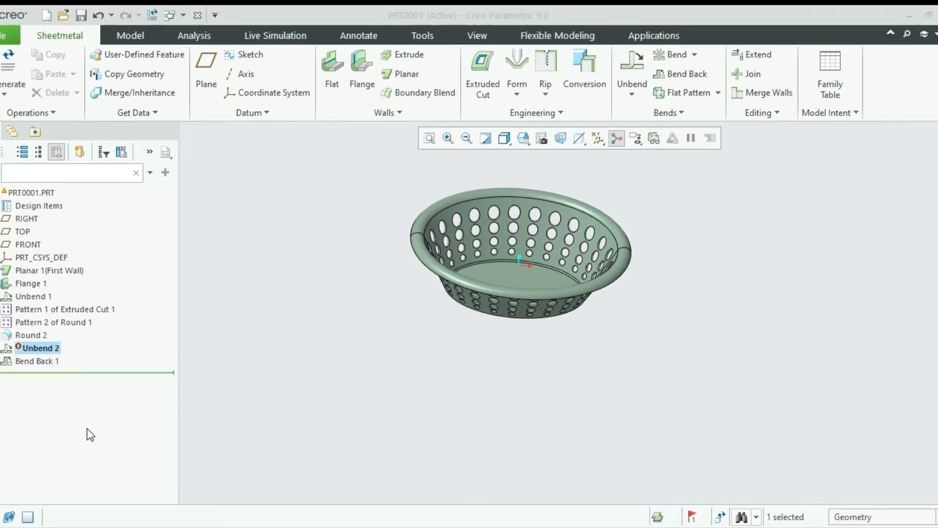
{"action": "left_click", "coordinate": [613, 305]}
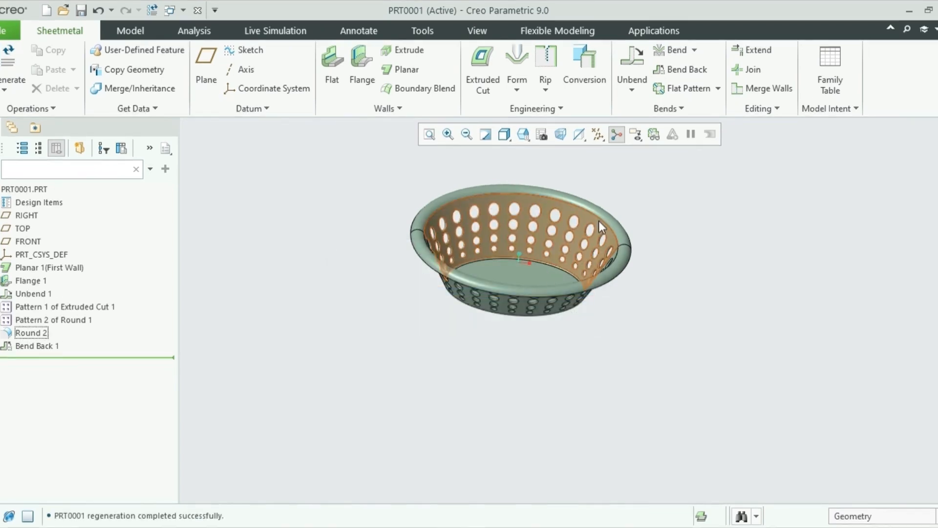
{"action": "scroll", "coordinate": [595, 216], "scroll_direction": "up", "scroll_amount": 5}
{"action": "scroll", "coordinate": [569, 277], "scroll_direction": "down", "scroll_amount": 5}
{"action": "scroll", "coordinate": [575, 333], "scroll_direction": "up", "scroll_amount": 5}
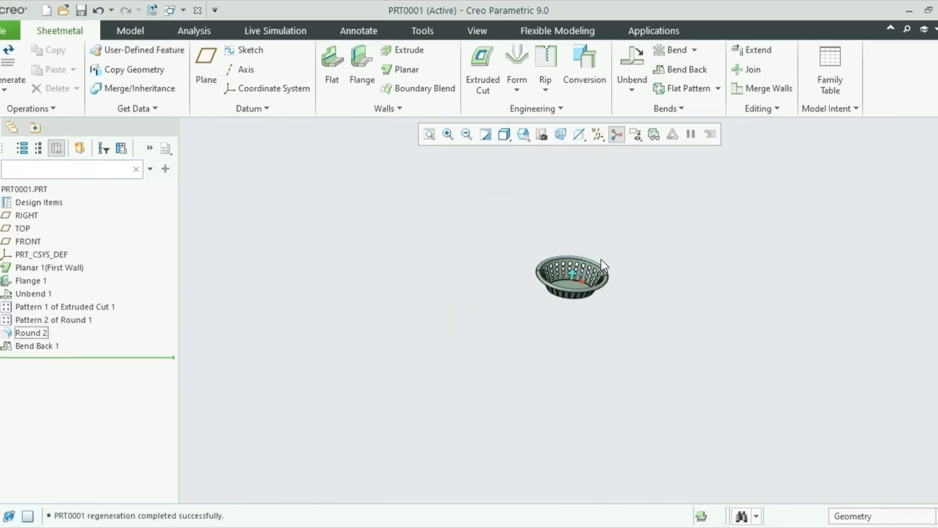
{"action": "scroll", "coordinate": [601, 259], "scroll_direction": "down", "scroll_amount": 6}
{"action": "scroll", "coordinate": [594, 328], "scroll_direction": "up", "scroll_amount": 3}
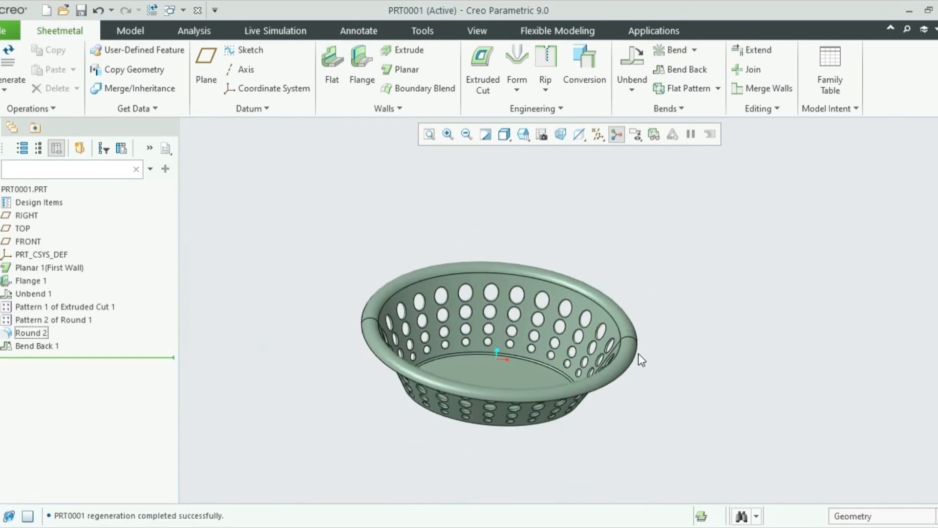
{"action": "middle_click_drag", "start_coordinate": [639, 354], "coordinate": [665, 301]}
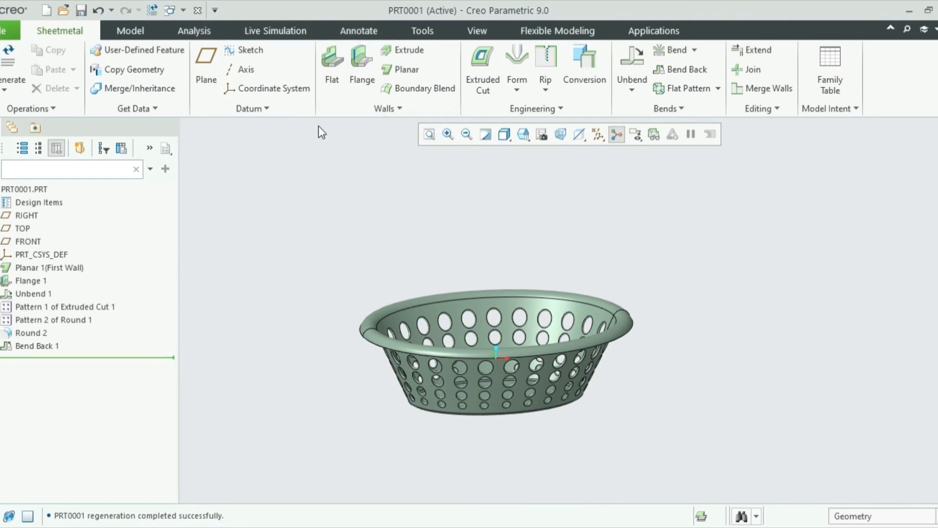
Step: Apply a red appearance to the entire PRT0001 part and inspect the colored tub from closer up
{"action": "left_click", "coordinate": [493, 29]}
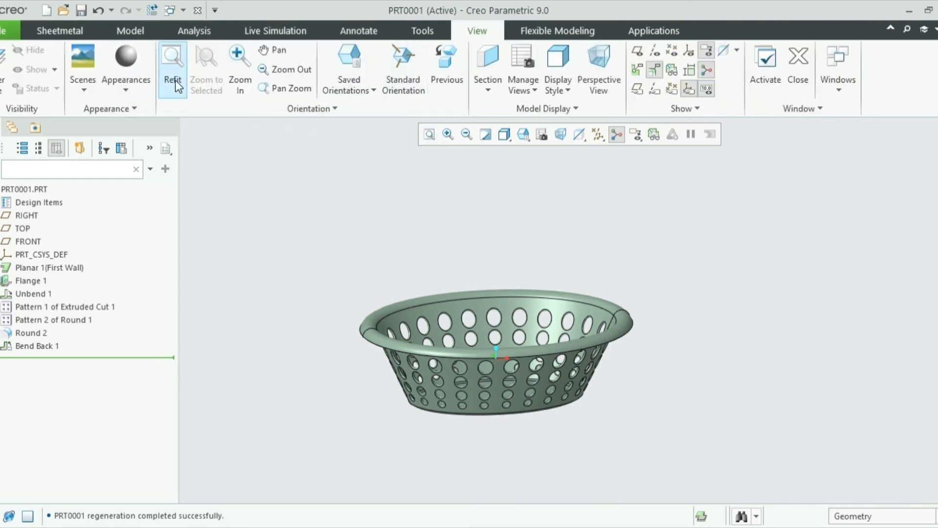
{"action": "left_click", "coordinate": [131, 96]}
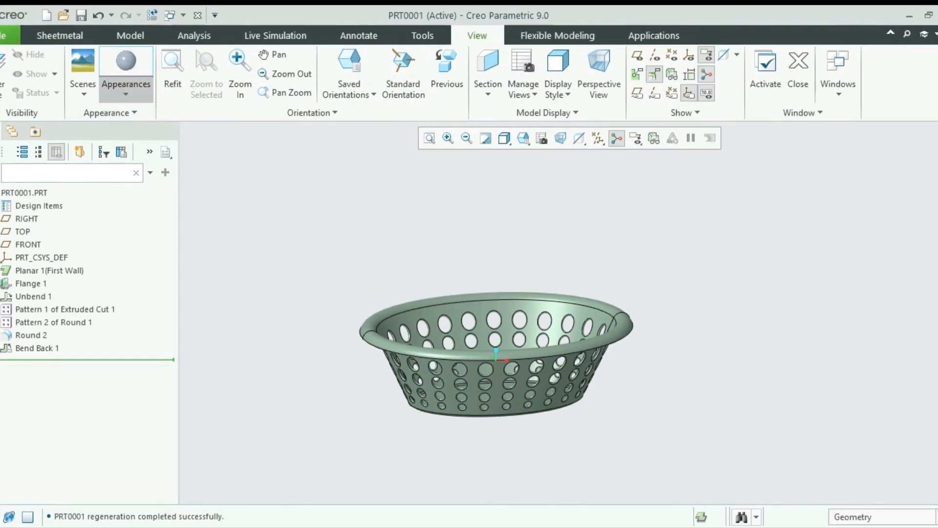
{"action": "left_click", "coordinate": [246, 204]}
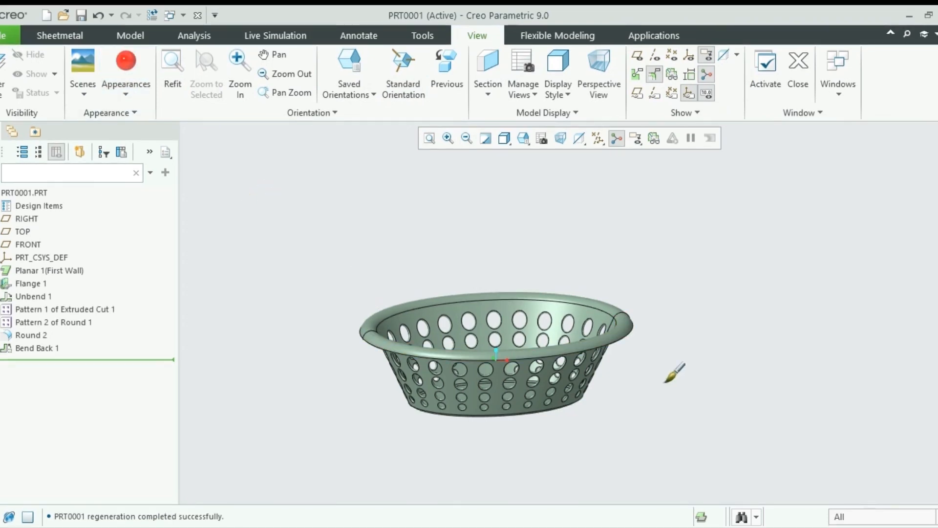
{"action": "left_click", "coordinate": [23, 193]}
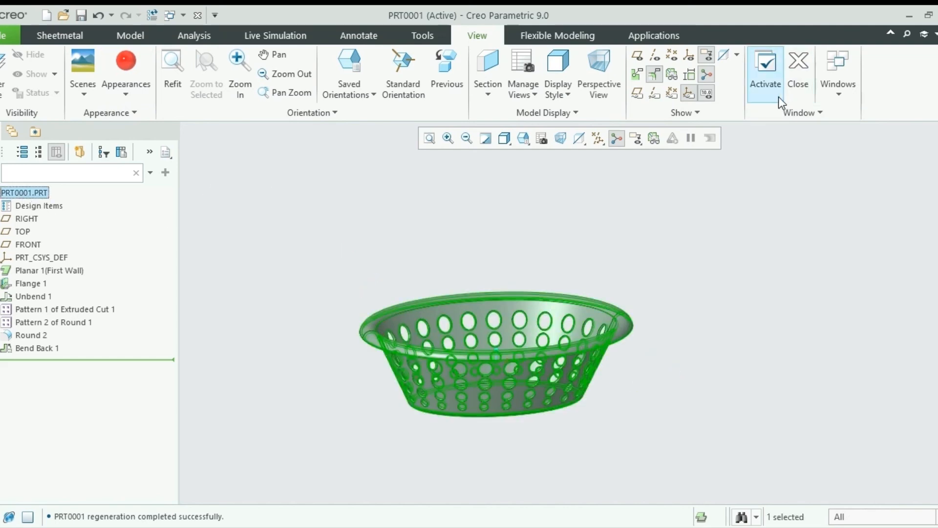
{"action": "left_click", "coordinate": [893, 47]}
{"action": "scroll", "coordinate": [698, 373], "scroll_direction": "down", "scroll_amount": 3}
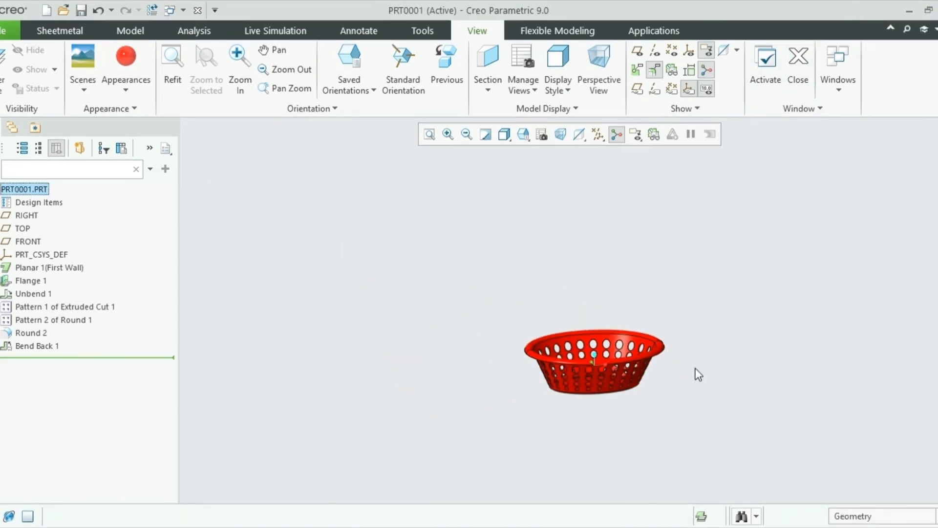
{"action": "scroll", "coordinate": [636, 384], "scroll_direction": "up", "scroll_amount": 6}
{"action": "mouse_move", "coordinate": [602, 373]}
{"action": "middle_mouse_down"}
{"action": "mouse_move", "coordinate": [553, 384]}
{"action": "mouse_move", "coordinate": [603, 369]}
{"action": "mouse_move", "coordinate": [601, 327]}
{"action": "mouse_move", "coordinate": [621, 342]}
{"action": "mouse_move", "coordinate": [591, 369]}
{"action": "mouse_move", "coordinate": [607, 362]}
{"action": "mouse_move", "coordinate": [591, 383]}
{"action": "mouse_move", "coordinate": [609, 385]}
{"action": "mouse_move", "coordinate": [618, 362]}
{"action": "mouse_move", "coordinate": [600, 374]}
{"action": "middle_mouse_up"}
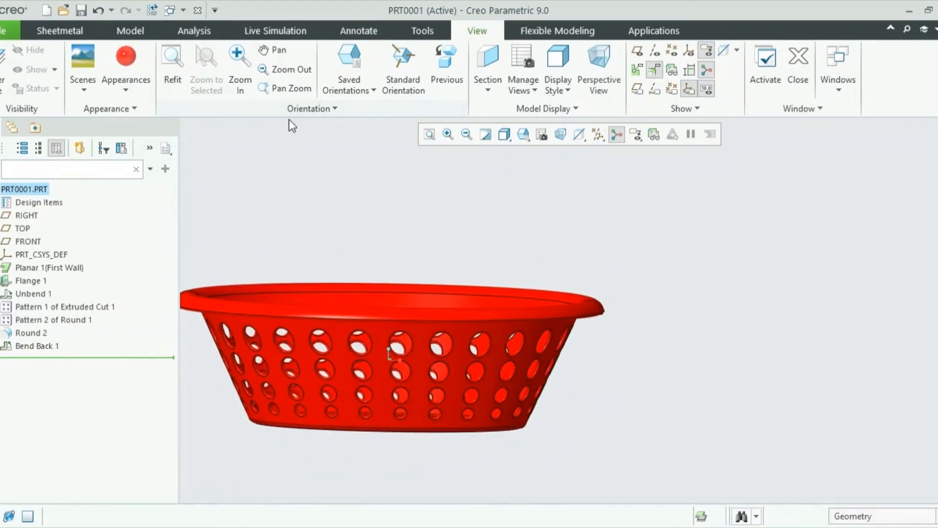
Step: Change the appearance of the entire PRT0001 part to bright yellow
{"action": "left_click", "coordinate": [138, 96]}
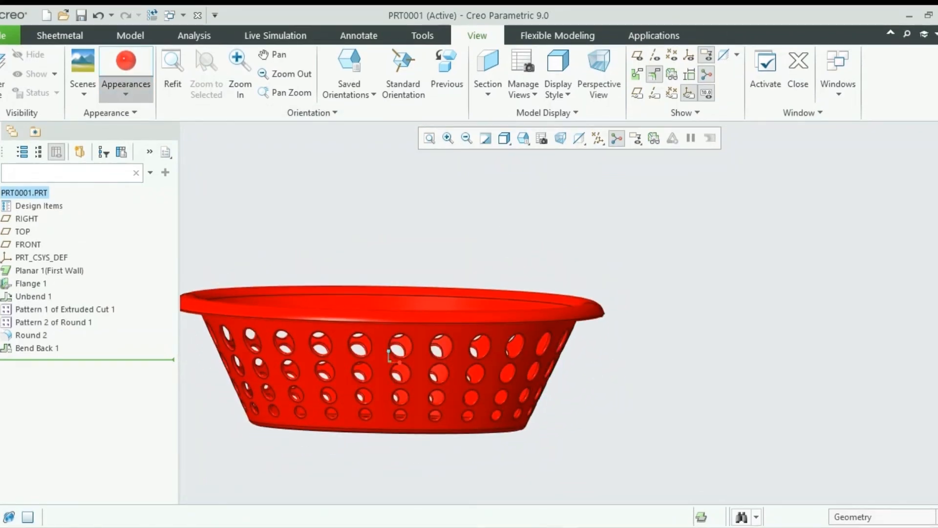
{"action": "left_click", "coordinate": [117, 222]}
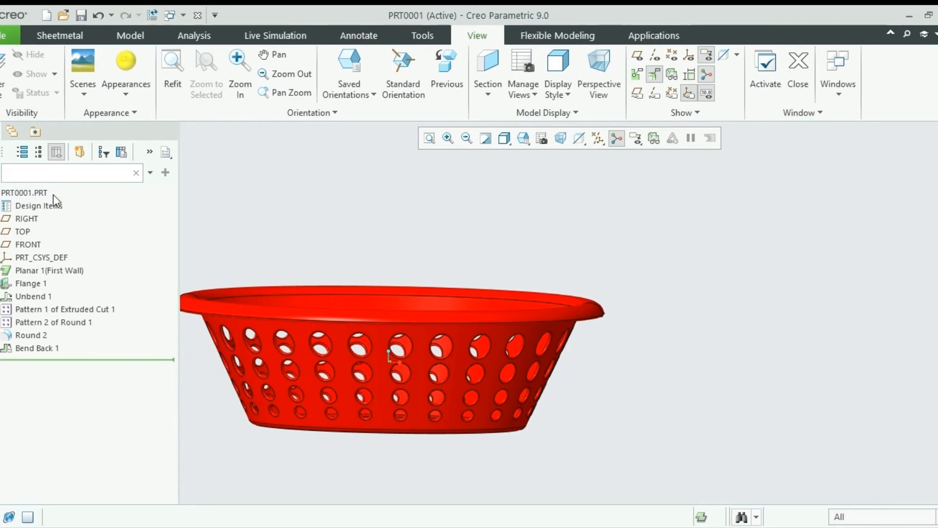
{"action": "left_click", "coordinate": [33, 193]}
{"action": "left_click", "coordinate": [801, 277]}
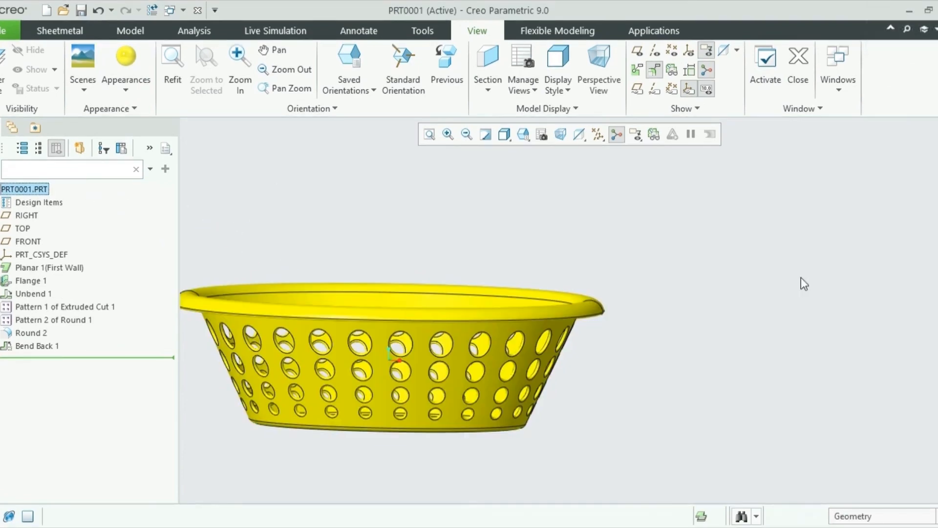
{"action": "scroll", "coordinate": [748, 333], "scroll_direction": "up", "scroll_amount": 3}
{"action": "scroll", "coordinate": [727, 332], "scroll_direction": "down", "scroll_amount": 1}
{"action": "middle_click_drag", "start_coordinate": [724, 334], "coordinate": [719, 355]}
Step: Select the whole tub in the graphics area and give it a muted metallic yellow appearance
{"action": "left_click_drag", "start_coordinate": [359, 238], "coordinate": [727, 464]}
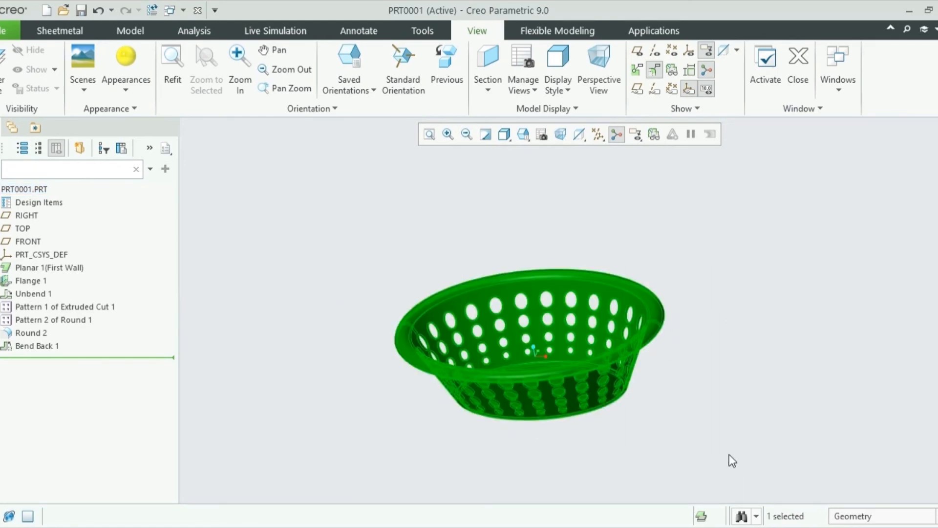
{"action": "left_click", "coordinate": [123, 97]}
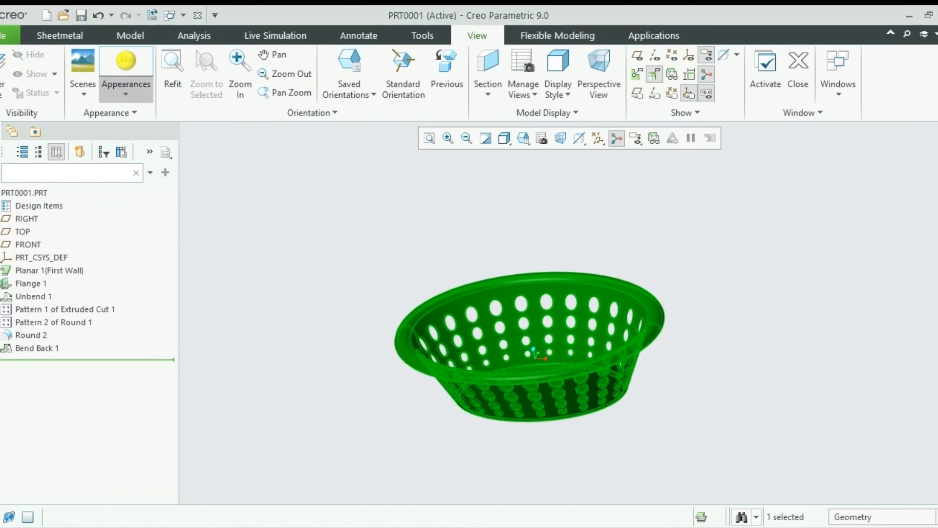
{"action": "mouse_move", "coordinate": [617, 309]}
{"action": "middle_mouse_down"}
{"action": "mouse_move", "coordinate": [624, 287]}
{"action": "mouse_move", "coordinate": [650, 320]}
{"action": "mouse_move", "coordinate": [650, 281]}
{"action": "mouse_move", "coordinate": [620, 272]}
{"action": "mouse_move", "coordinate": [627, 298]}
{"action": "middle_mouse_up"}
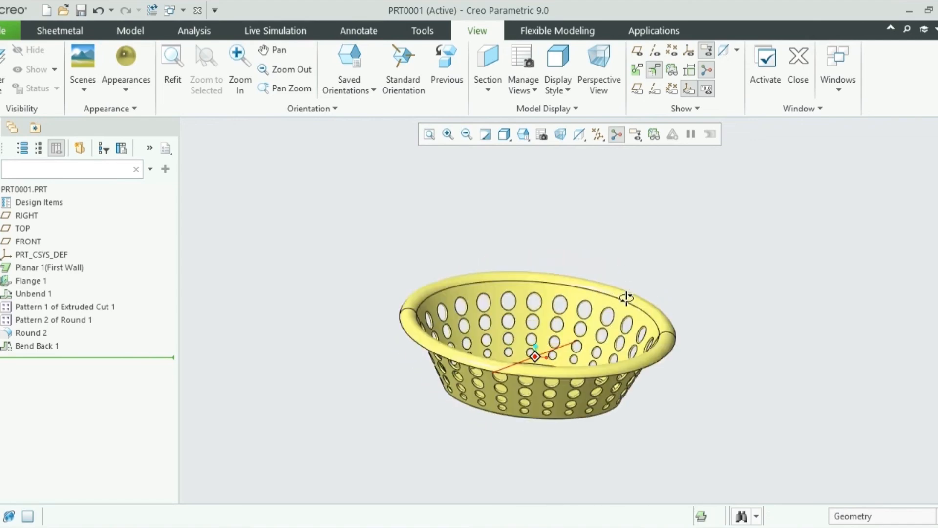
Step: Select the whole tub again and recolor it with the red appearance
{"action": "left_click_drag", "start_coordinate": [385, 228], "coordinate": [763, 452]}
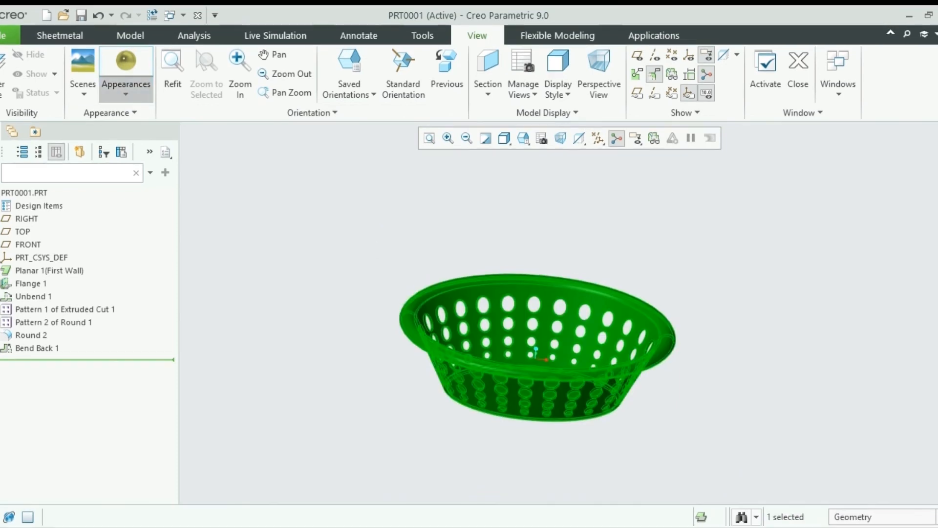
{"action": "left_click", "coordinate": [126, 73]}
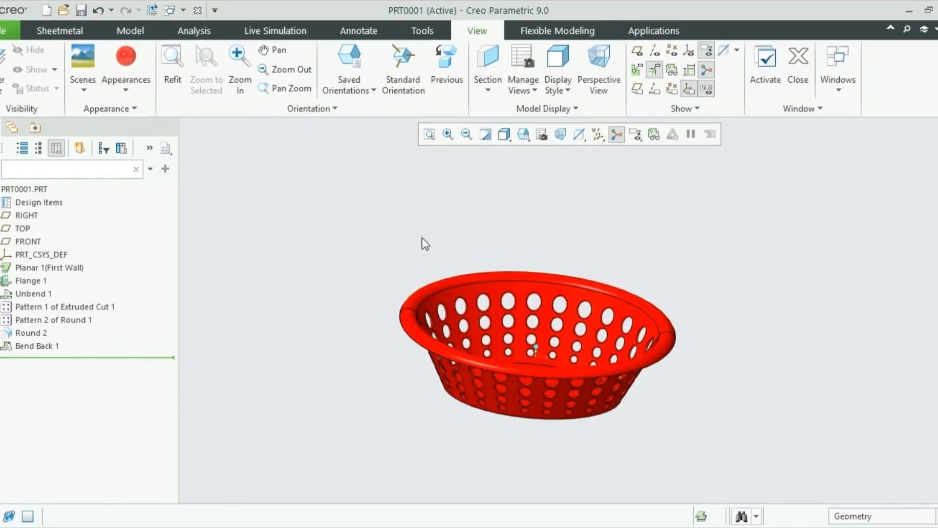
{"action": "mouse_move", "coordinate": [678, 280]}
{"action": "middle_mouse_down"}
{"action": "mouse_move", "coordinate": [670, 266]}
{"action": "mouse_move", "coordinate": [683, 256]}
{"action": "mouse_move", "coordinate": [684, 275]}
{"action": "mouse_move", "coordinate": [689, 251]}
{"action": "mouse_move", "coordinate": [688, 269]}
{"action": "middle_mouse_up"}
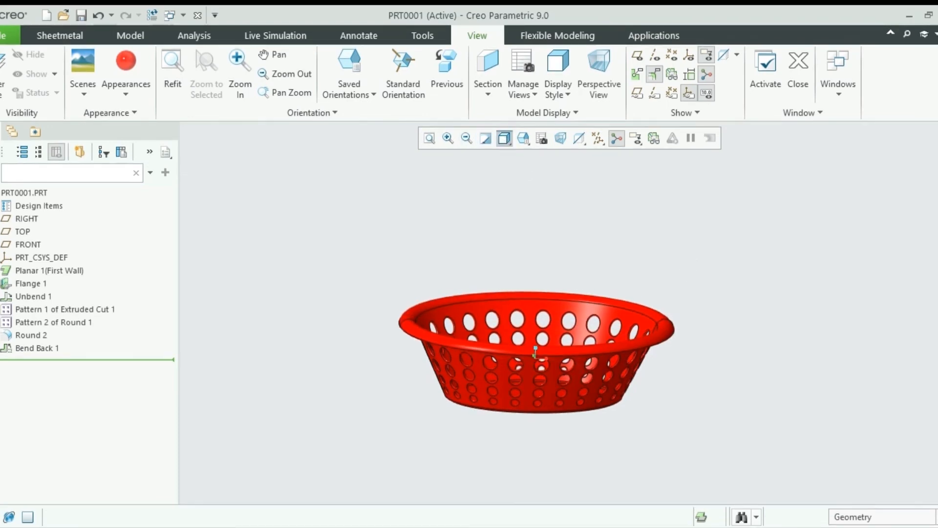
Step: Set the model's display style to Shading With Reflections and inspect the finished red tub
{"action": "left_click", "coordinate": [553, 160]}
{"action": "scroll", "coordinate": [638, 335], "scroll_direction": "up", "scroll_amount": 3}
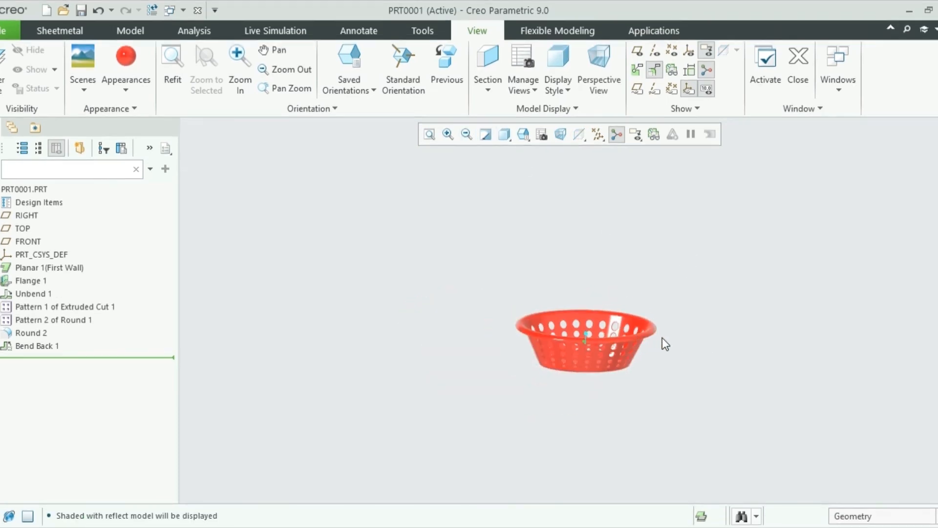
{"action": "scroll", "coordinate": [663, 342], "scroll_direction": "down", "scroll_amount": 3}
{"action": "mouse_move", "coordinate": [650, 341]}
{"action": "middle_mouse_down"}
{"action": "mouse_move", "coordinate": [616, 356]}
{"action": "mouse_move", "coordinate": [639, 343]}
{"action": "mouse_move", "coordinate": [654, 352]}
{"action": "mouse_move", "coordinate": [656, 325]}
{"action": "mouse_move", "coordinate": [645, 348]}
{"action": "mouse_move", "coordinate": [664, 306]}
{"action": "mouse_move", "coordinate": [673, 336]}
{"action": "mouse_move", "coordinate": [661, 360]}
{"action": "mouse_move", "coordinate": [618, 361]}
{"action": "mouse_move", "coordinate": [647, 371]}
{"action": "mouse_move", "coordinate": [660, 354]}
{"action": "middle_mouse_up"}
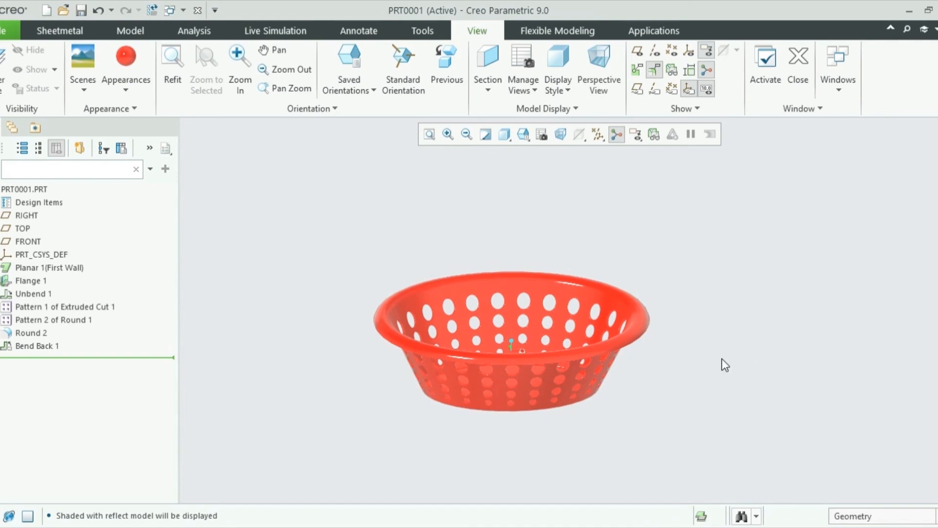